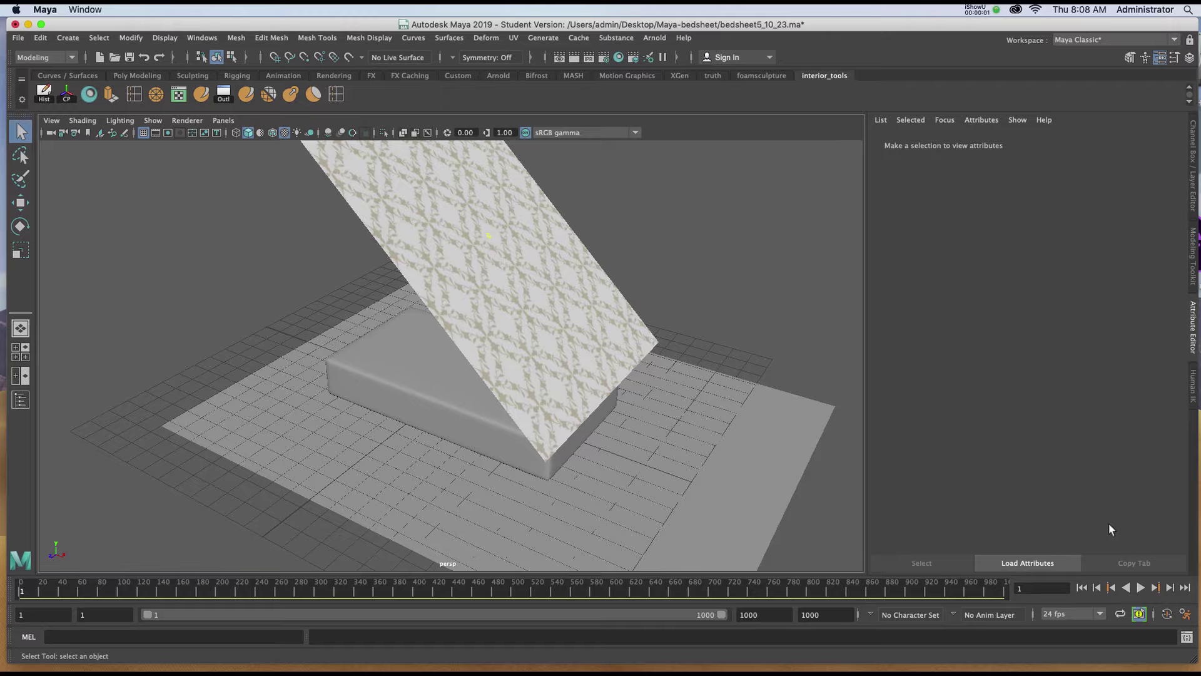
Play back the finished draped bed-sheet simulation to preview it.
left_click(1139, 588)
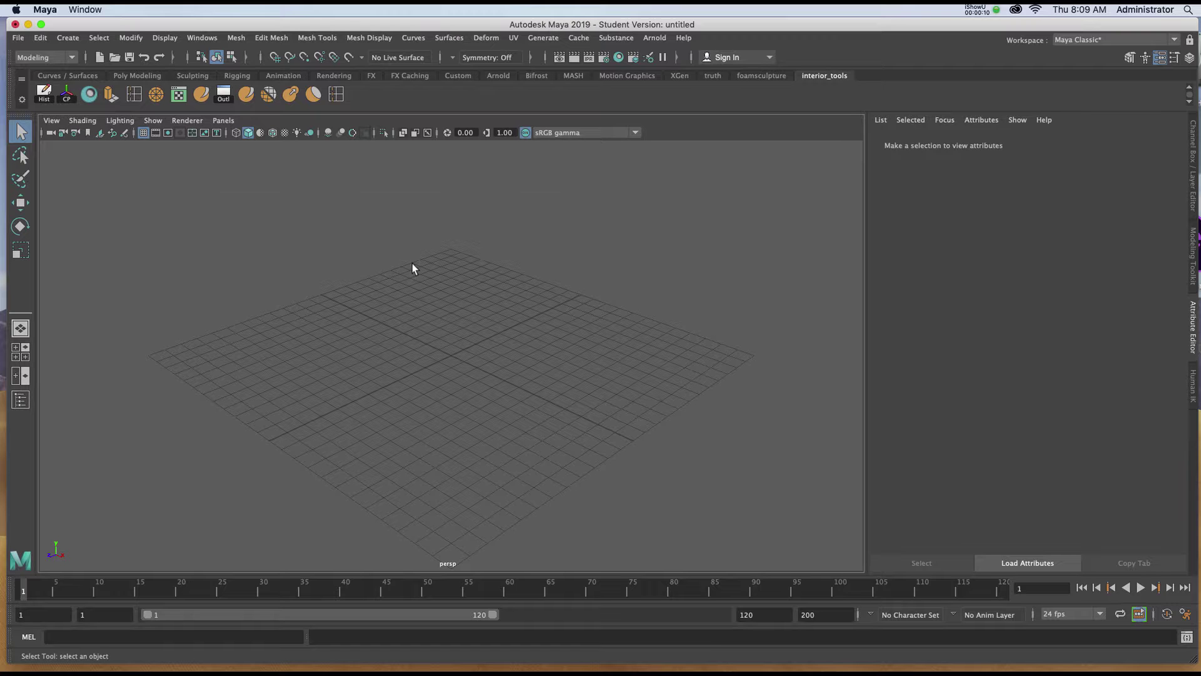
Create a polygon cube and drag it into a flat, wide mattress slab on the grid.
key("space")
left_click(276, 213)
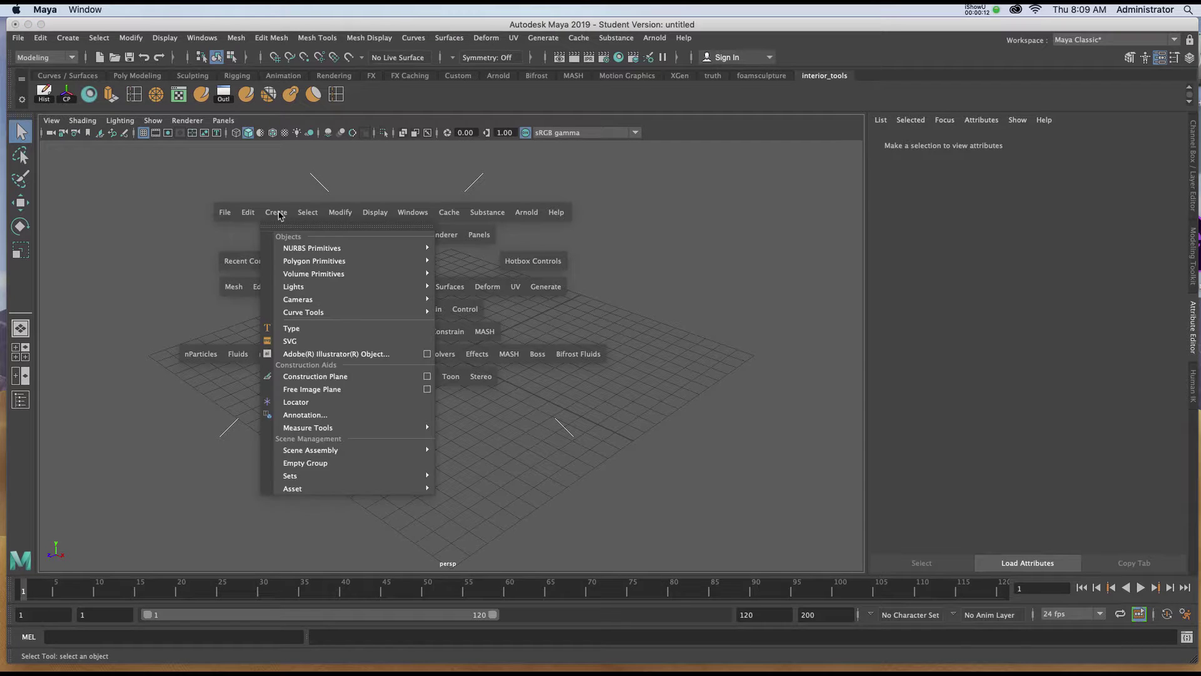
mouse_move(375, 261)
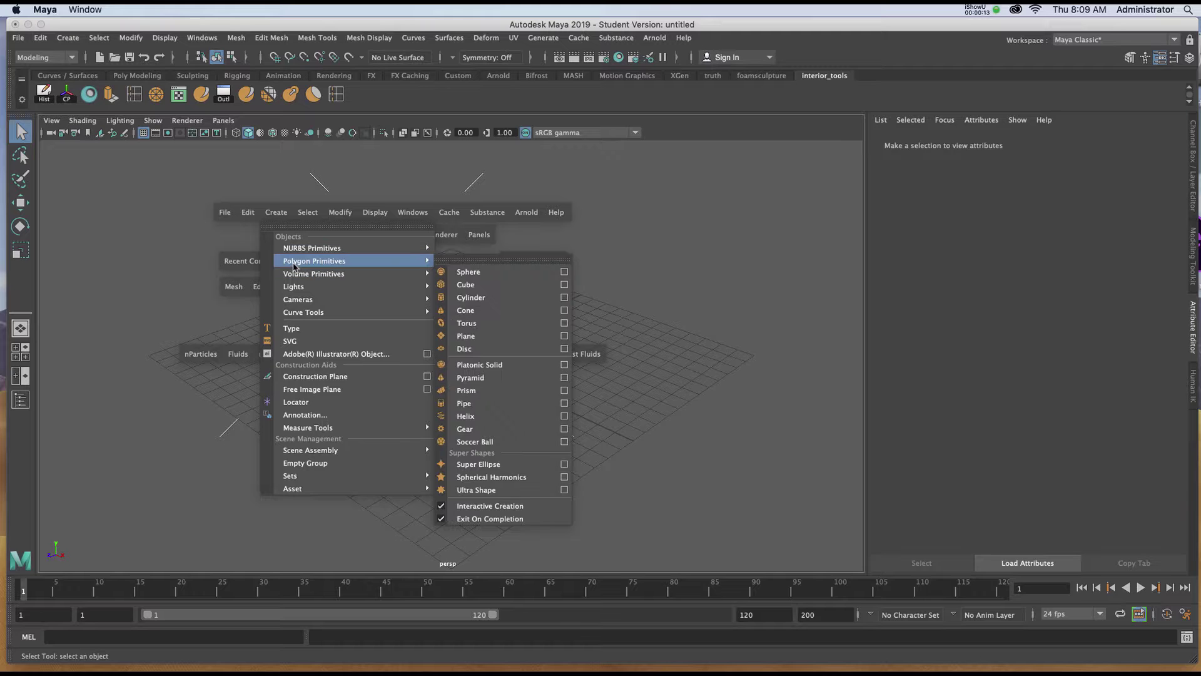
left_click(463, 285)
left_click_drag(419, 291, 519, 317)
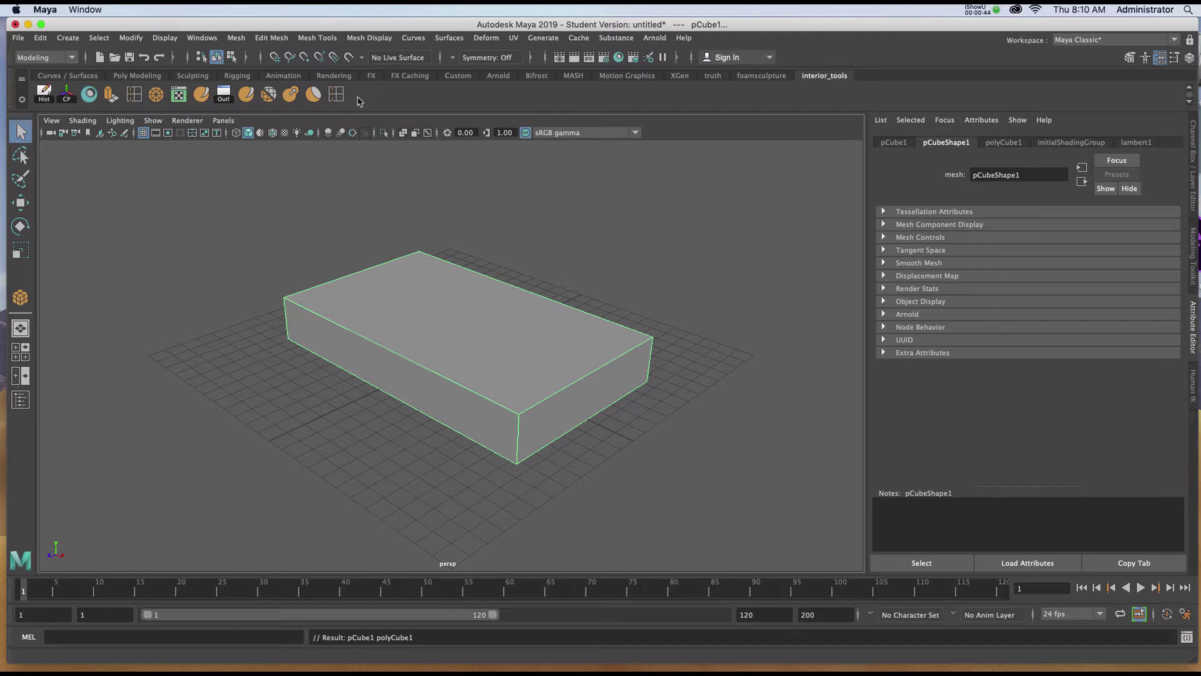
Insert edge loops near the mattress box's top, bottom and both ends.
left_click(323, 39)
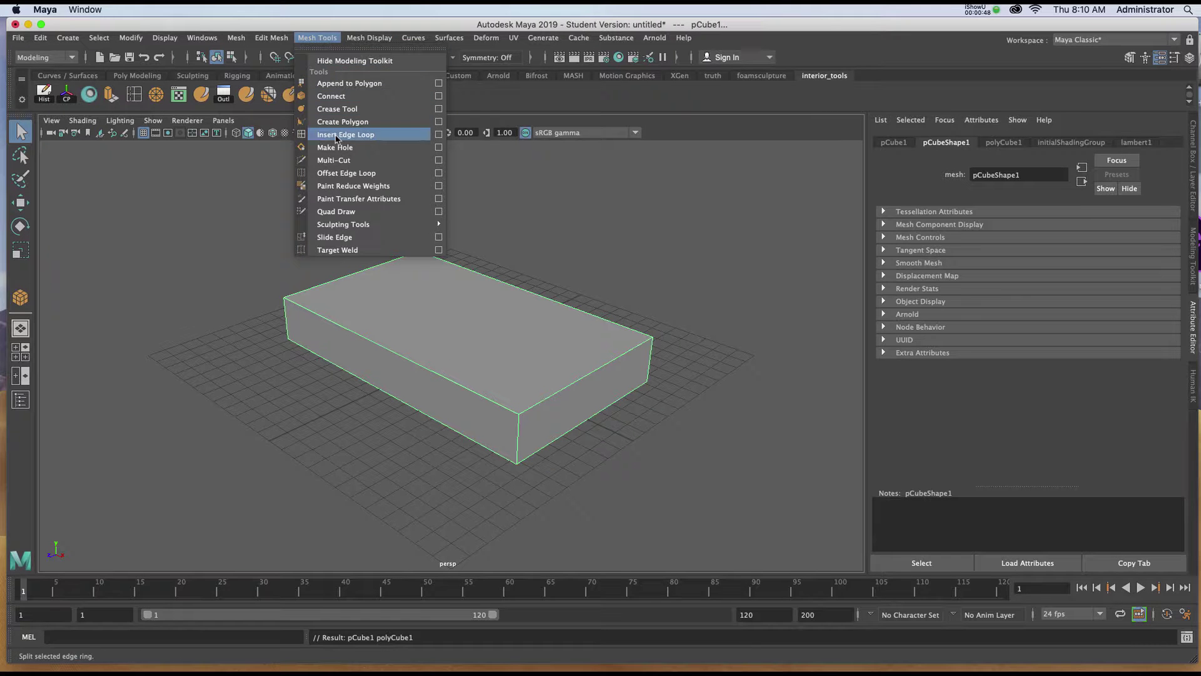
key("Escape")
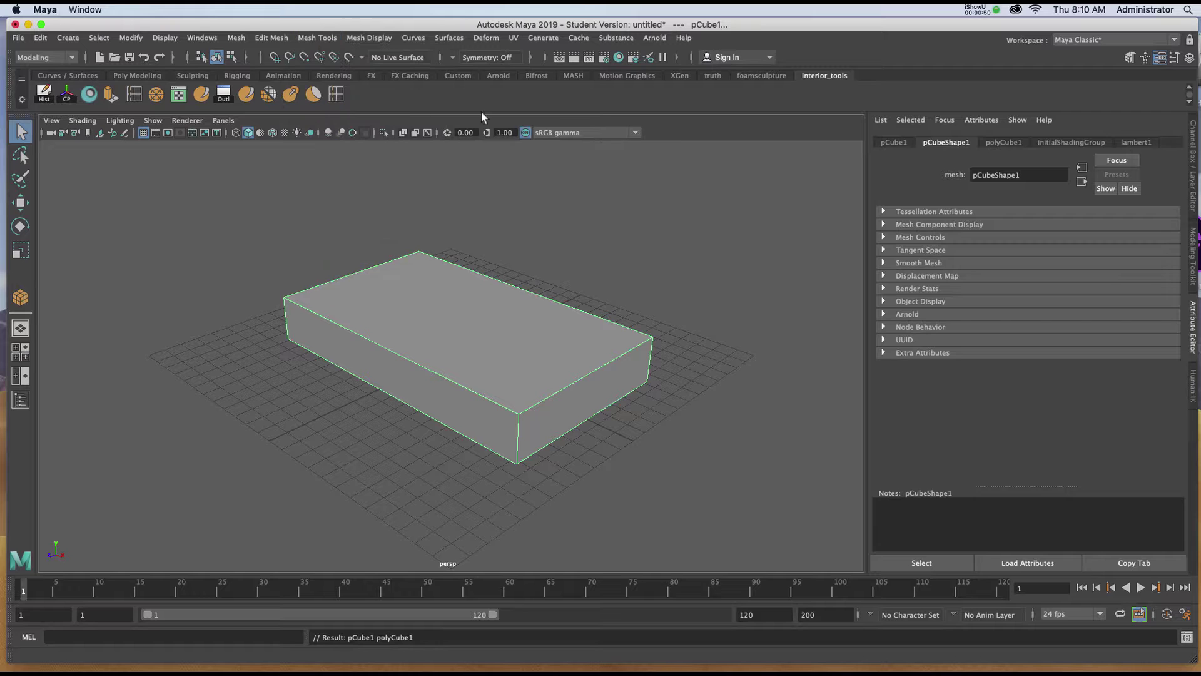
left_click(335, 94)
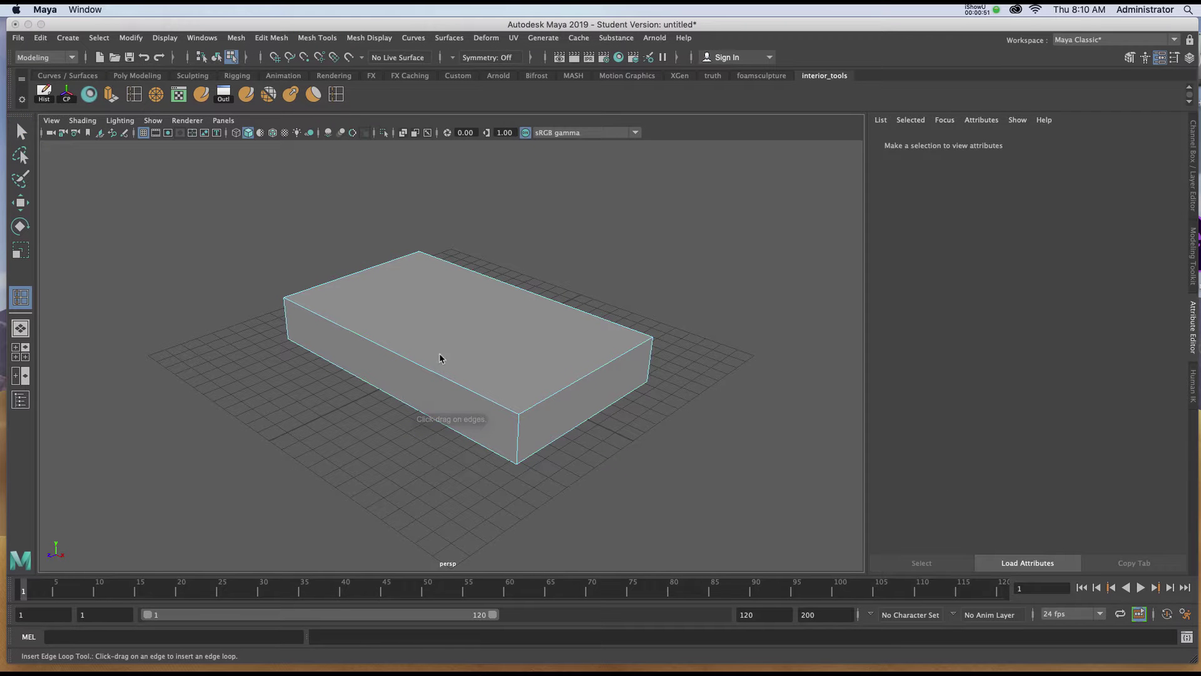
left_click(517, 425)
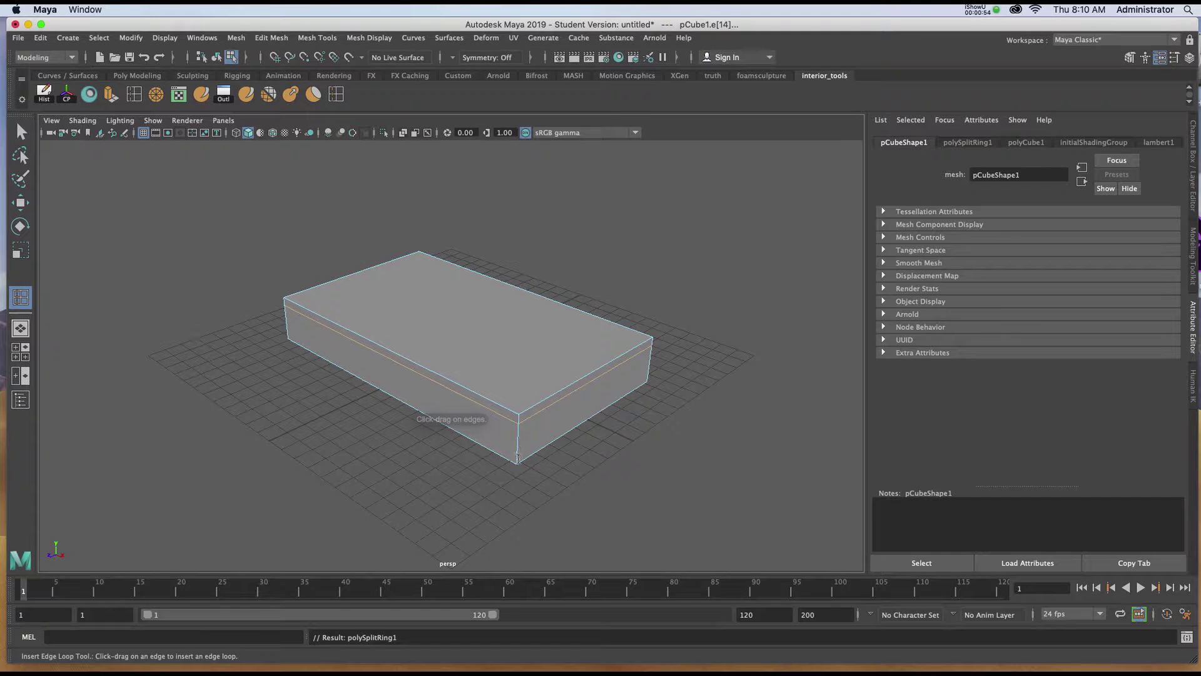
left_click(517, 457)
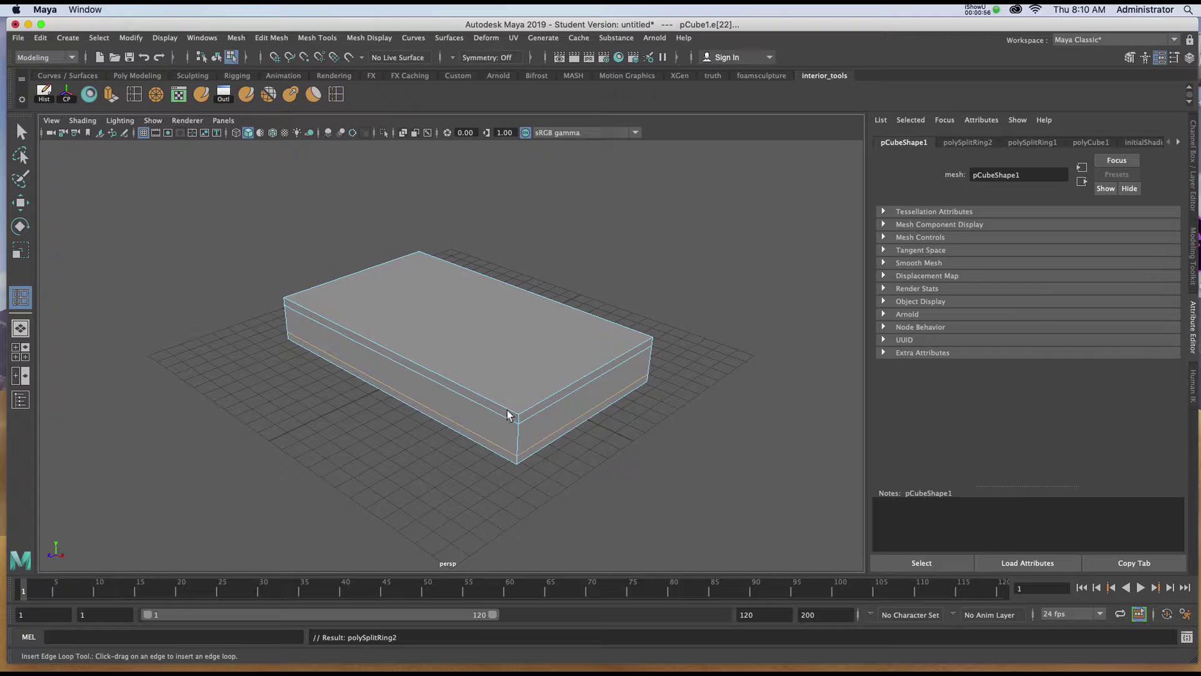
left_click_drag(511, 414, 512, 415)
left_click(413, 257)
left_click(643, 350)
Add a loop along the long side and show the box in smooth preview.
left_click_drag(524, 408, 493, 359)
key("3")
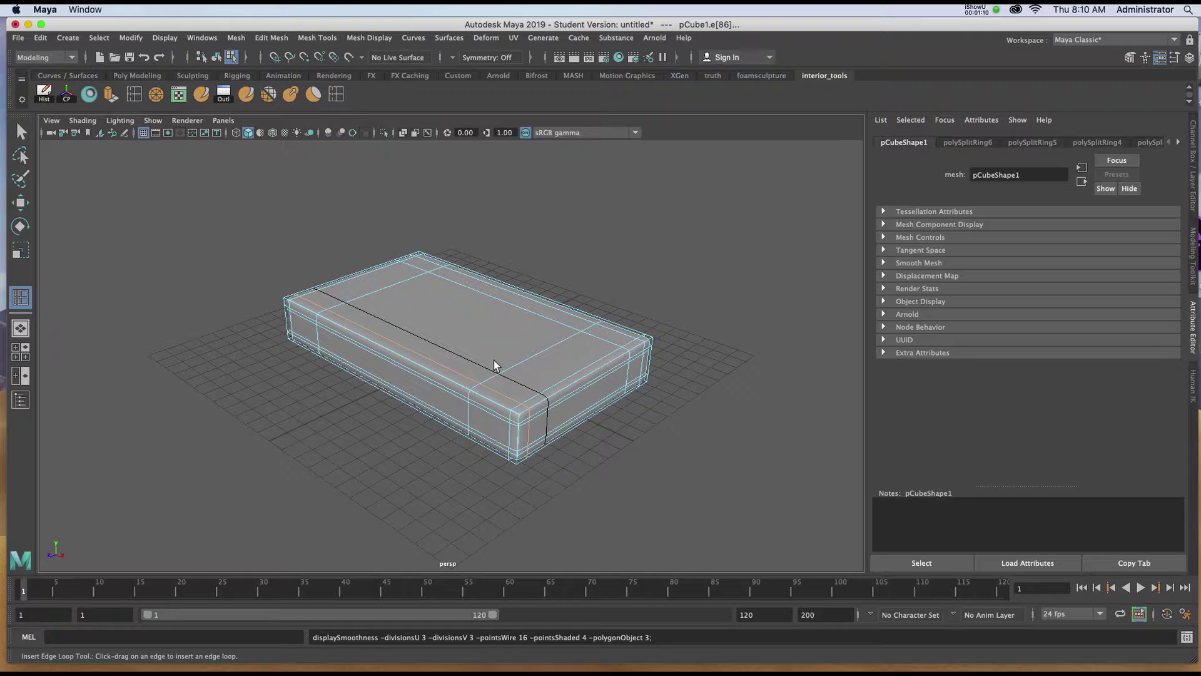
key("w")
right_click_drag(493, 325, 531, 311)
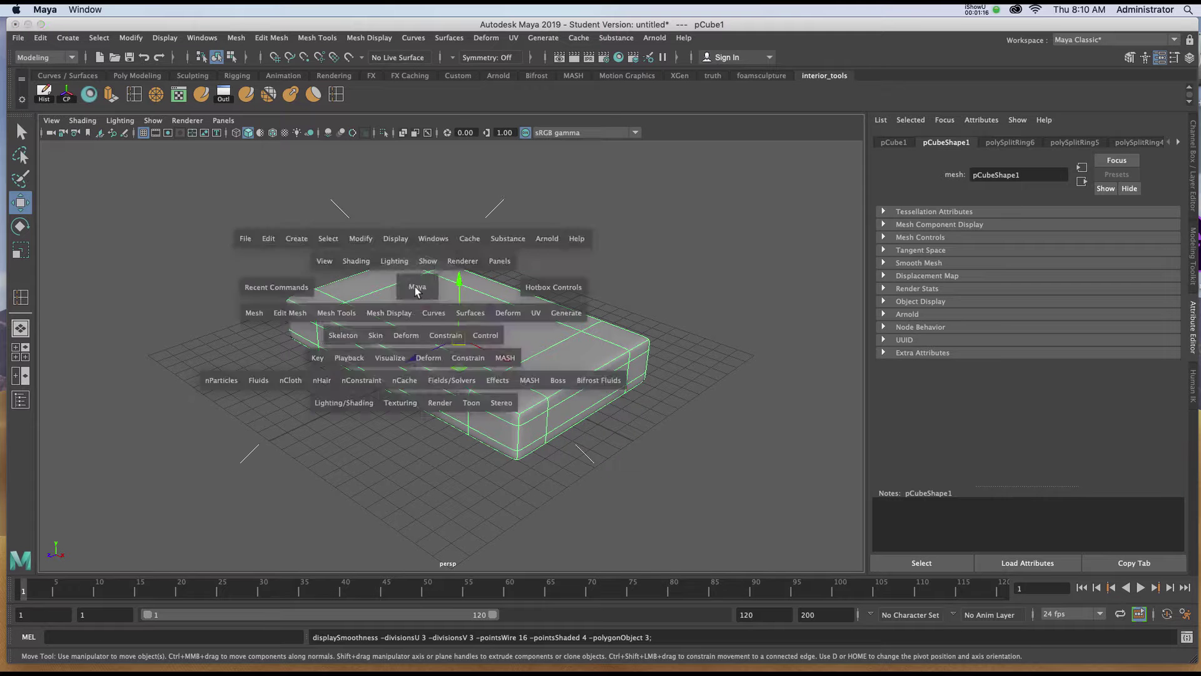
In top view, draw a polygon plane well larger than the mattress box around it.
key("space")
key("space")
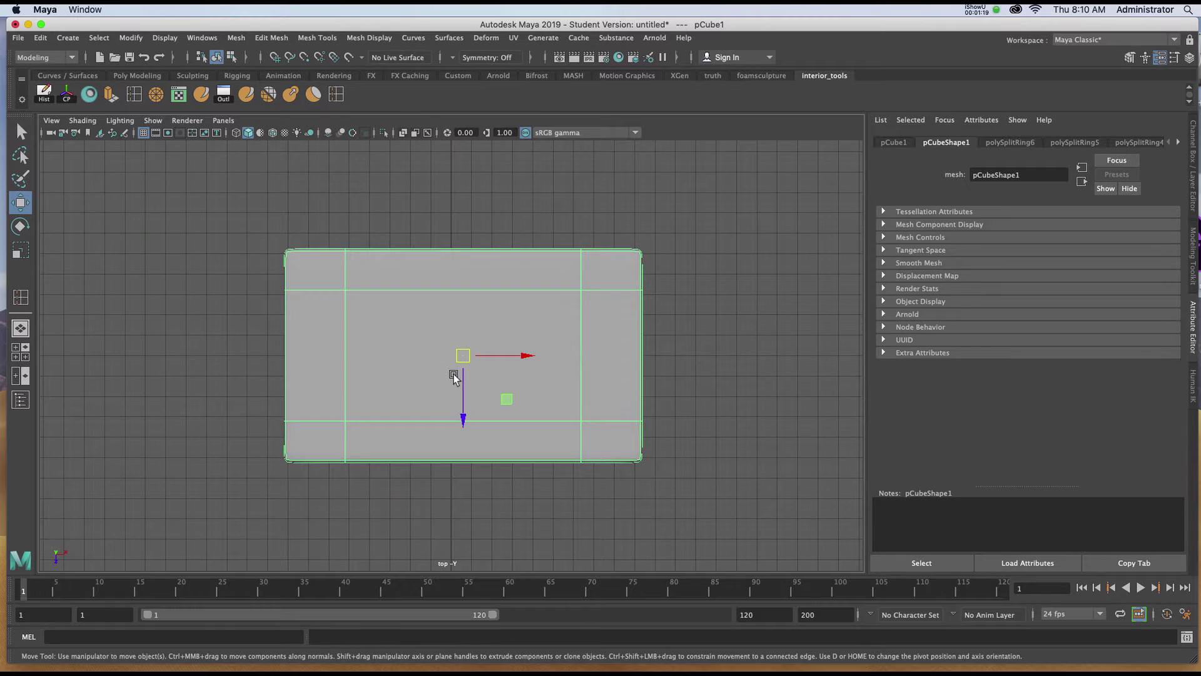
scroll(429, 351, "down", 2)
middle_click_drag(464, 356, 418, 327, "alt")
scroll(421, 349, "down", 1)
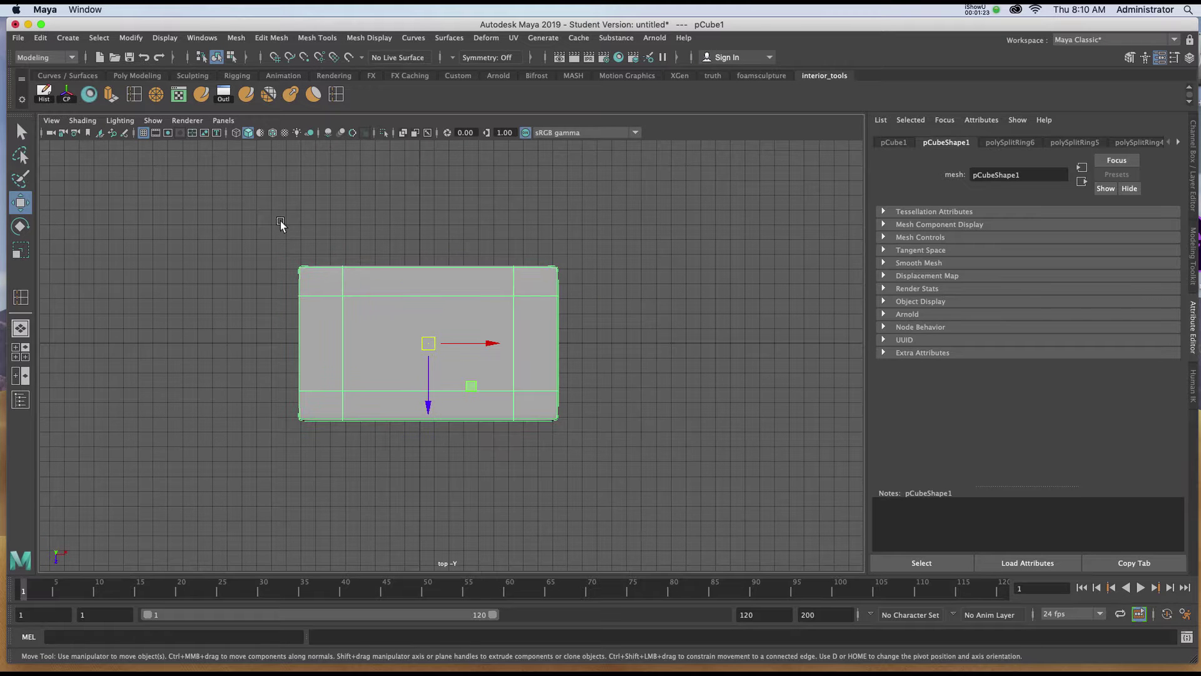
key("space")
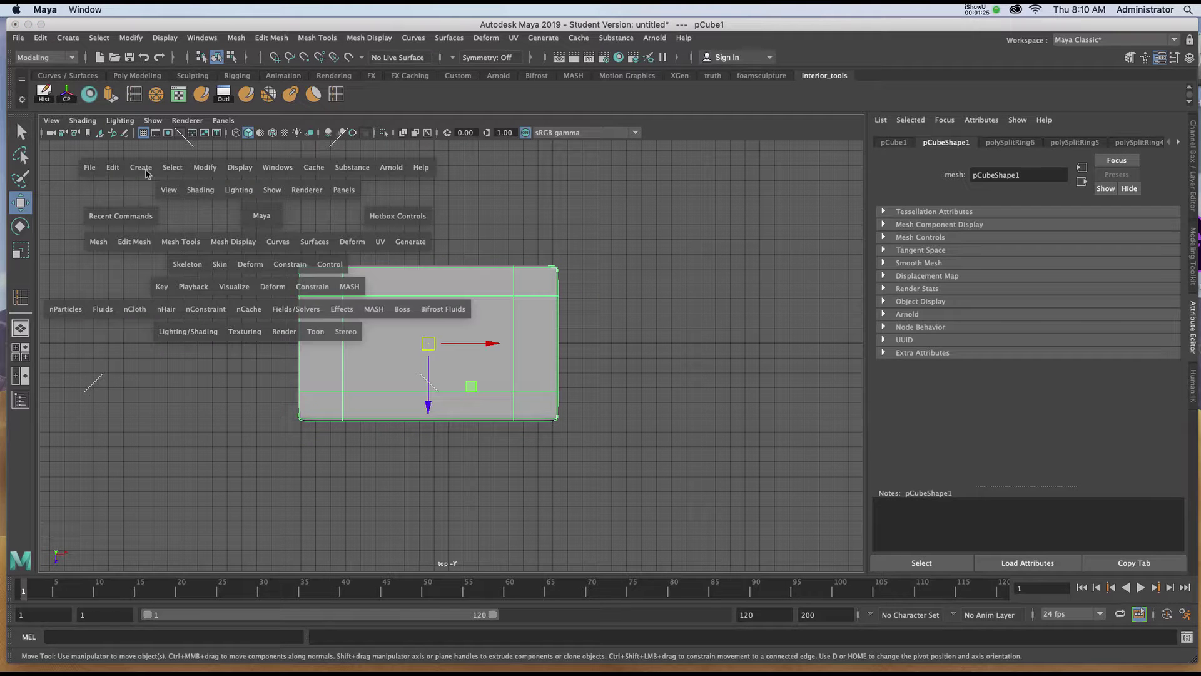
left_click(145, 170)
mouse_move(188, 216)
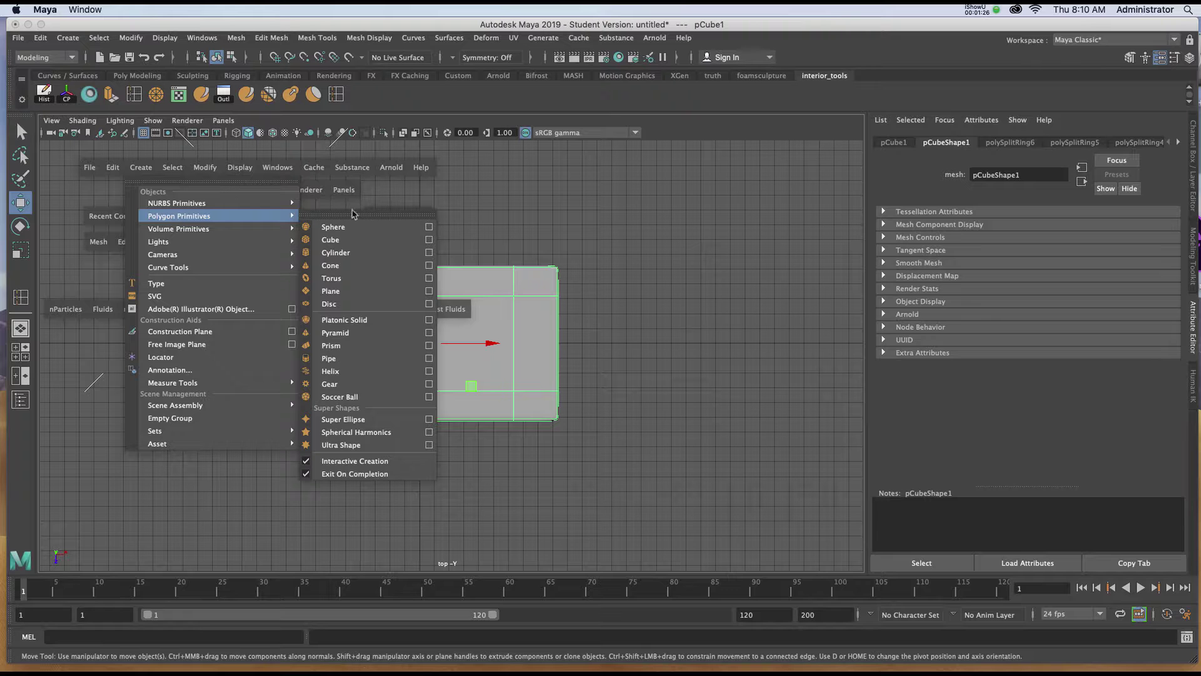
left_click(359, 290)
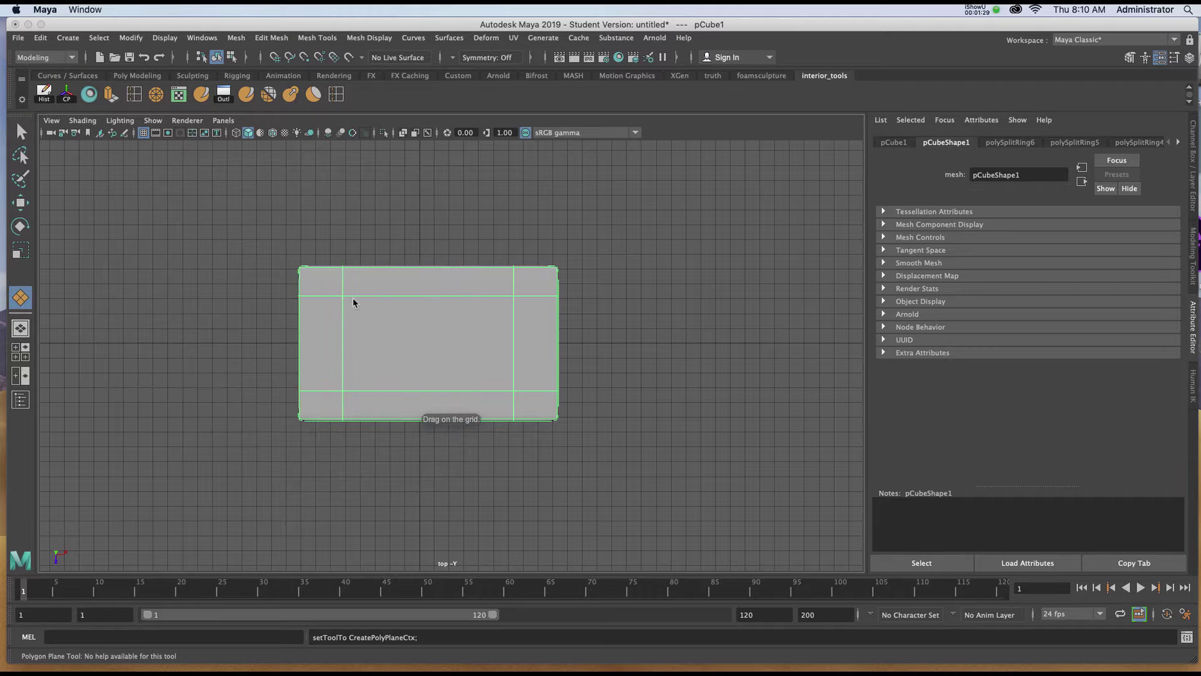
left_click_drag(297, 218, 615, 465)
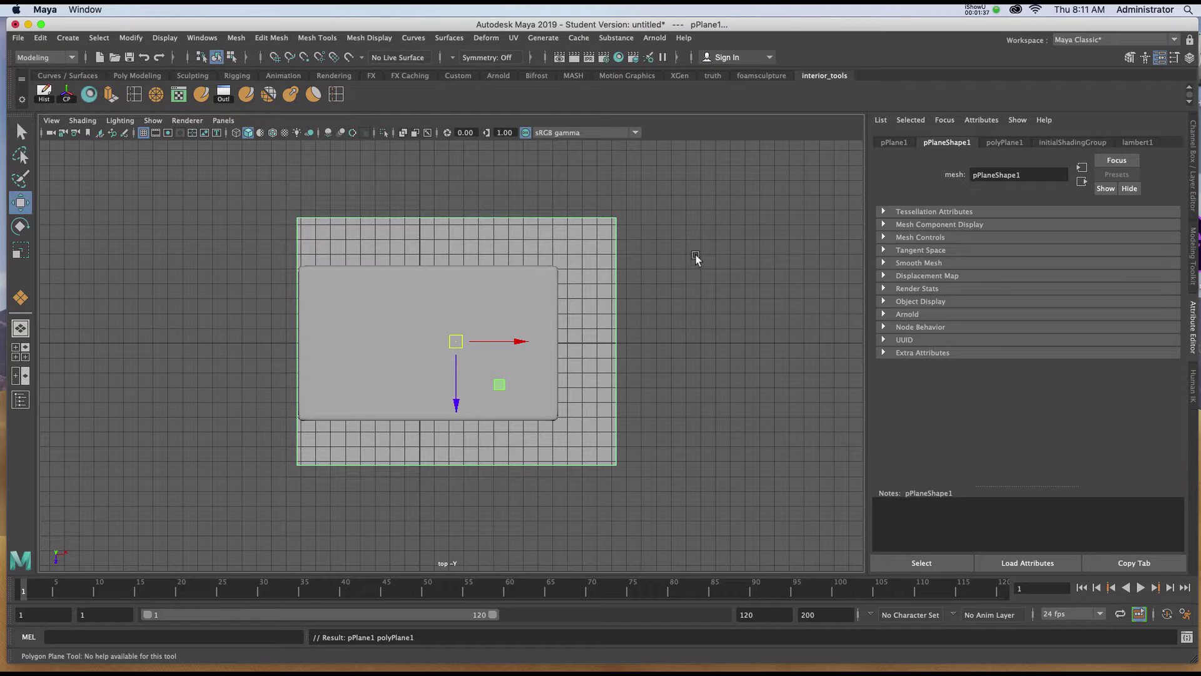
Lift the plane above the mattress box to about Translate Y 10.1.
key("space")
key("space")
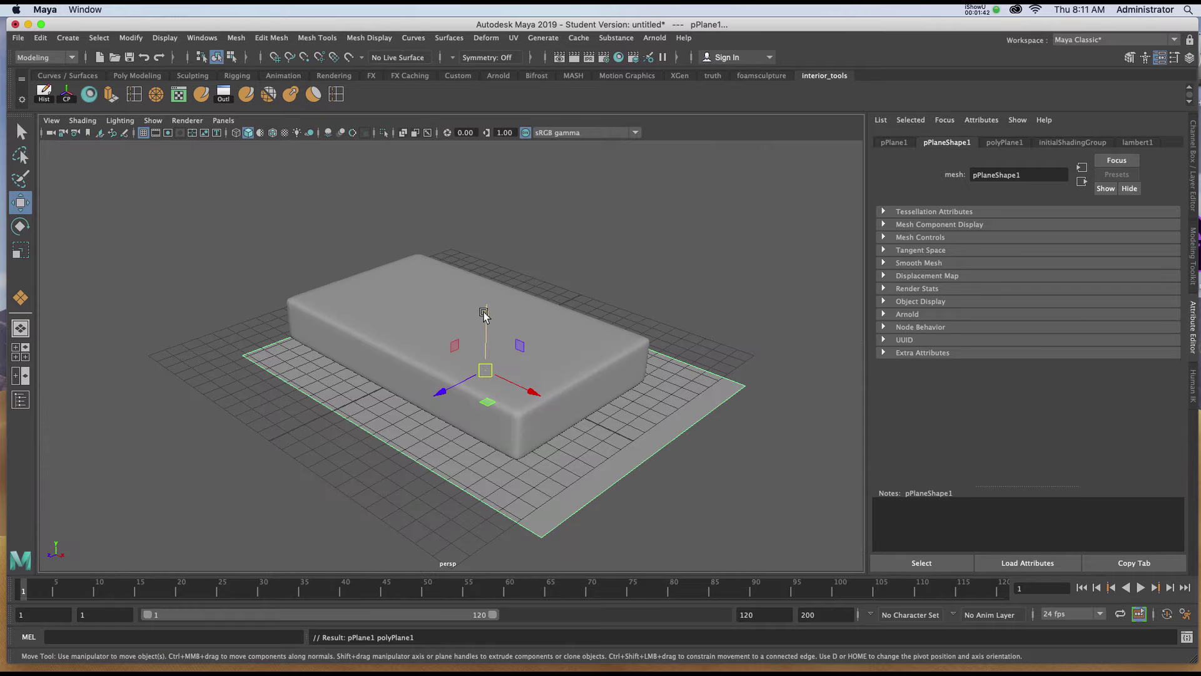
left_click_drag(484, 314, 489, 177)
left_click_drag(495, 268, 557, 321, "alt")
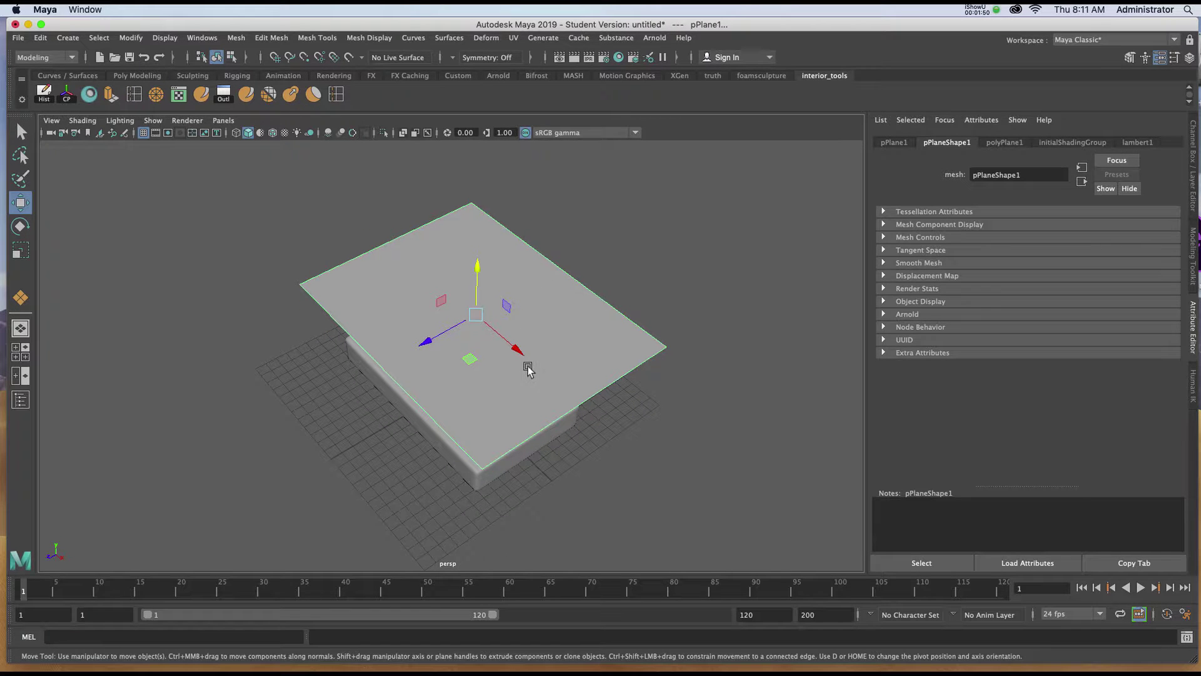
Set polyPlane1 Subdivisions Width and Height to 50 and inspect the dense plane.
key("ctrl+a")
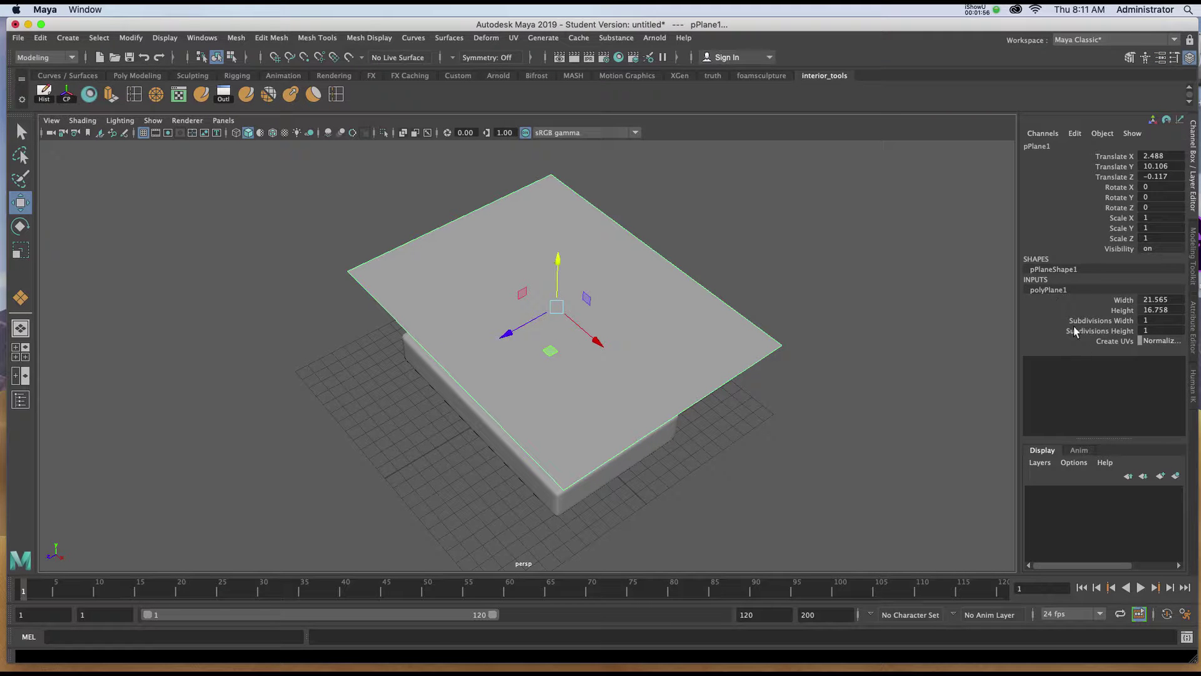
left_click(1167, 320)
left_click(1168, 330, "shift")
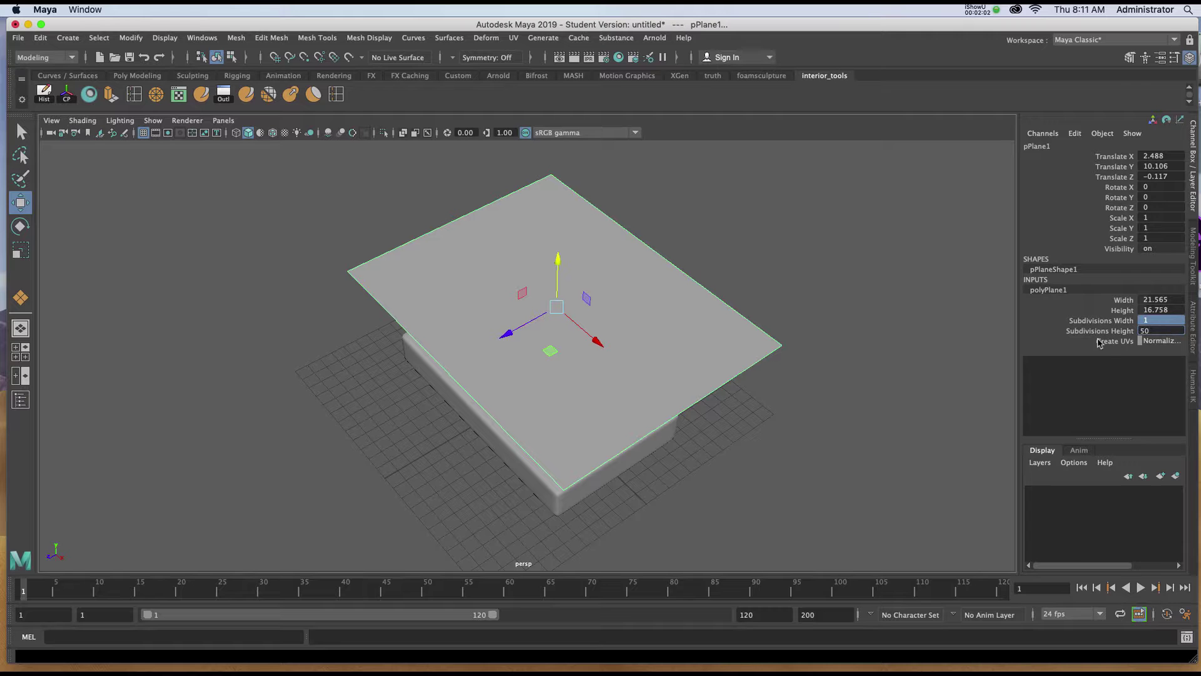
type("50")
key("Return")
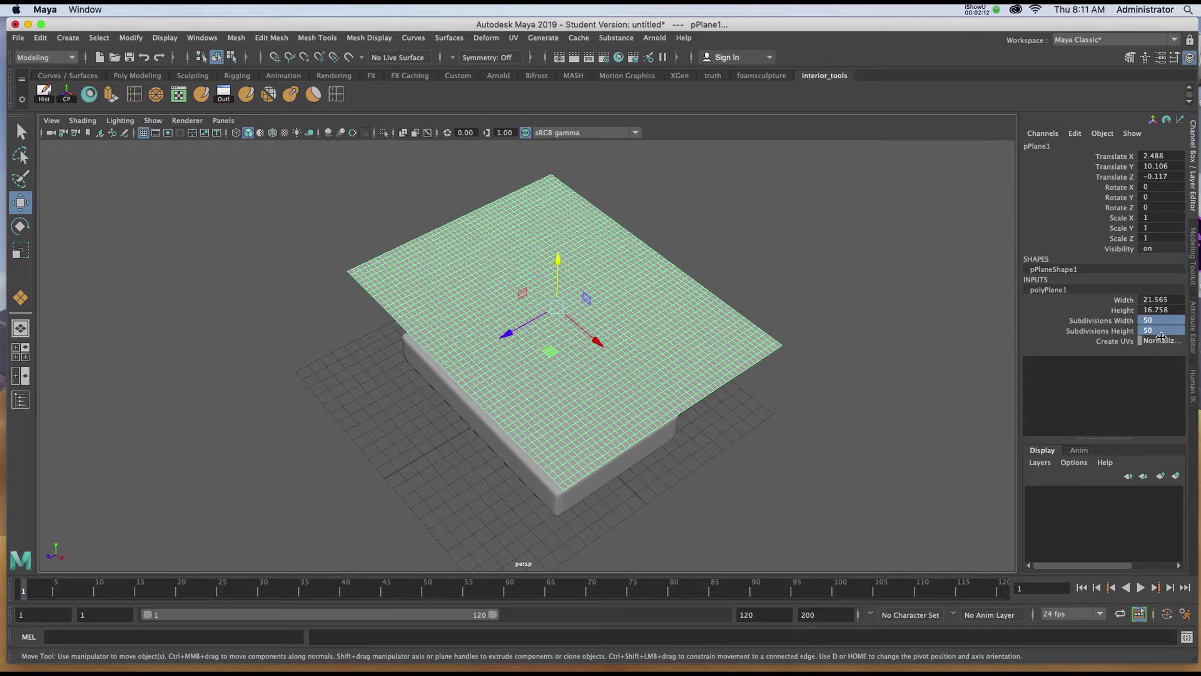
left_click_drag(834, 295, 823, 334, "alt")
scroll(337, 303, "up", 5)
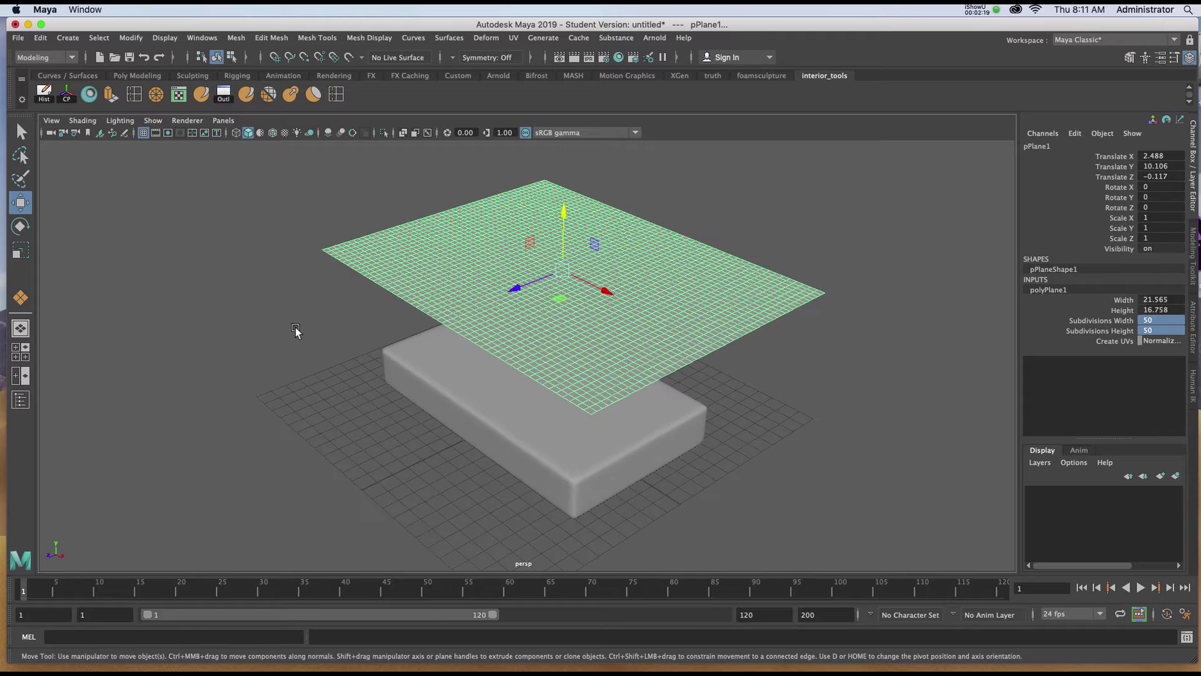
left_click_drag(292, 330, 295, 301, "alt")
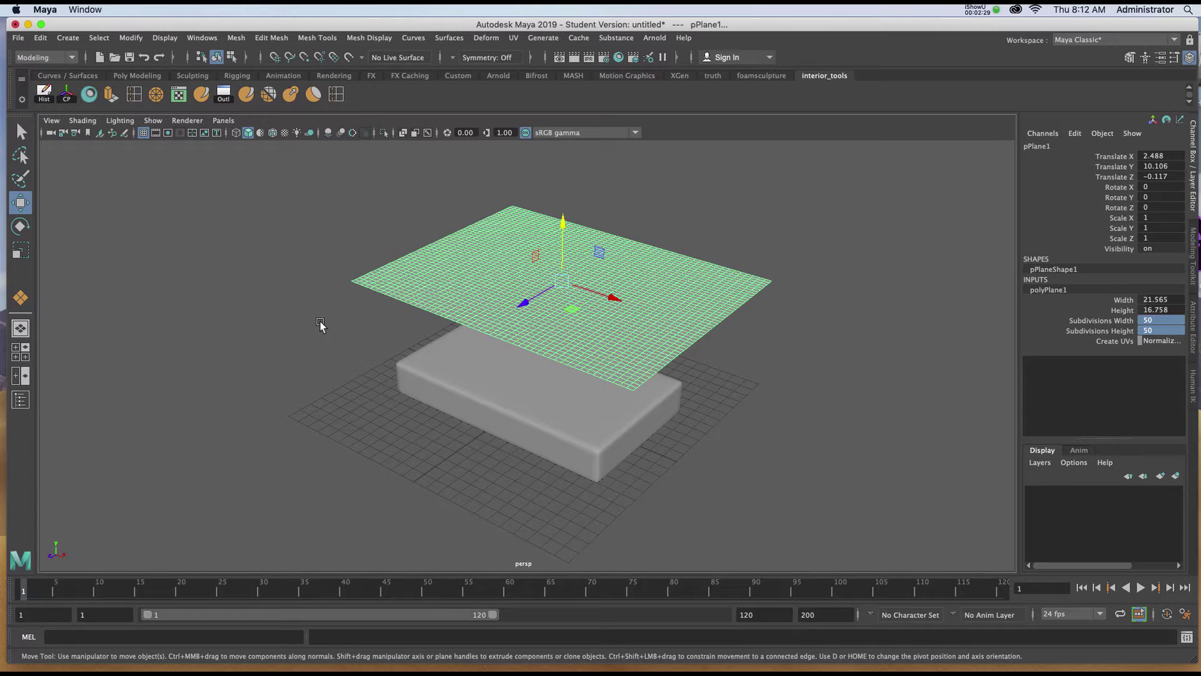
left_click_drag(544, 341, 517, 335, "alt")
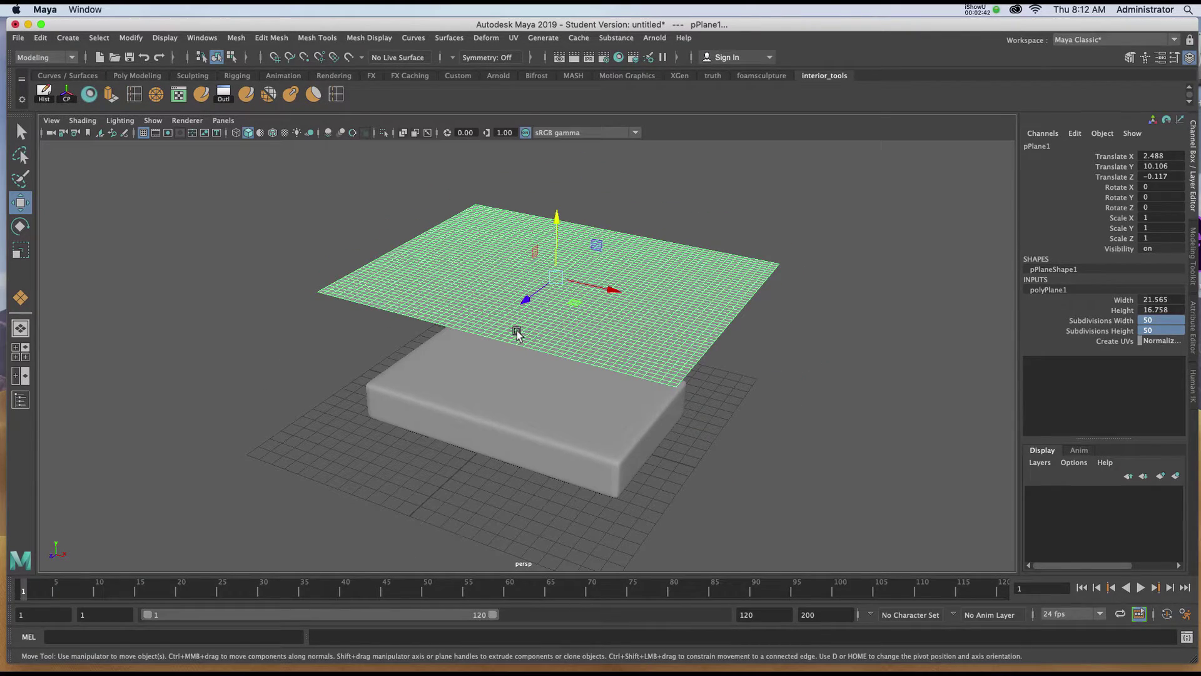
Turn the plane into an nCloth from the FX shelf.
left_click(372, 76)
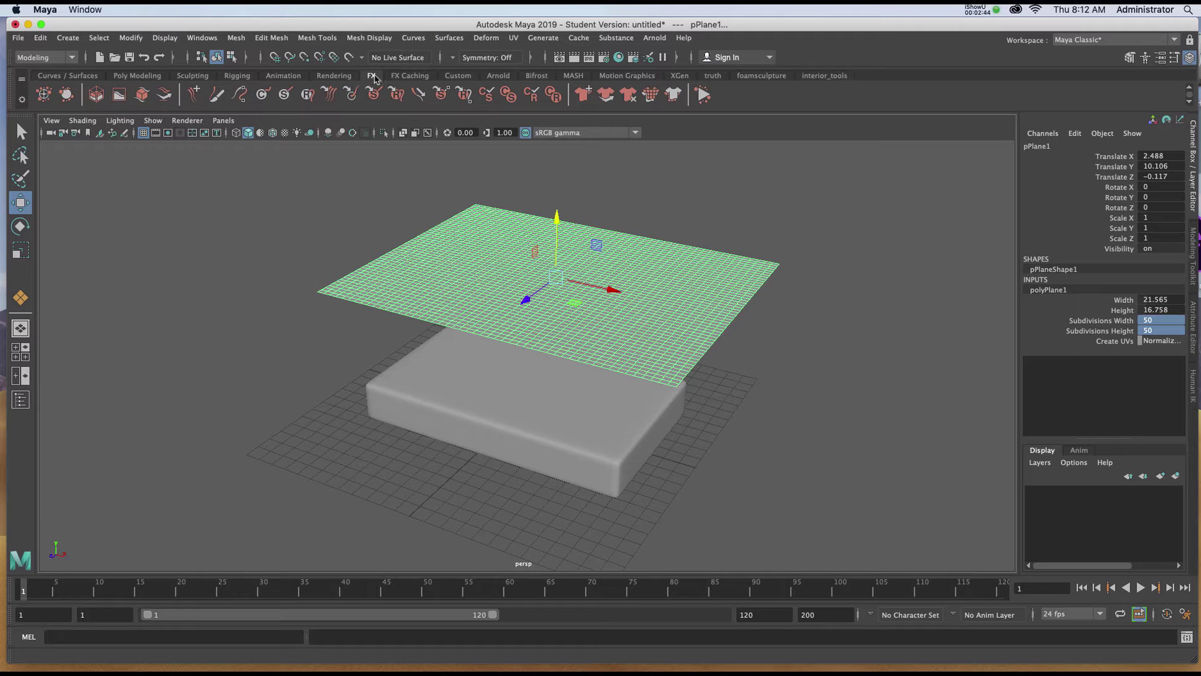
left_click(586, 100)
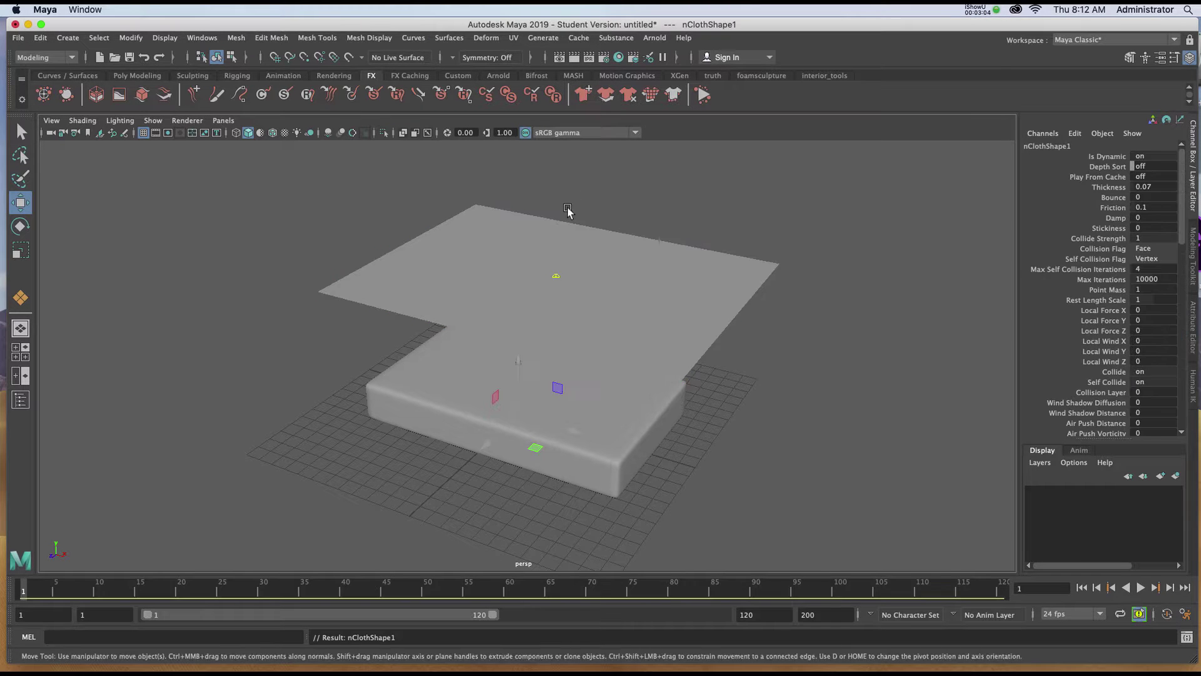
left_click(545, 242)
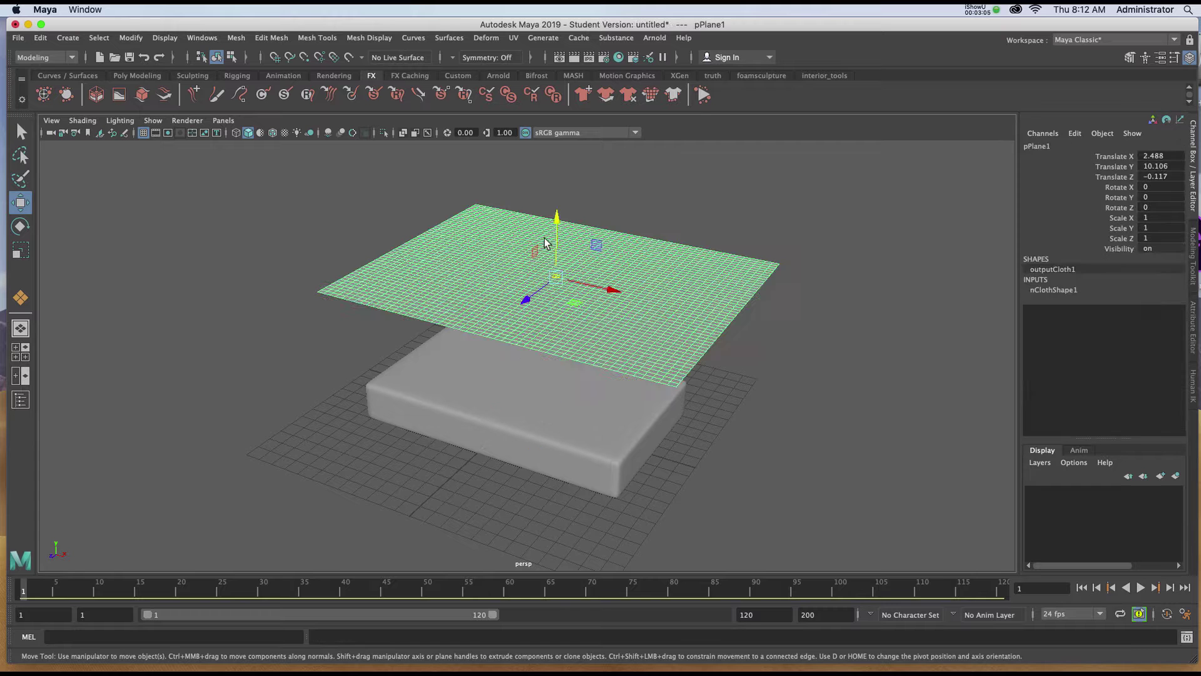
Make the mattress box a passive collider for the cloth sheet.
left_click(487, 388)
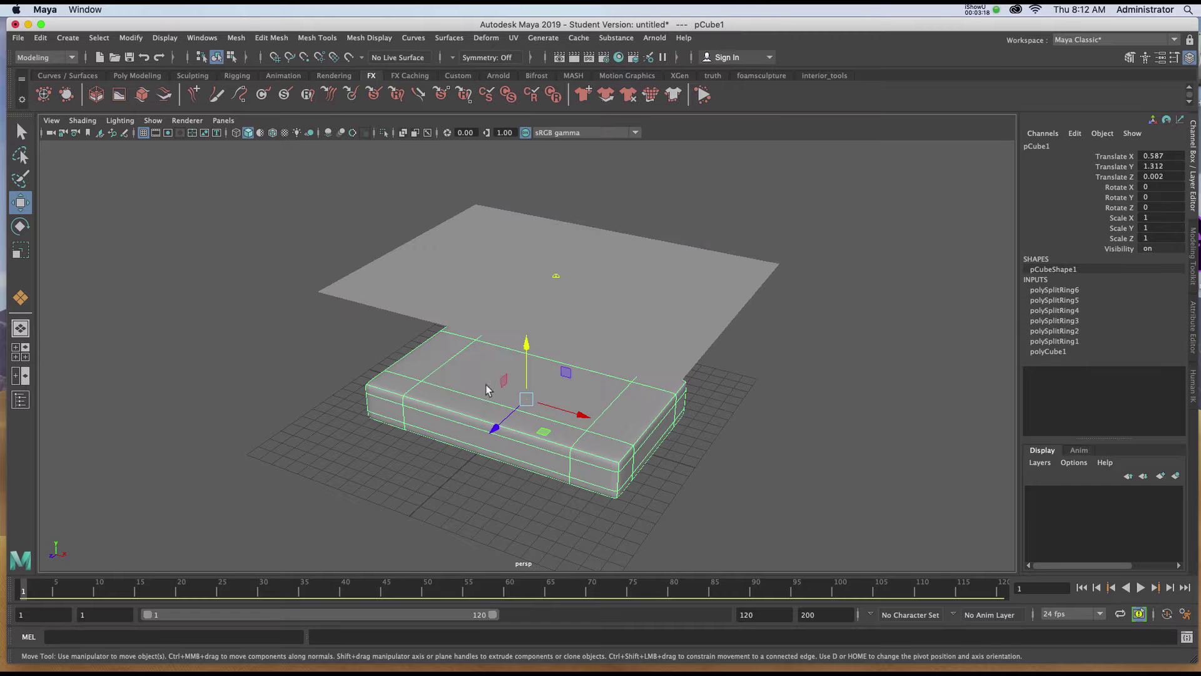
left_click(606, 95)
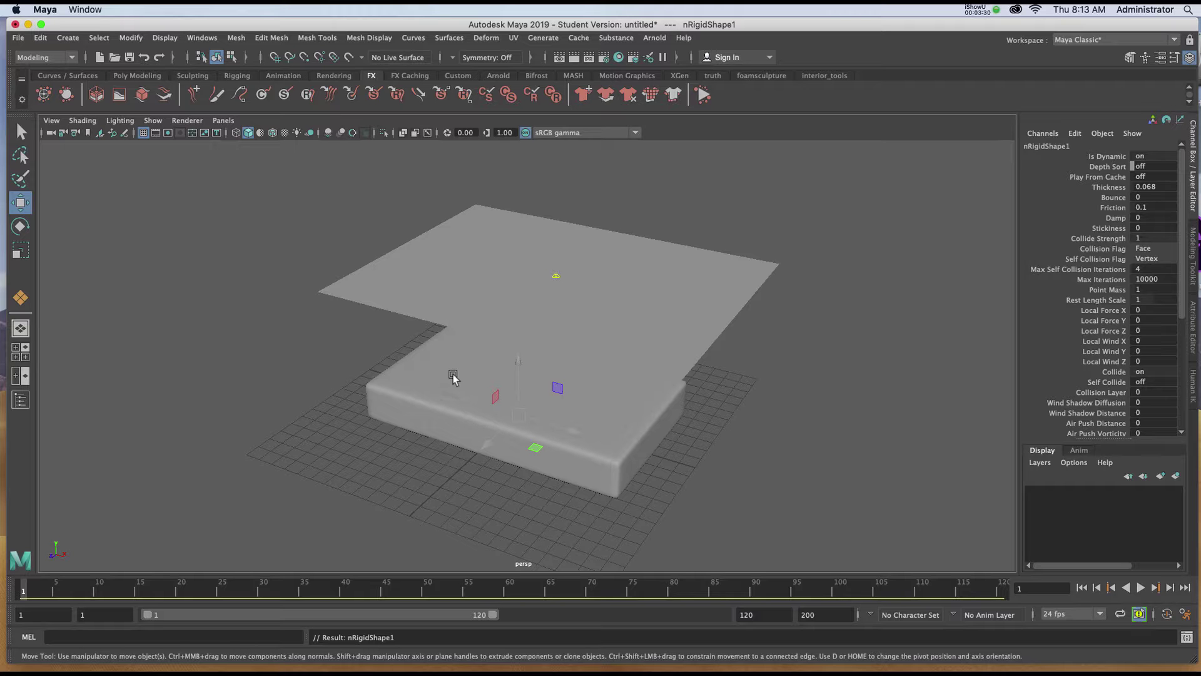
left_click(491, 265)
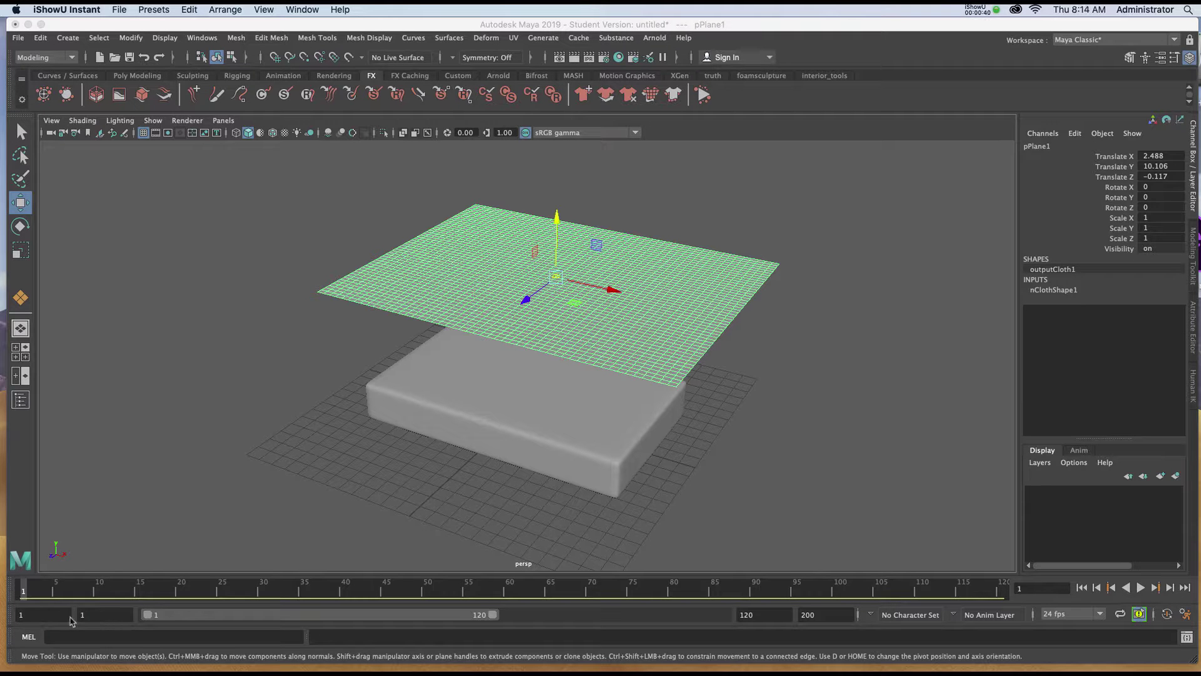
Change the playback end frame from 120 to 1000.
left_click(769, 616)
left_click_drag(768, 613, 698, 622)
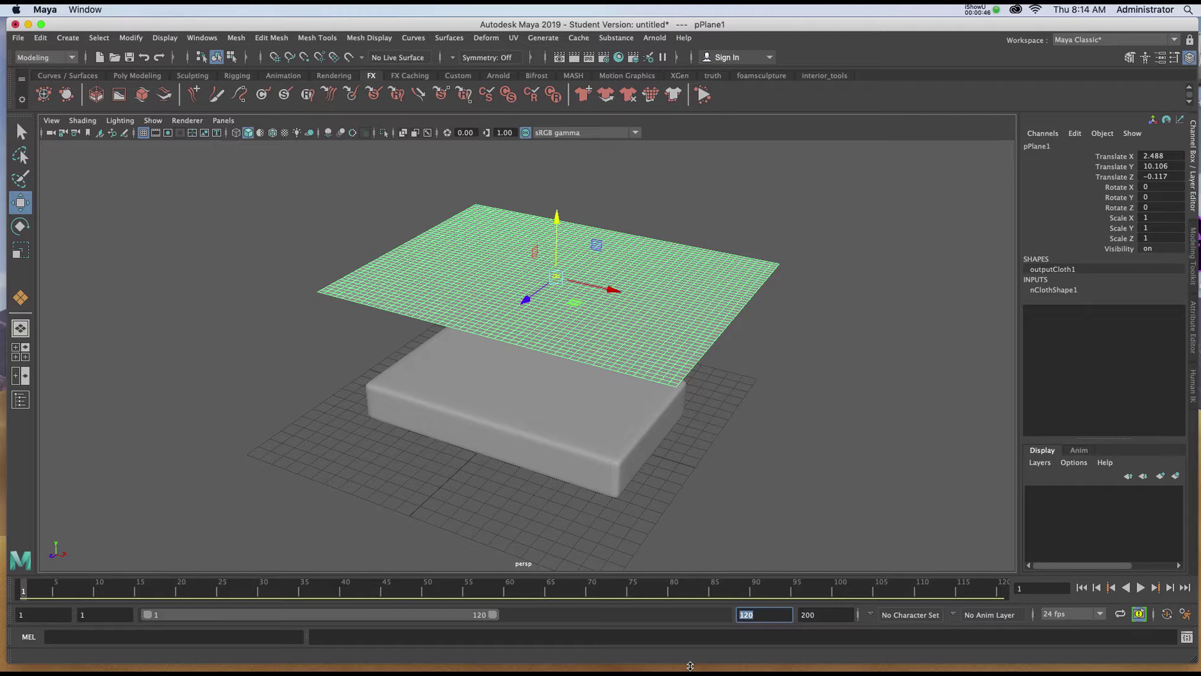
type("1000")
key("Return")
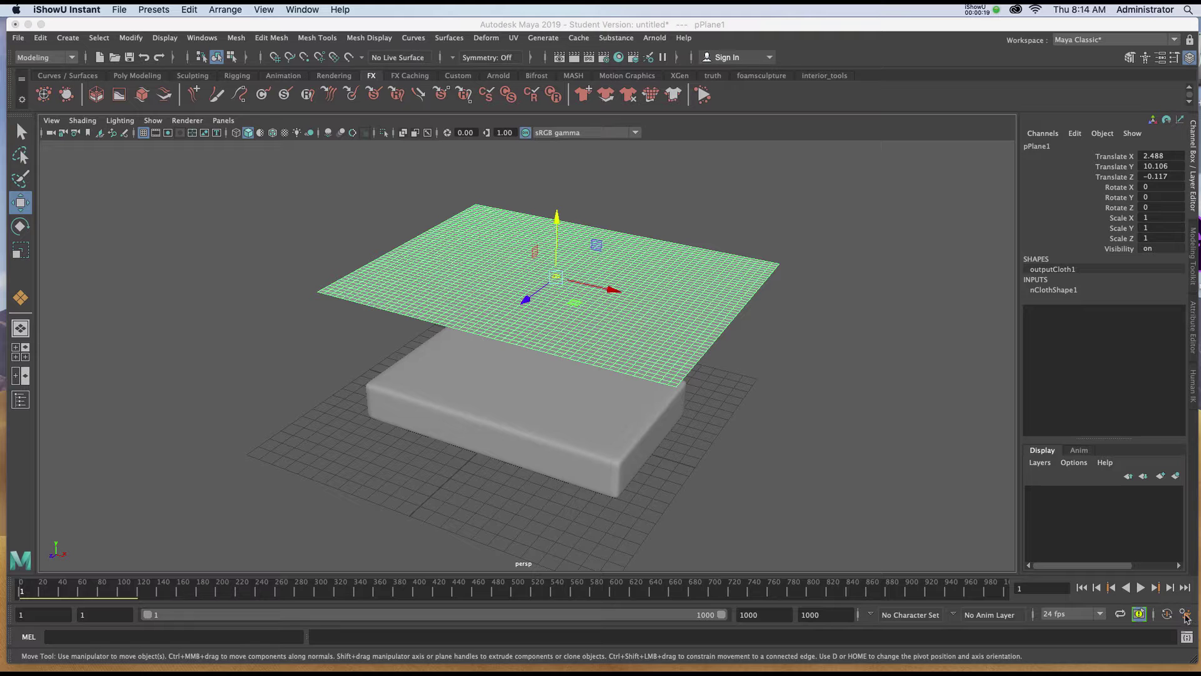
left_click(1184, 616)
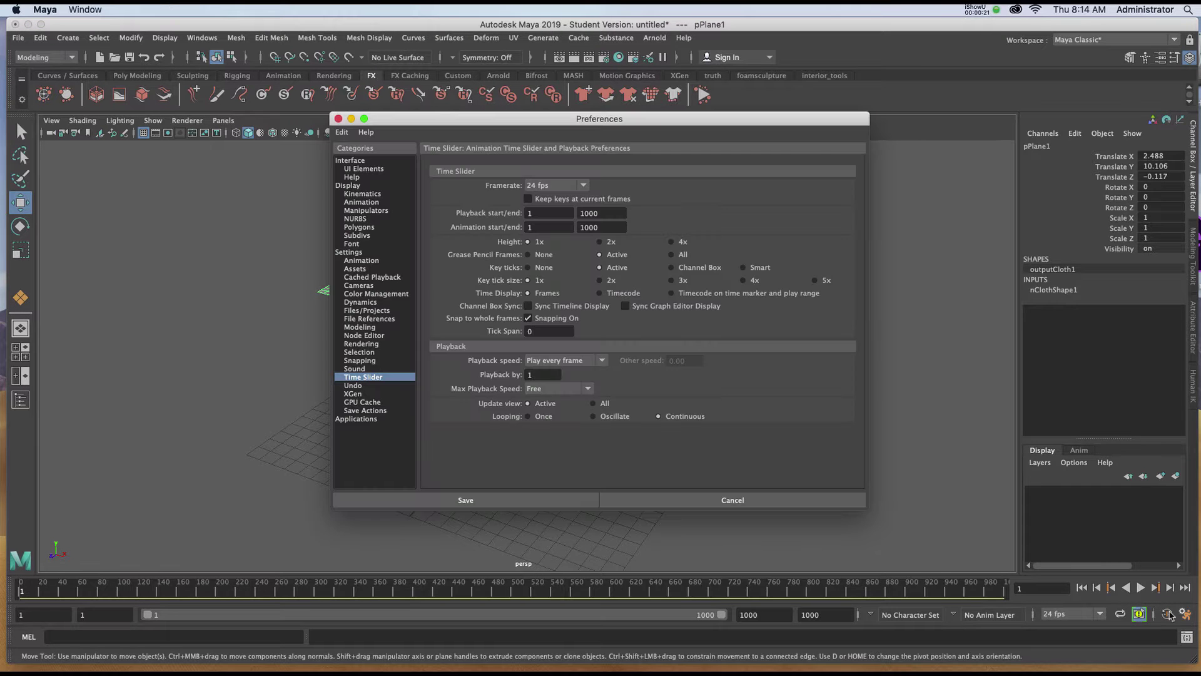
left_click_drag(479, 119, 565, 135)
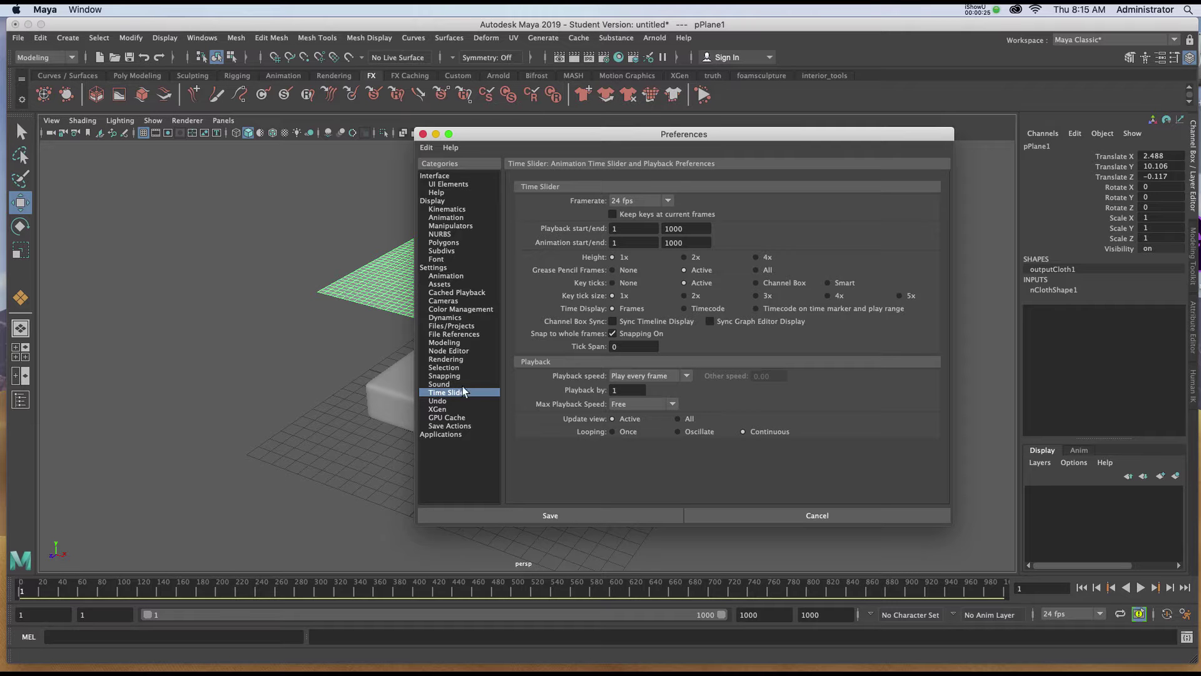
left_click(434, 394)
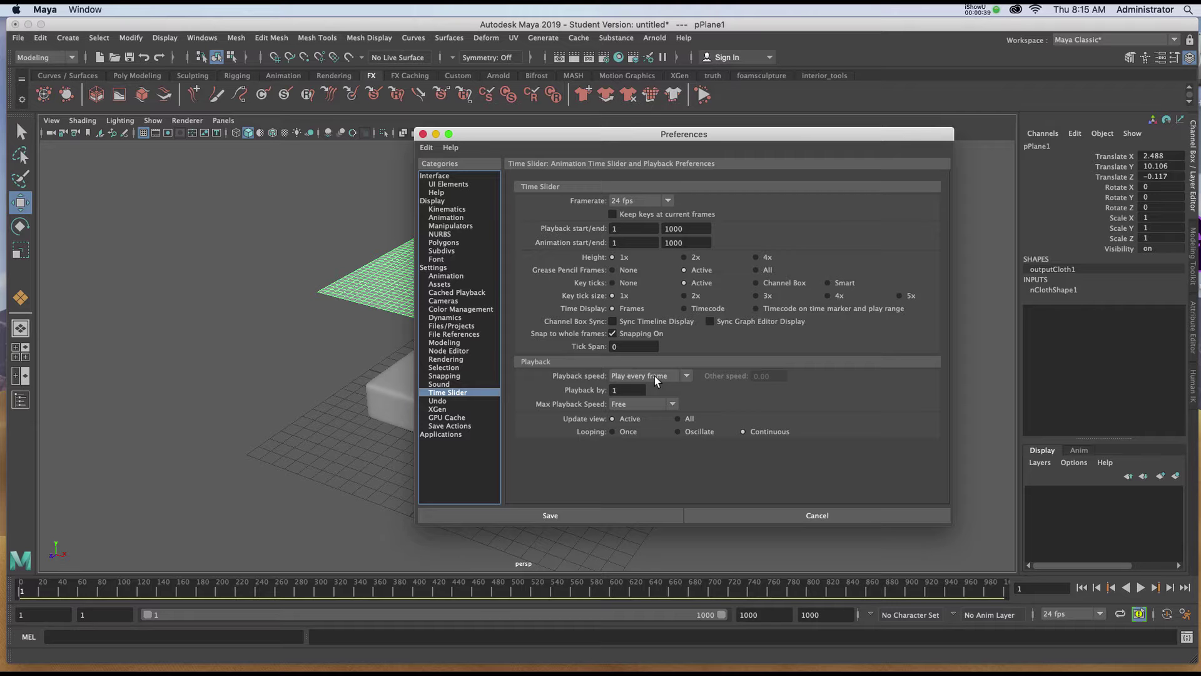
left_click_drag(508, 138, 583, 135)
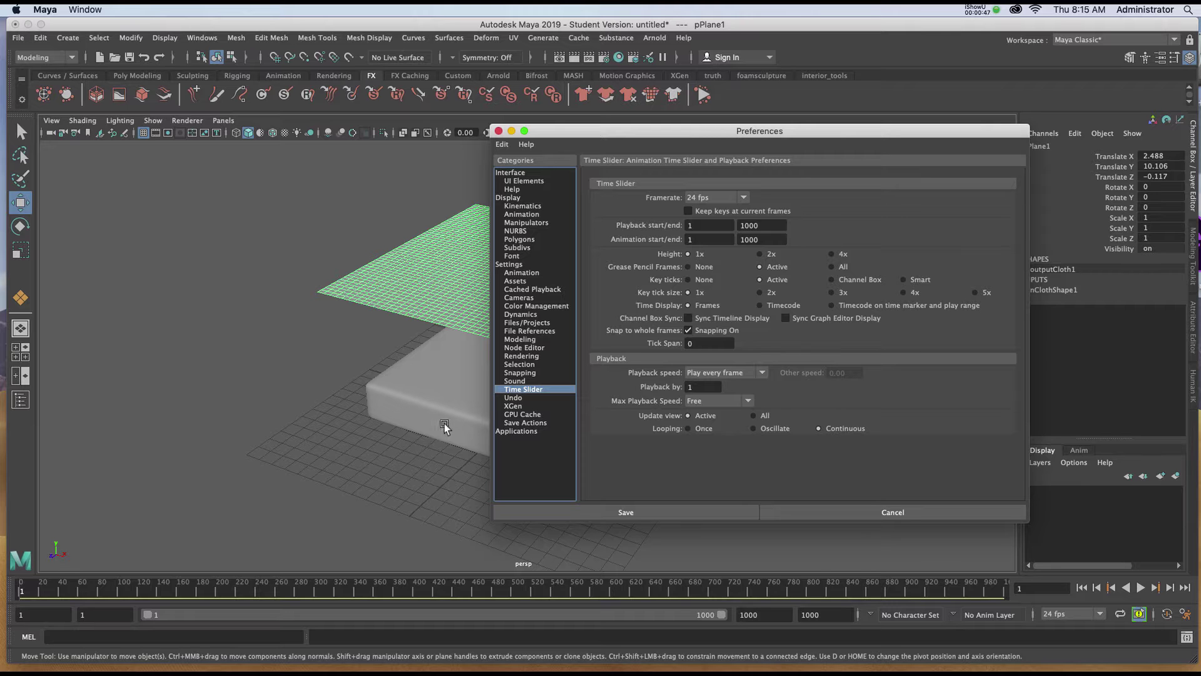
left_click(498, 131)
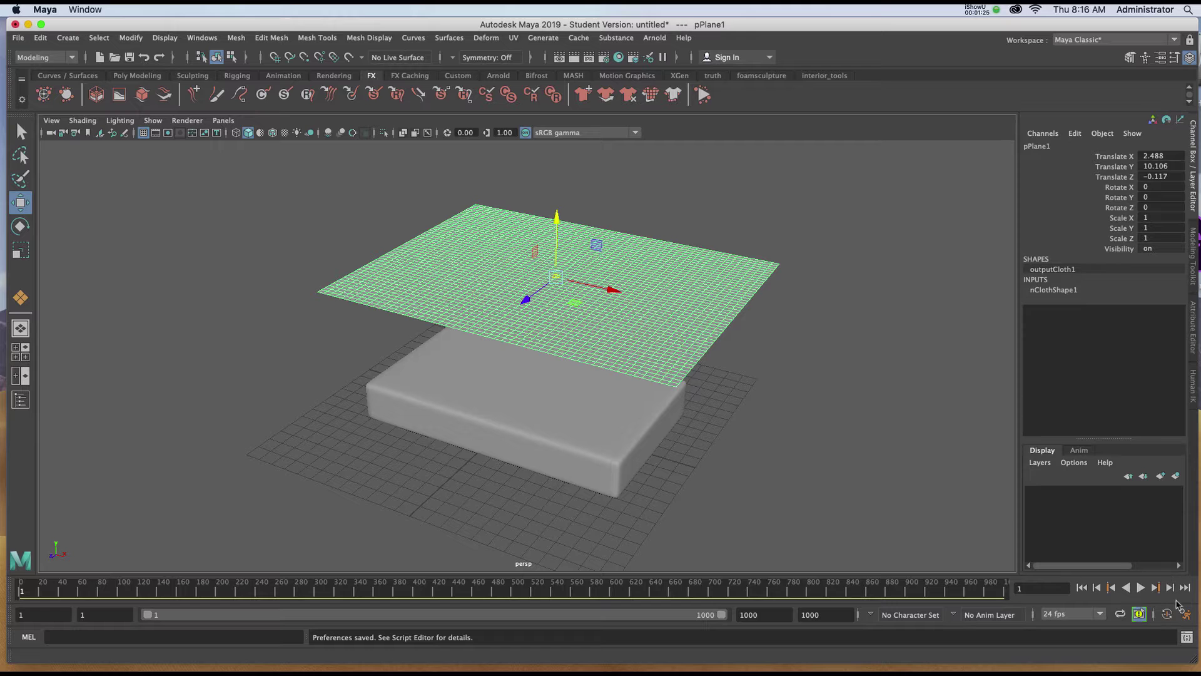
left_click(1184, 588)
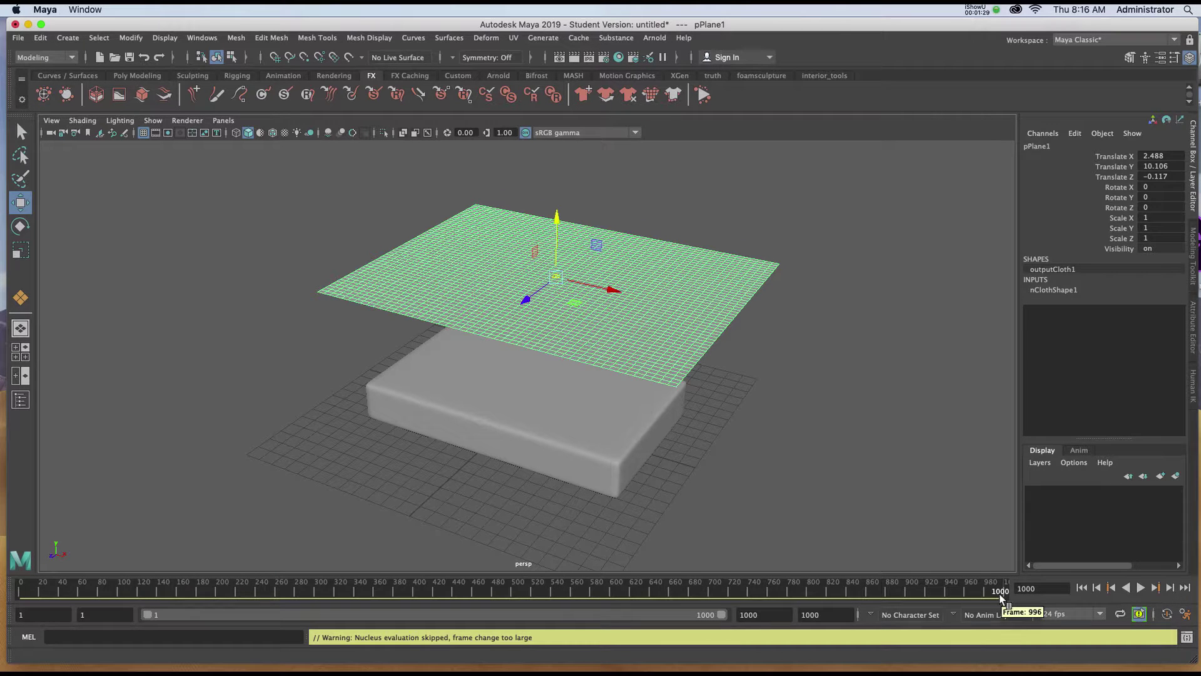
left_click(1083, 589)
left_click(1139, 586)
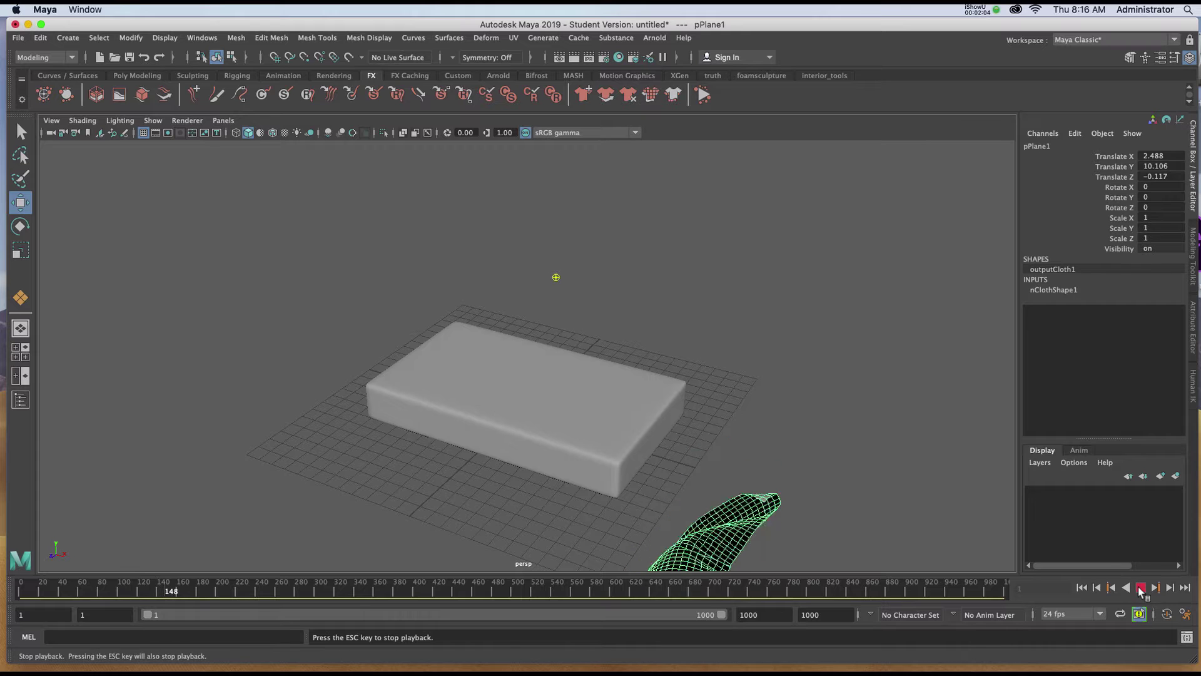
left_click(1140, 588)
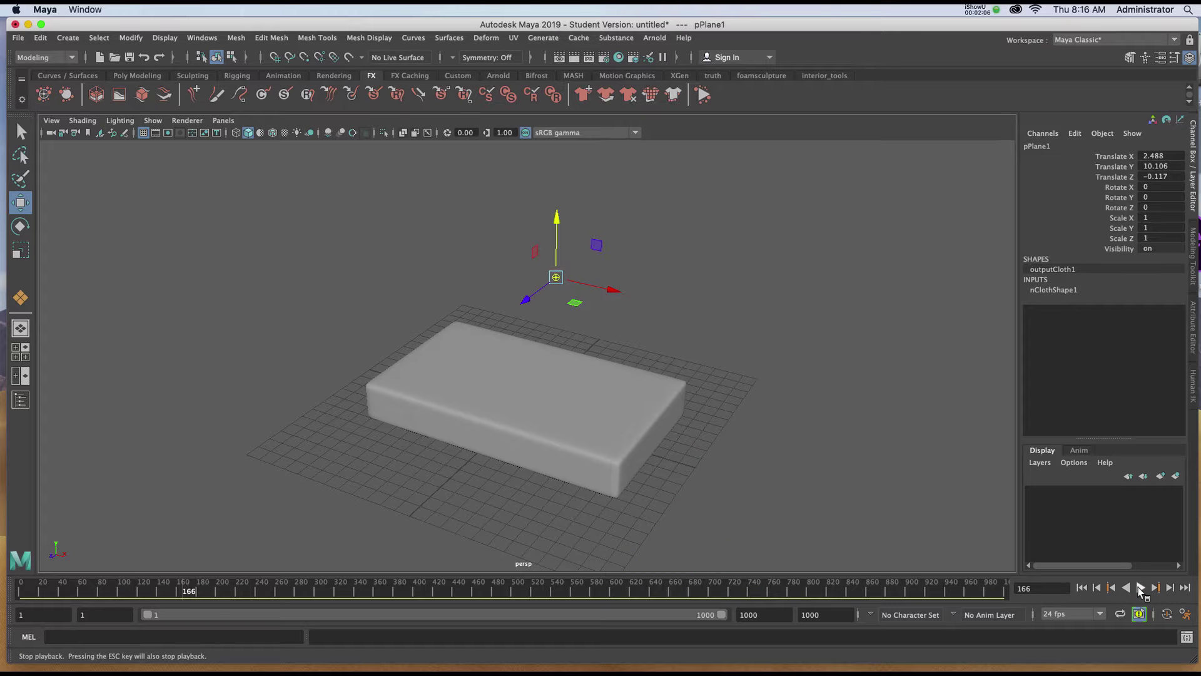
left_click(1081, 588)
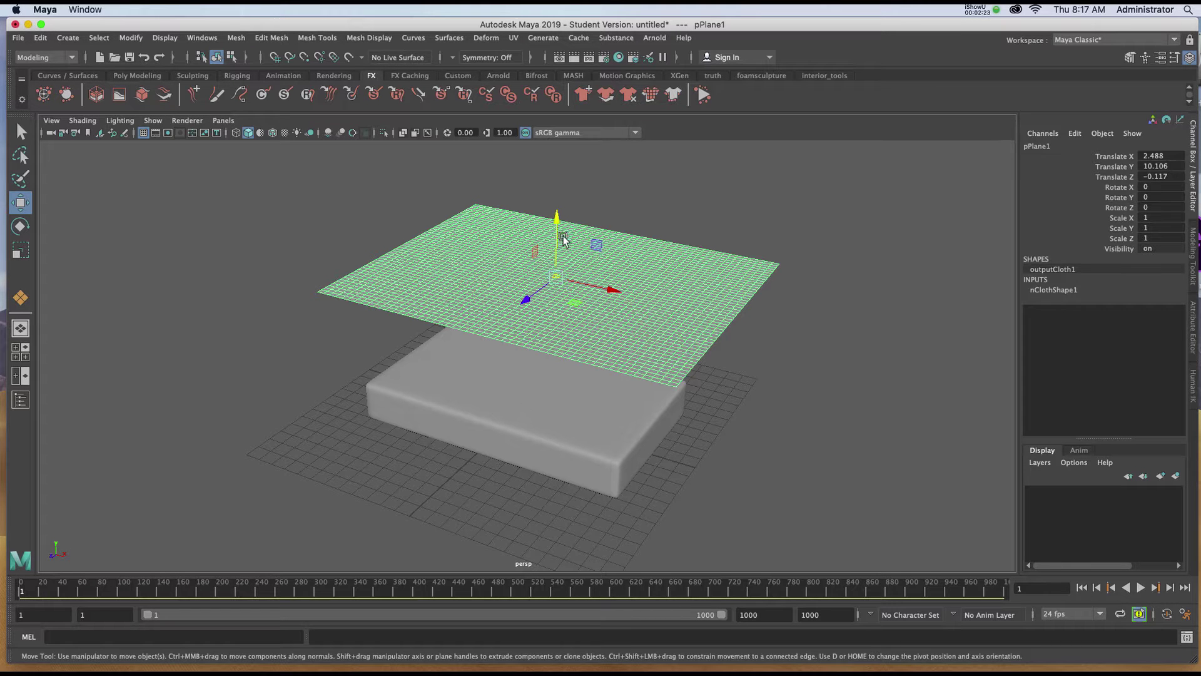
Set the mattress nRigidShape1 Collisions Stickiness to 0.5.
left_click(519, 396)
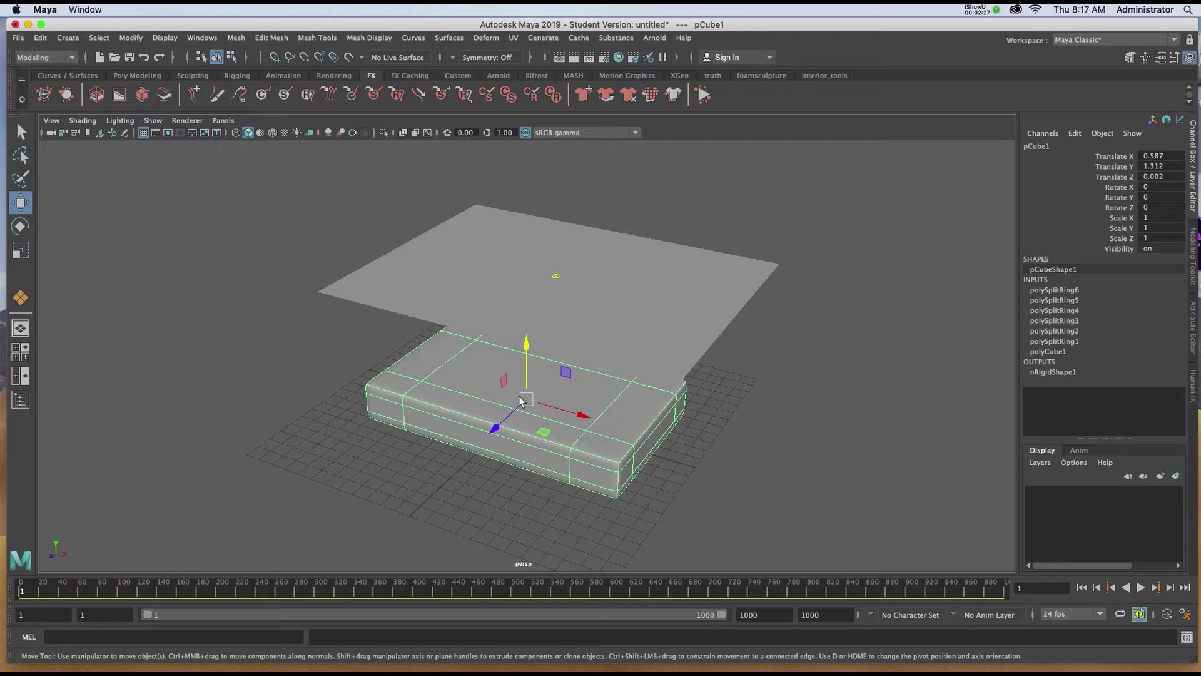
key("ctrl+a")
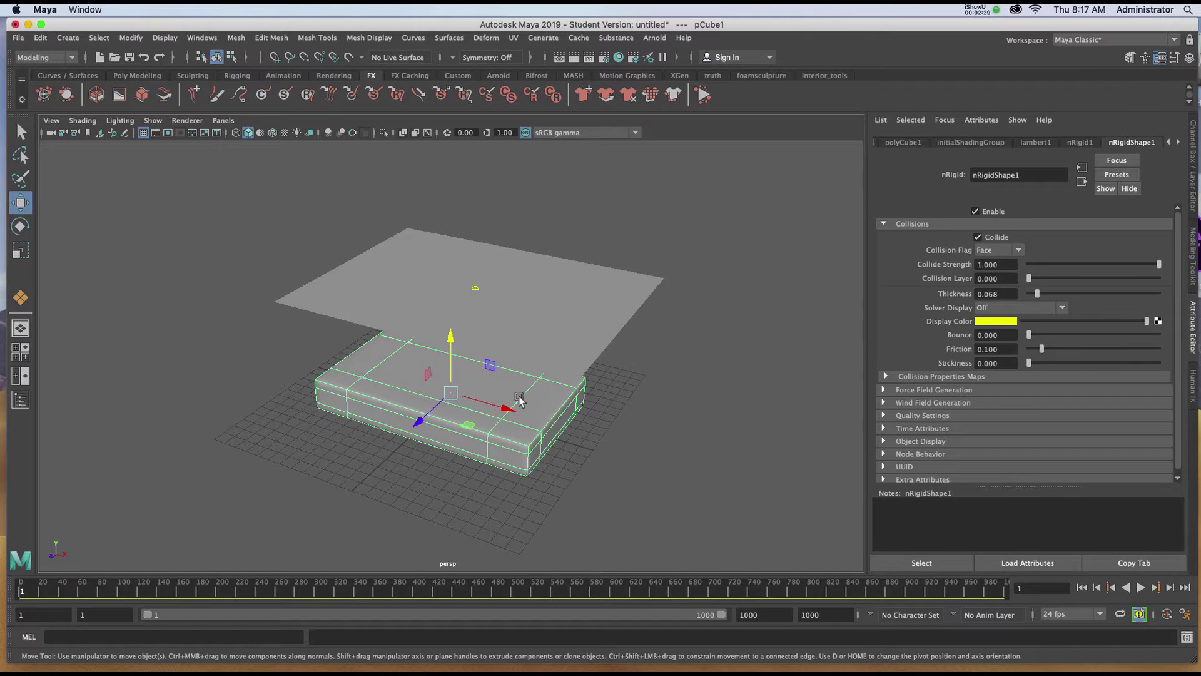
left_click(883, 223)
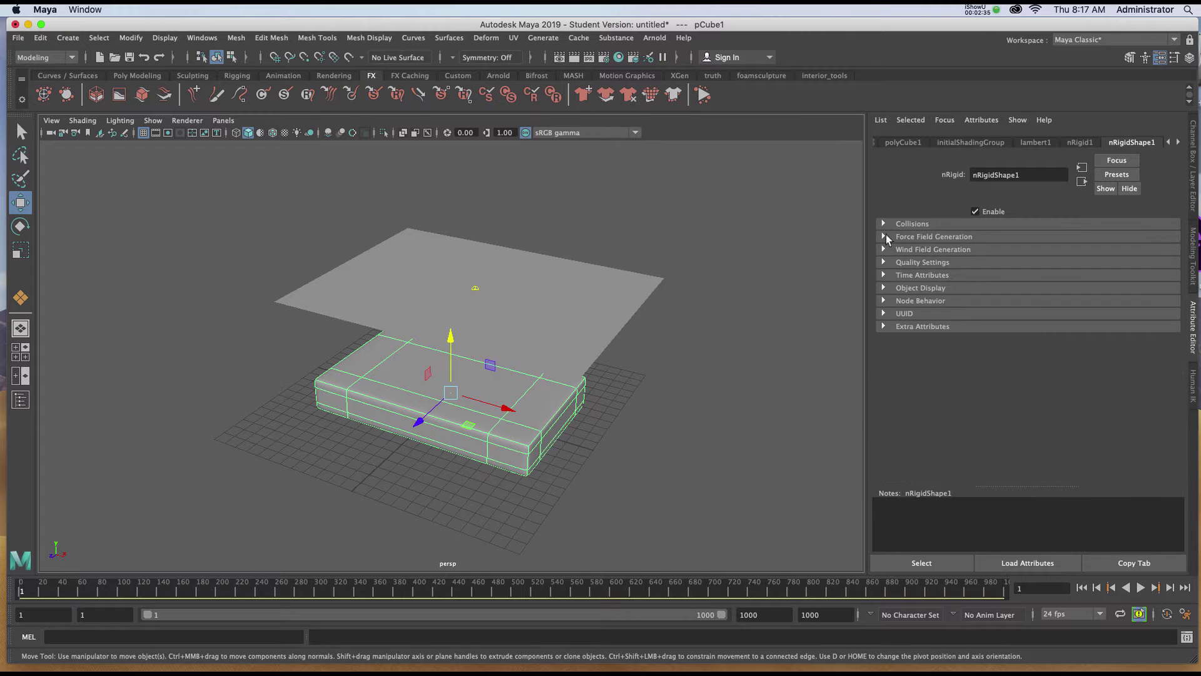
left_click(883, 224)
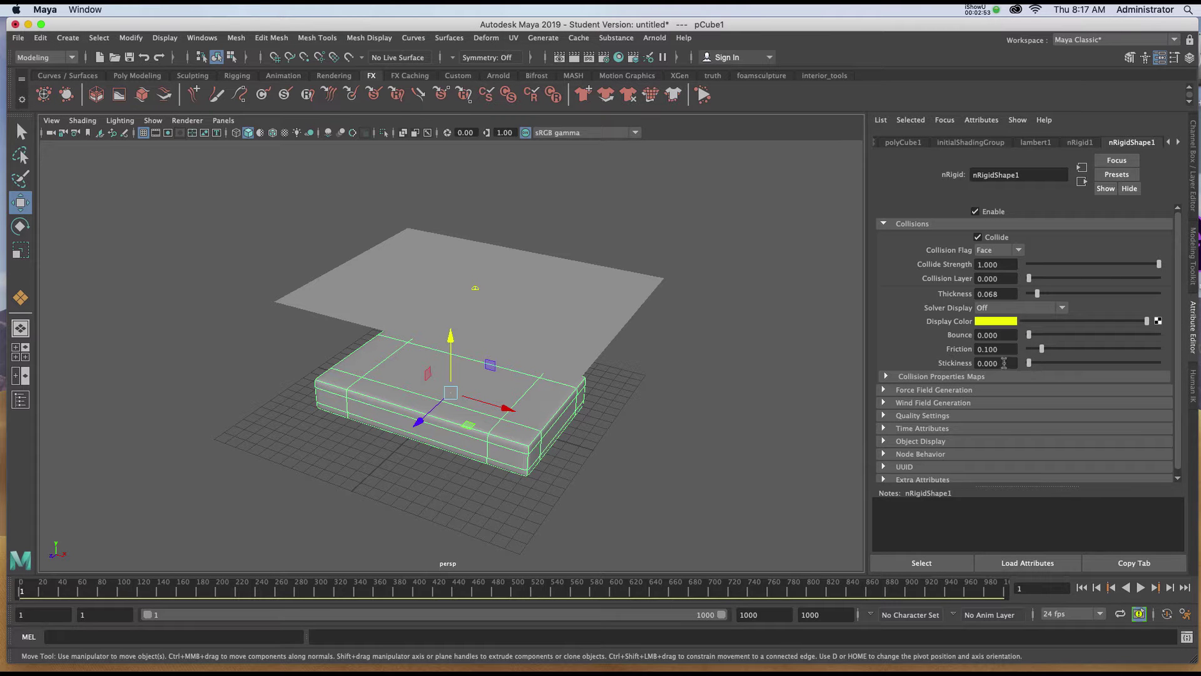
type("0.3")
key("Return")
type("0.5")
key("Return")
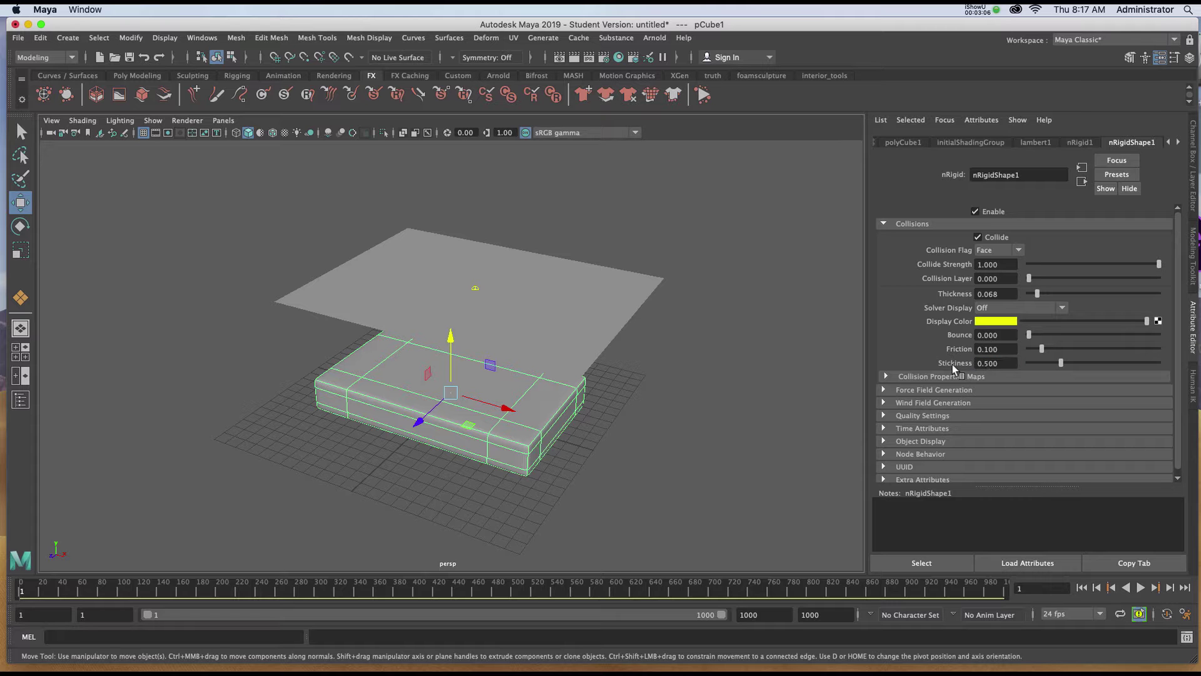
left_click(1139, 588)
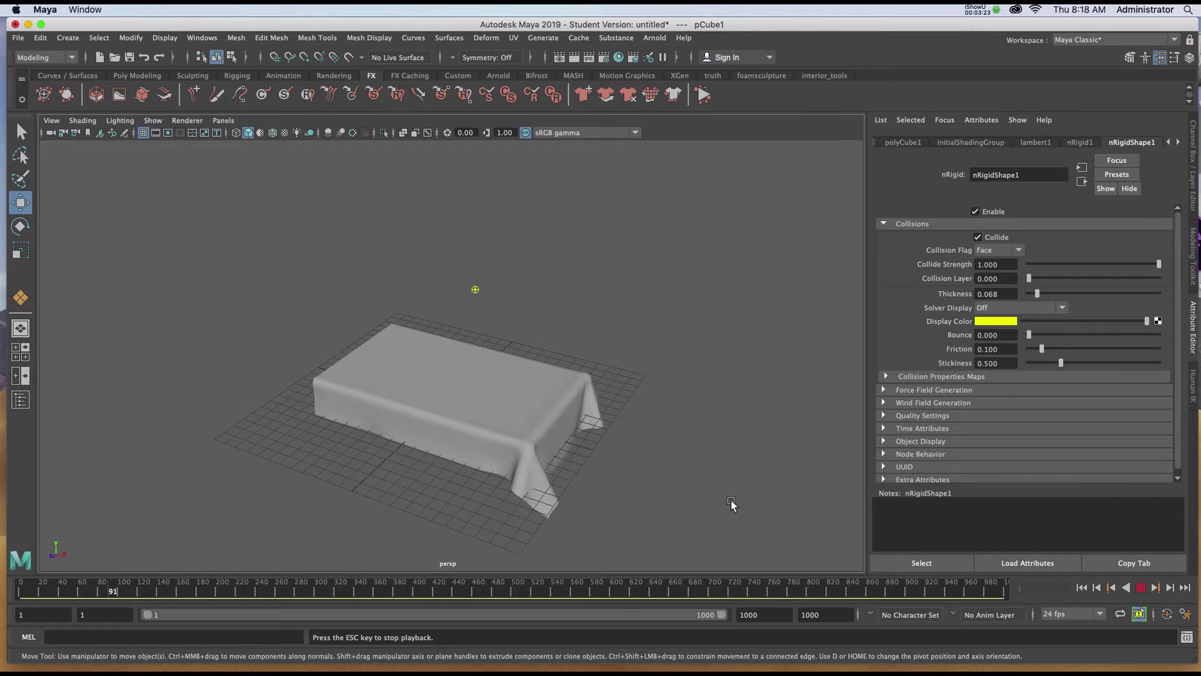
left_click(1139, 589)
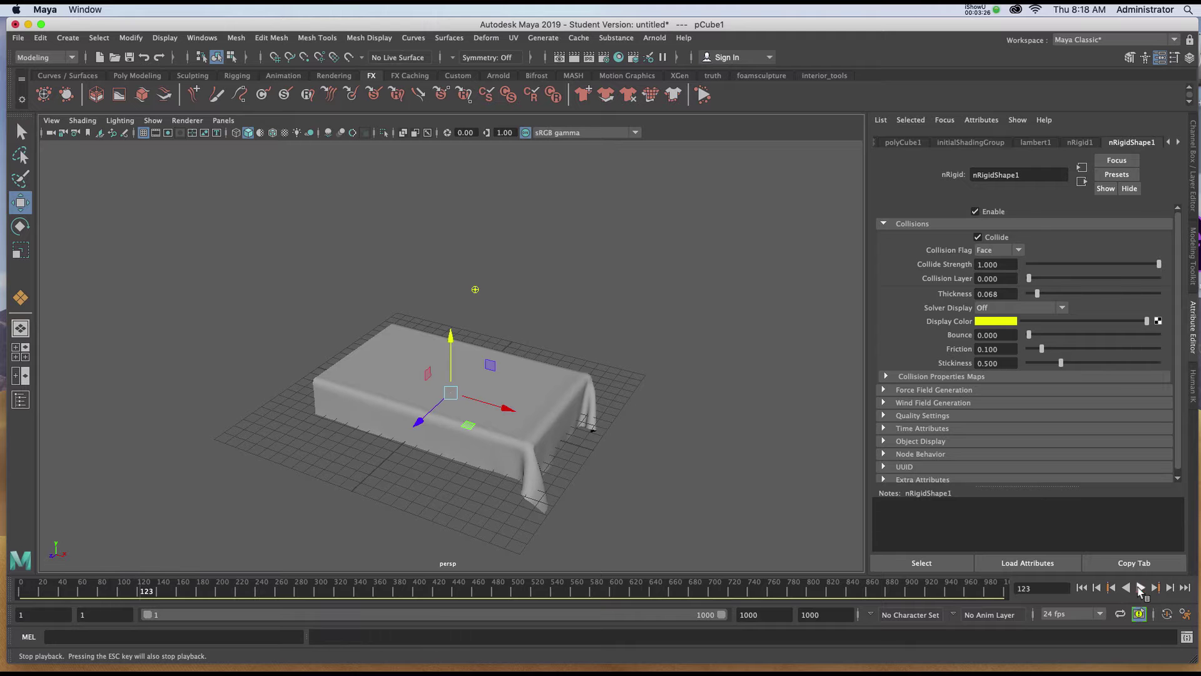
left_click(1081, 588)
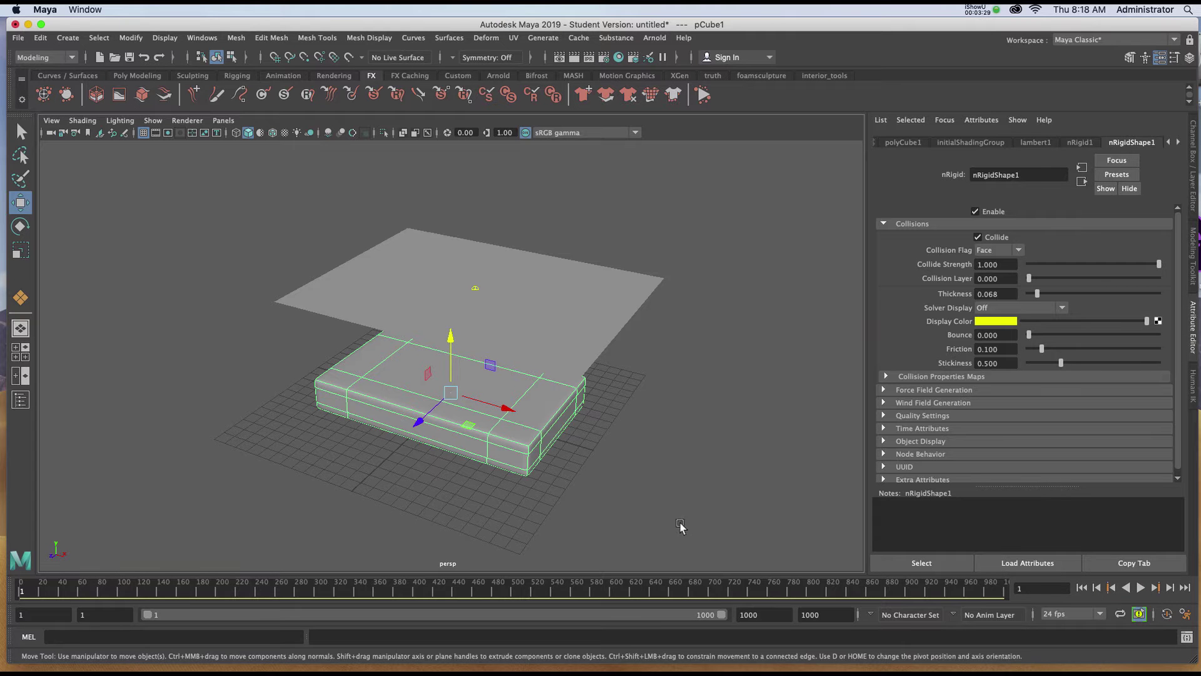
Lift the cloth plane higher above the mattress and shift it sideways.
left_click_drag(638, 504, 655, 426, "alt")
left_click(618, 373)
left_click_drag(622, 383, 644, 382, "alt")
left_click_drag(512, 258, 512, 216)
left_click_drag(566, 278, 602, 299)
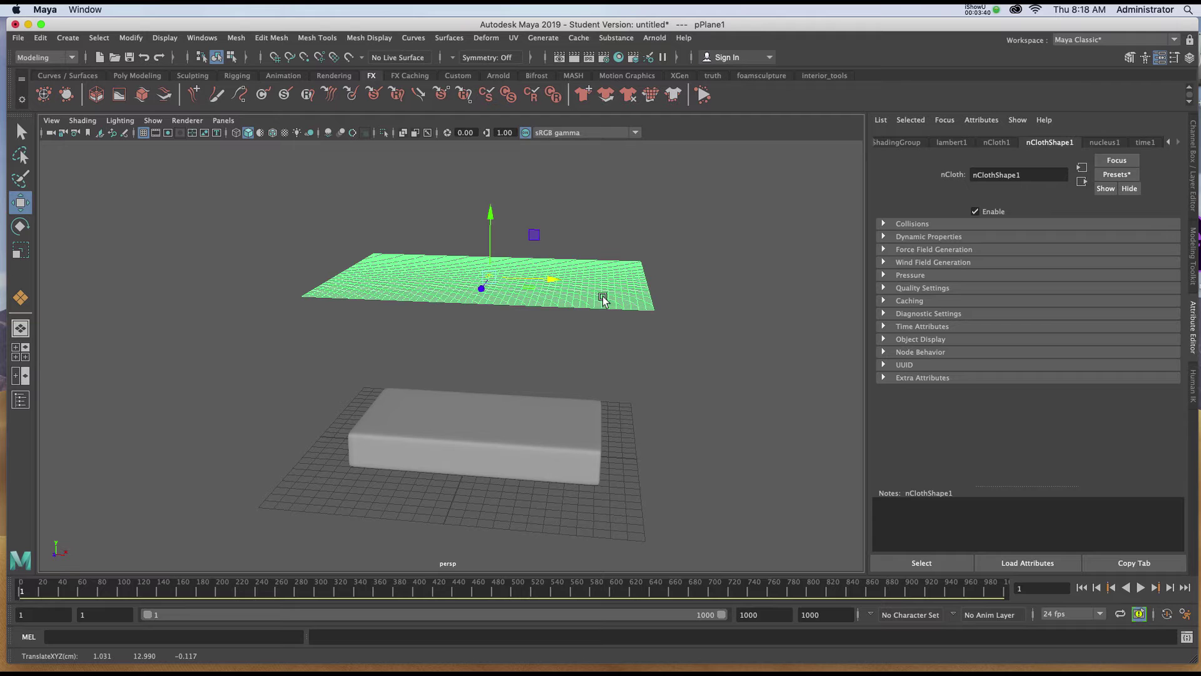
Tilt the cloth plane at an angle and play the simulation to watch it drape.
key("e")
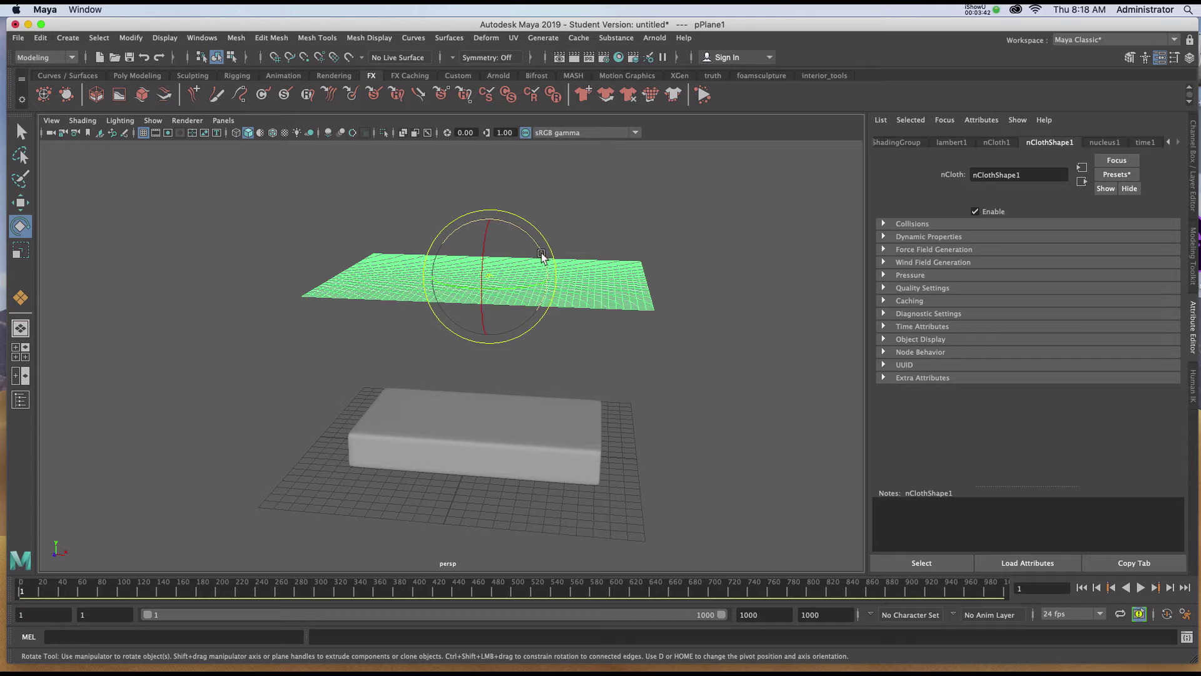
left_click_drag(545, 257, 611, 327)
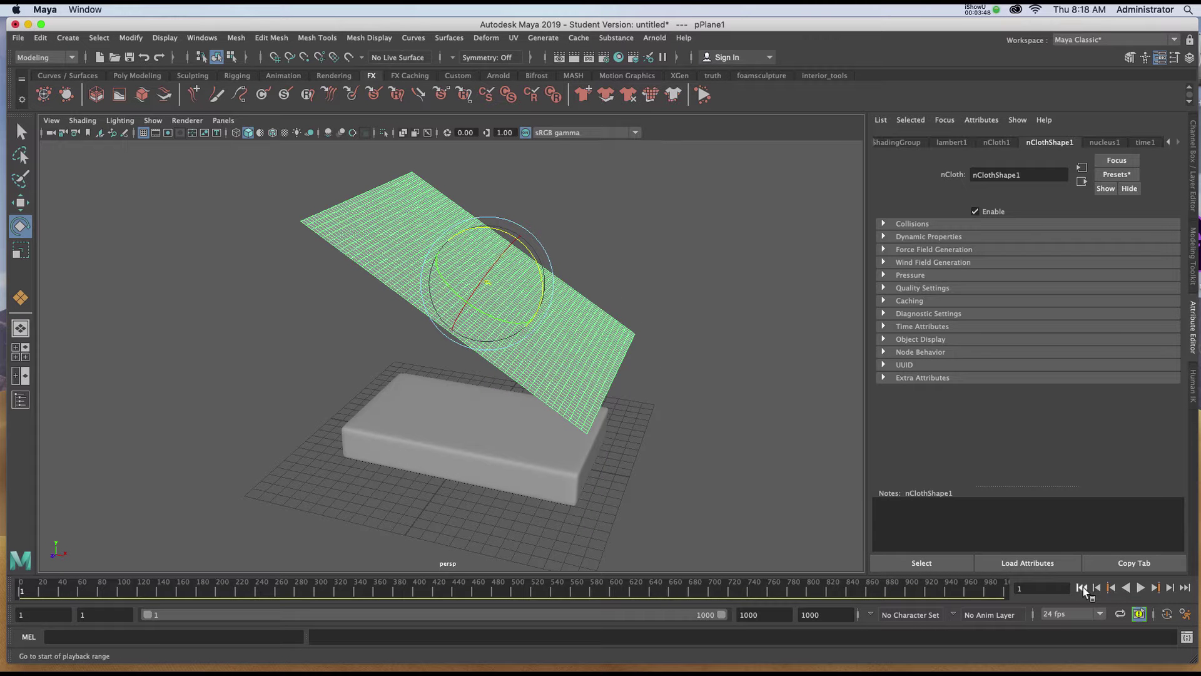
left_click(1140, 588)
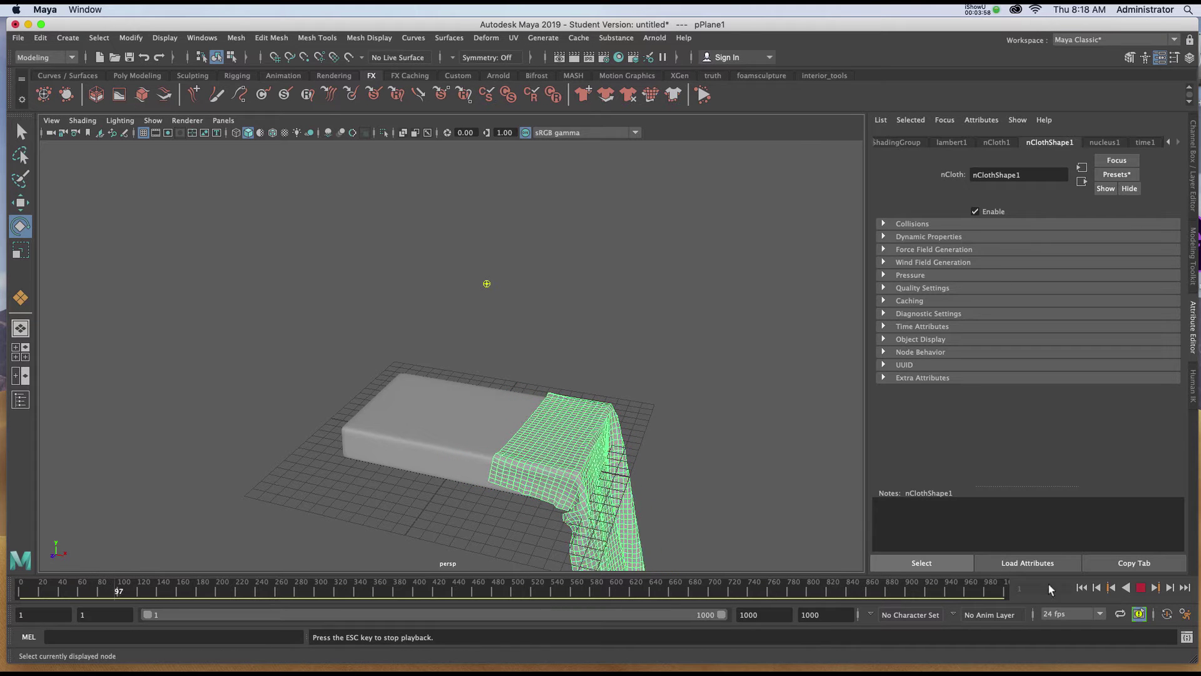
left_click(1138, 588)
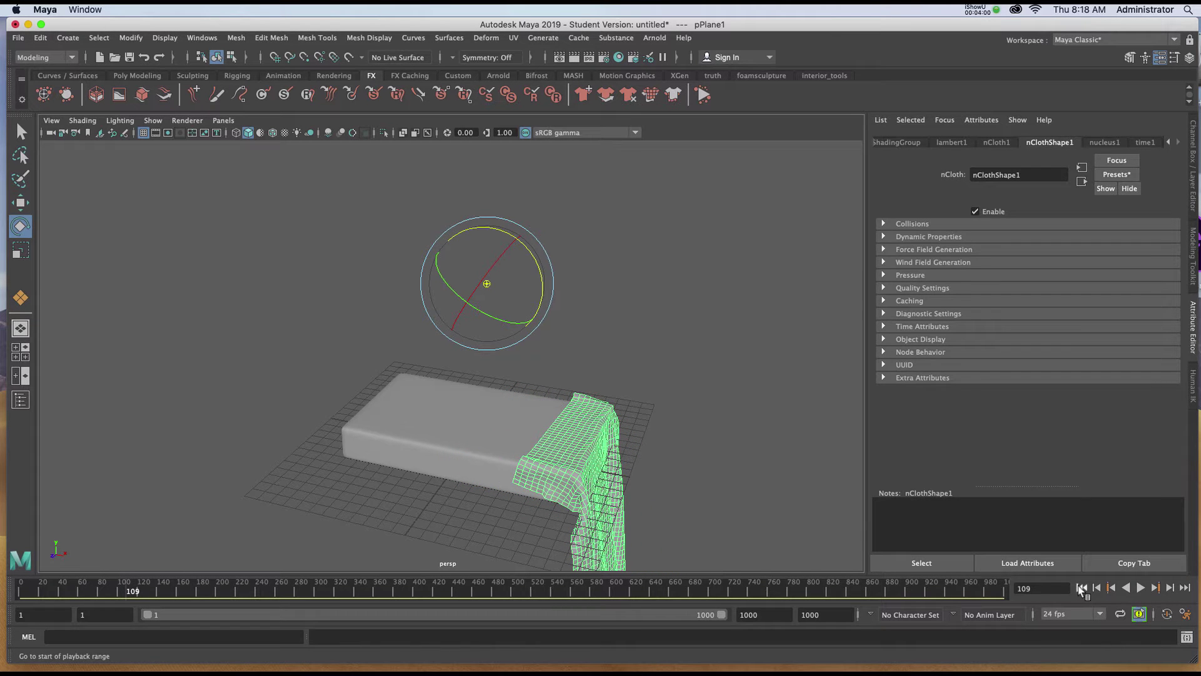
Rewind to frame 1, raise mattress Stickiness to 0.796, and expand the cloth's Collisions settings.
left_click(1082, 588)
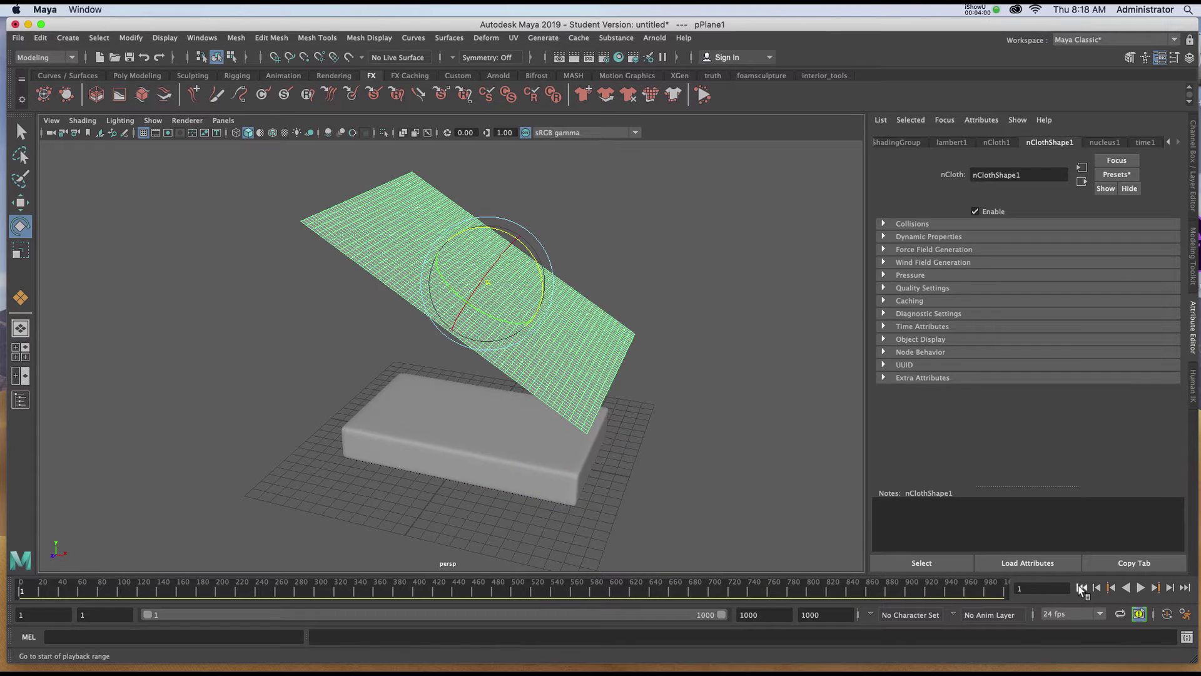
left_click(506, 433)
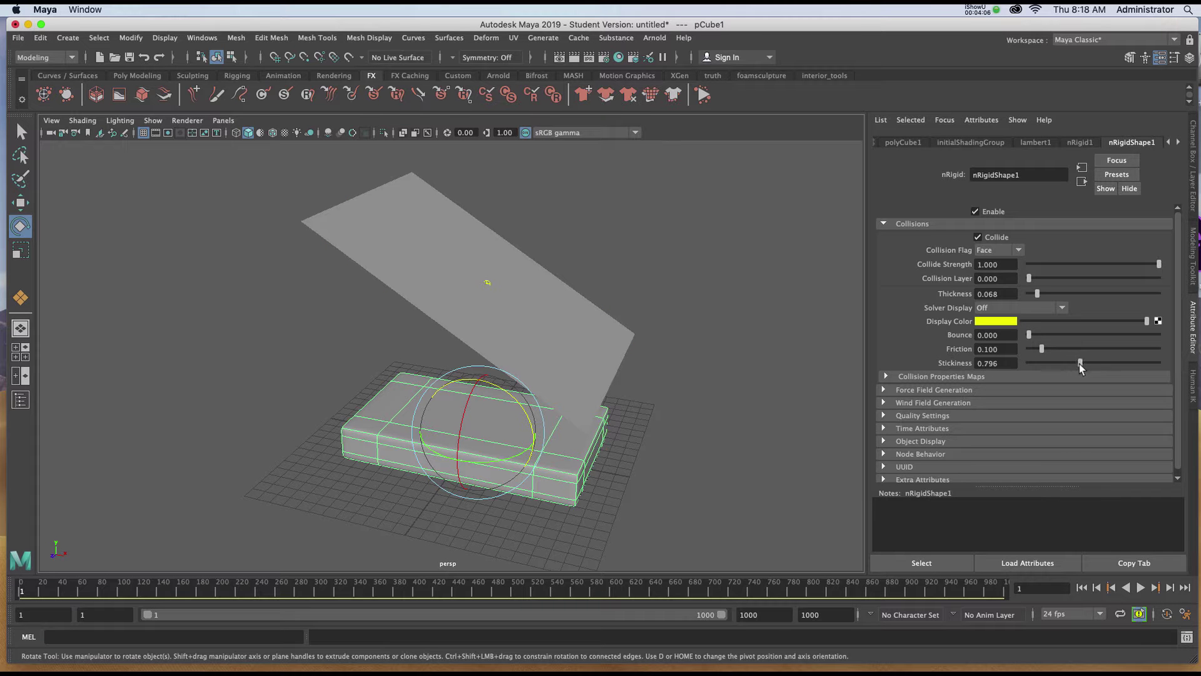
left_click(446, 220)
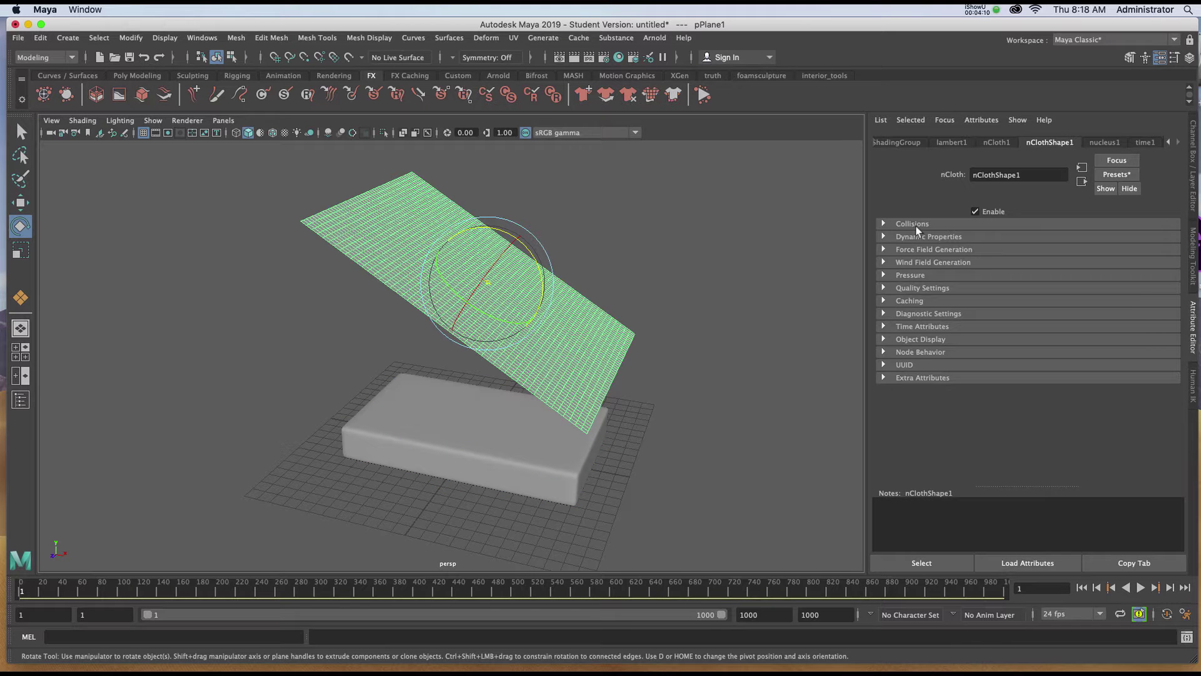
left_click(882, 224)
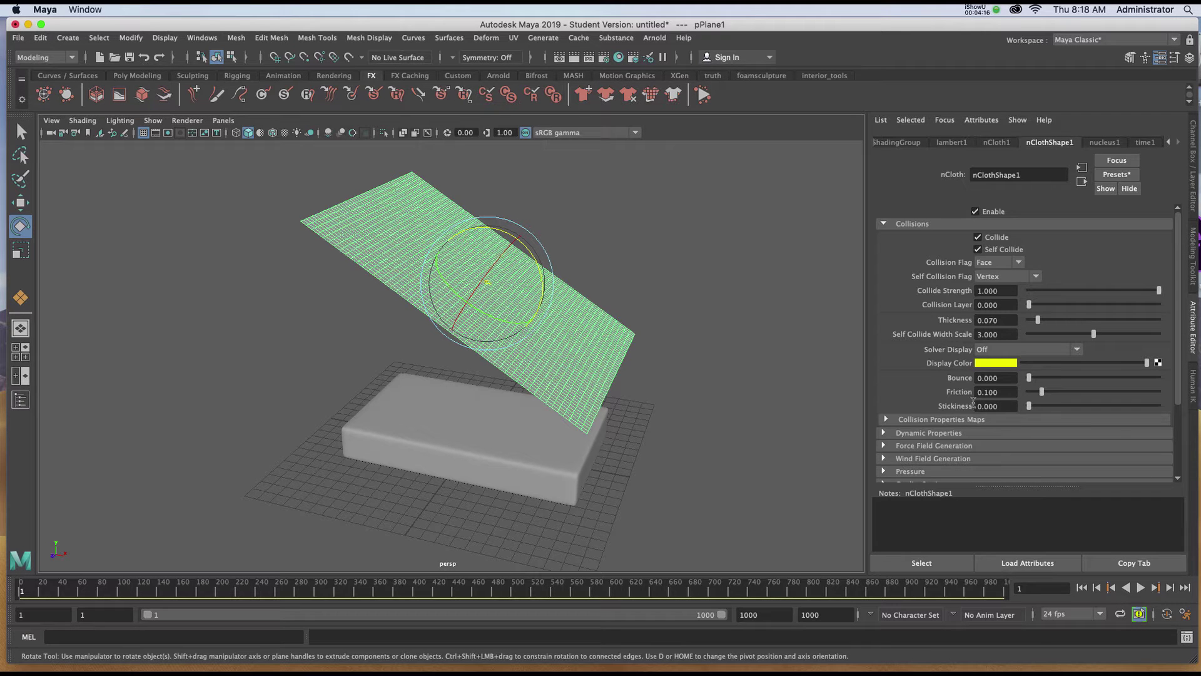
Play the cloth simulation, then stop it and rewind to frame 1.
left_click(1140, 589)
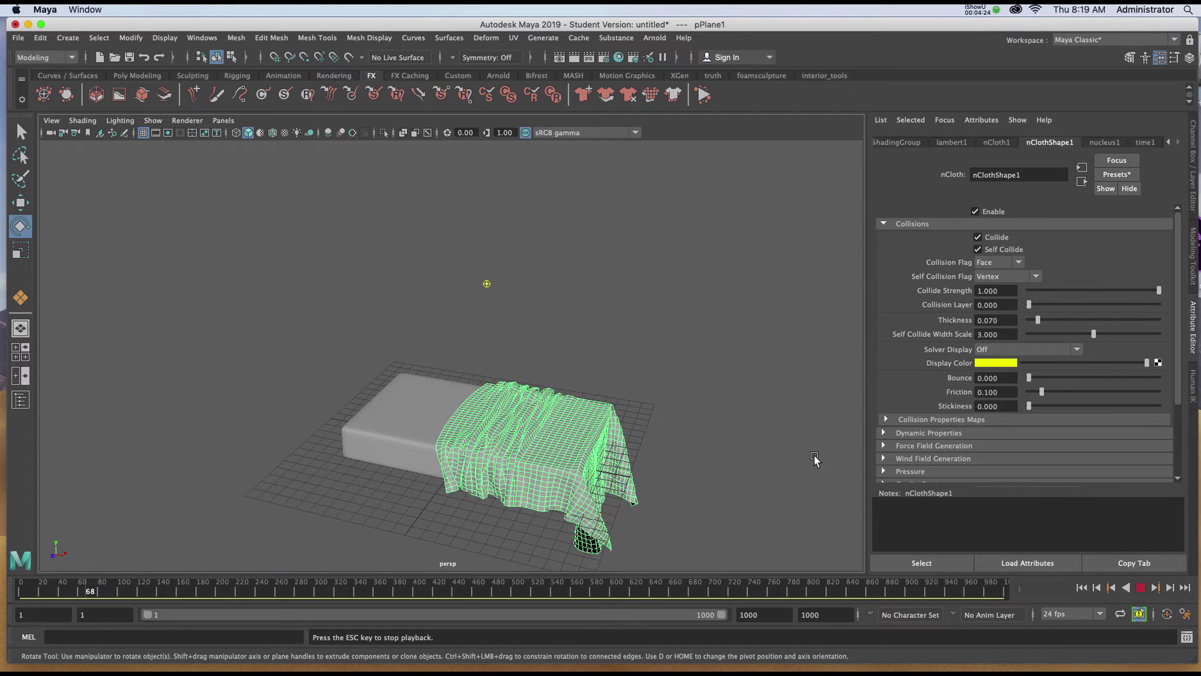
left_click(1141, 588)
left_click(1081, 588)
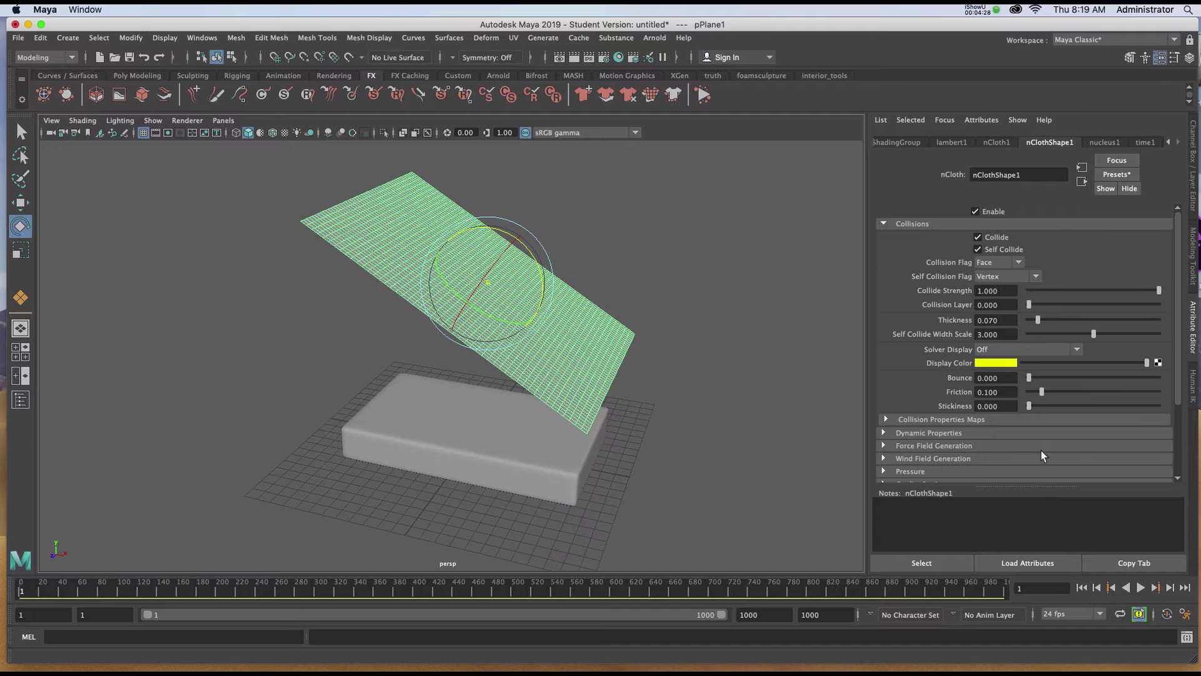
Raise the cloth's Stickiness to 0.567, replay the drape and rewind to frame 1.
left_click_drag(1058, 406, 1087, 411)
key("alt+v")
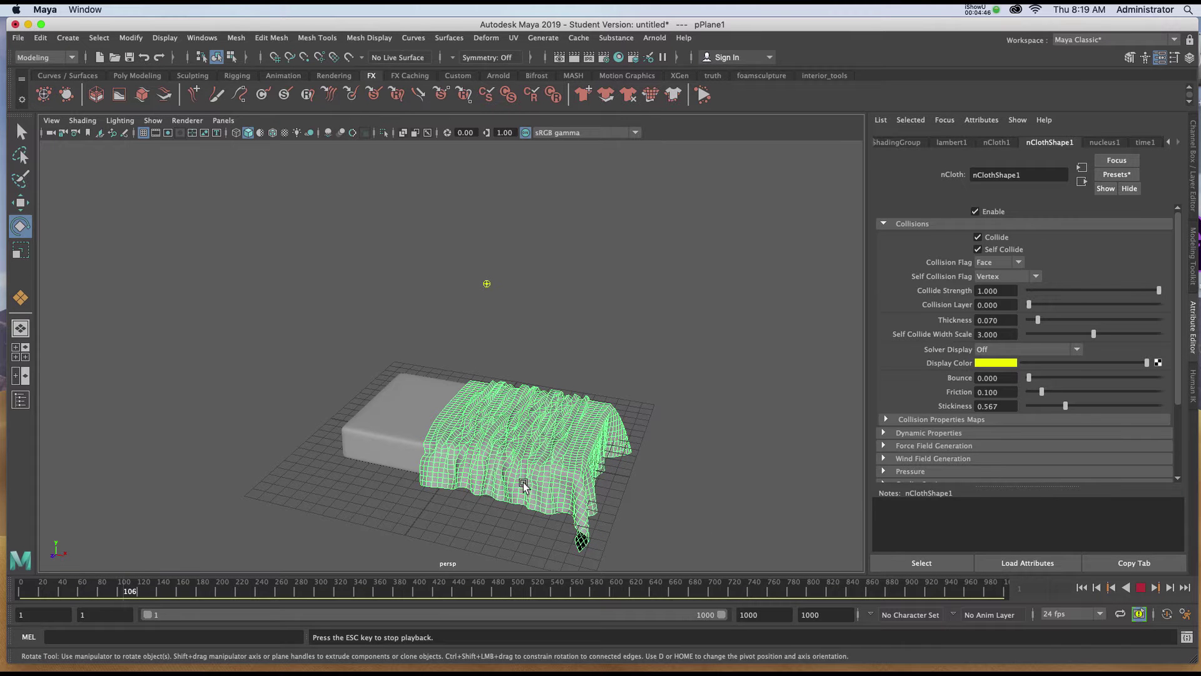
left_click_drag(593, 506, 432, 448, "alt")
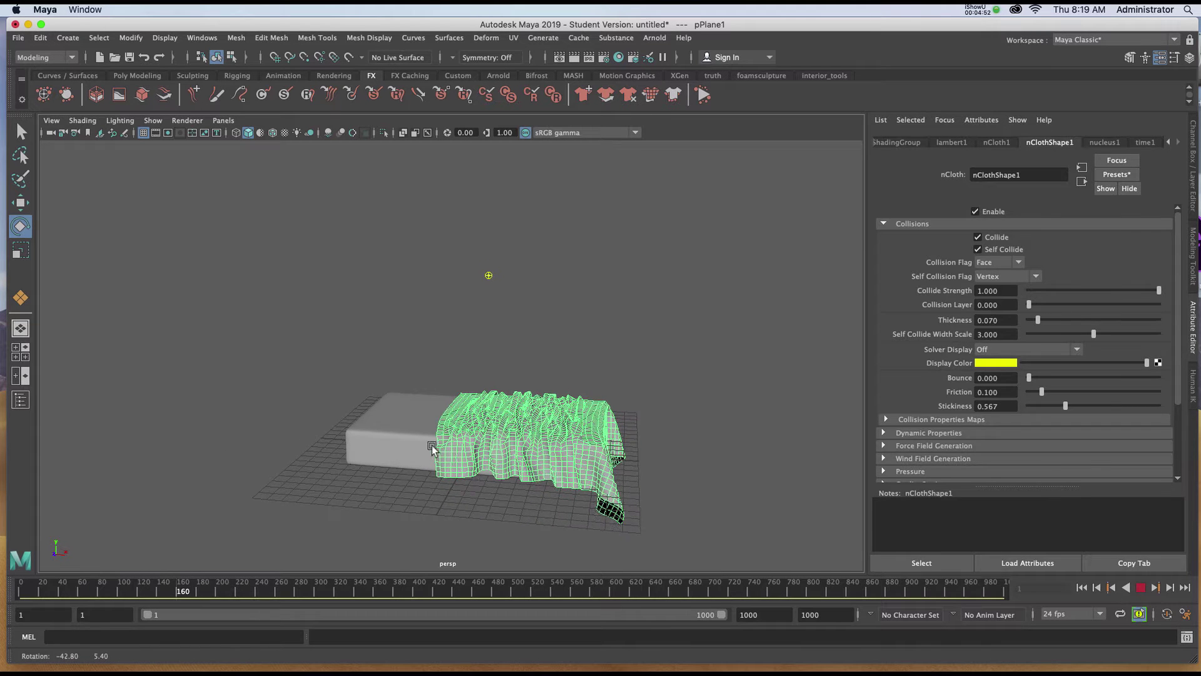
left_click(1081, 587)
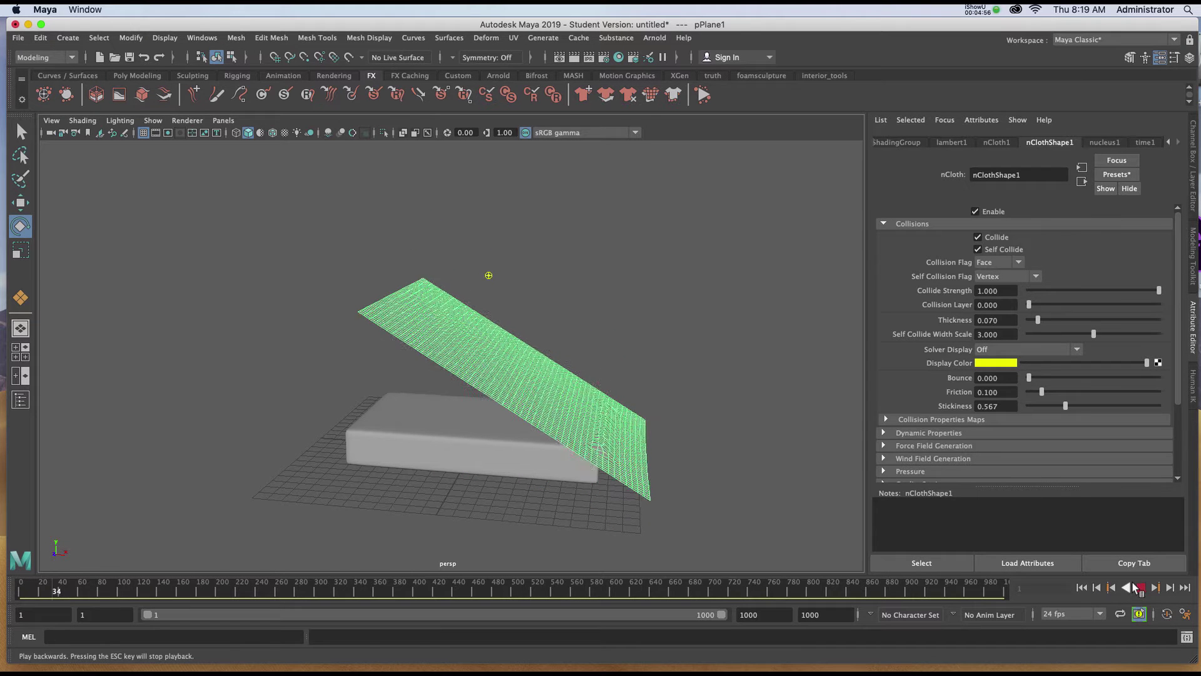
left_click(1140, 587)
left_click(1081, 588)
Slide the cloth plane left along X.
key("w")
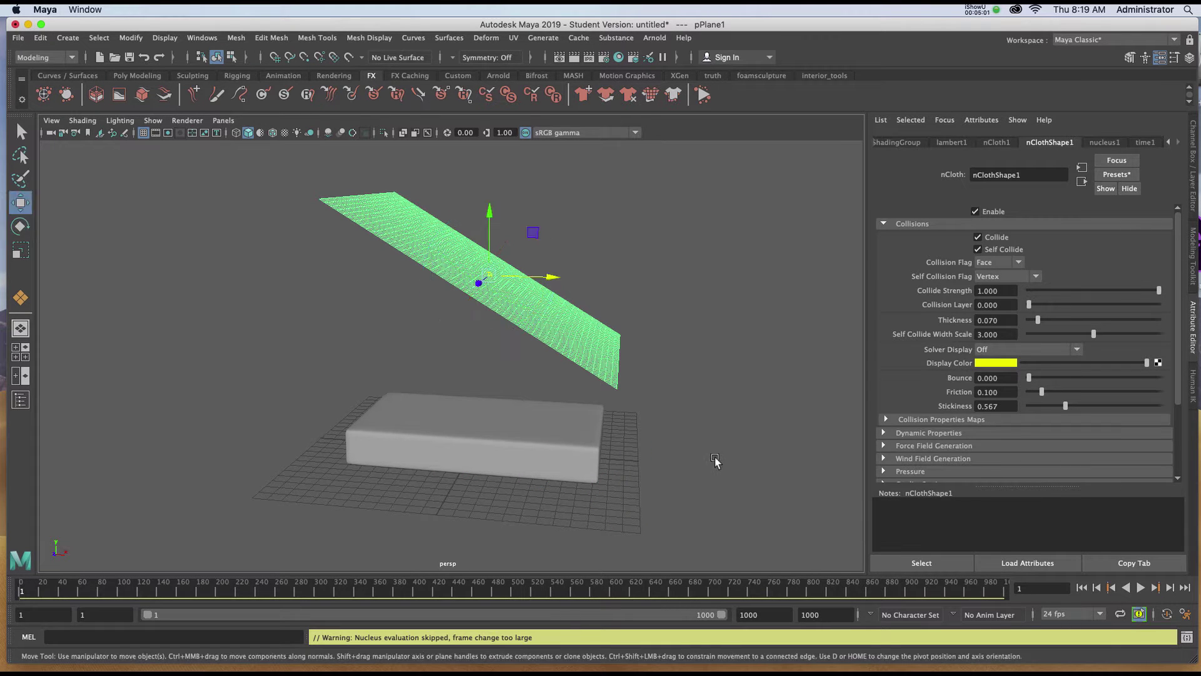
left_click_drag(551, 280, 515, 289)
left_click_drag(629, 322, 613, 360, "alt")
Replay the drape, rewind to frame 1, and slightly widen the plane's scale along X.
key("r")
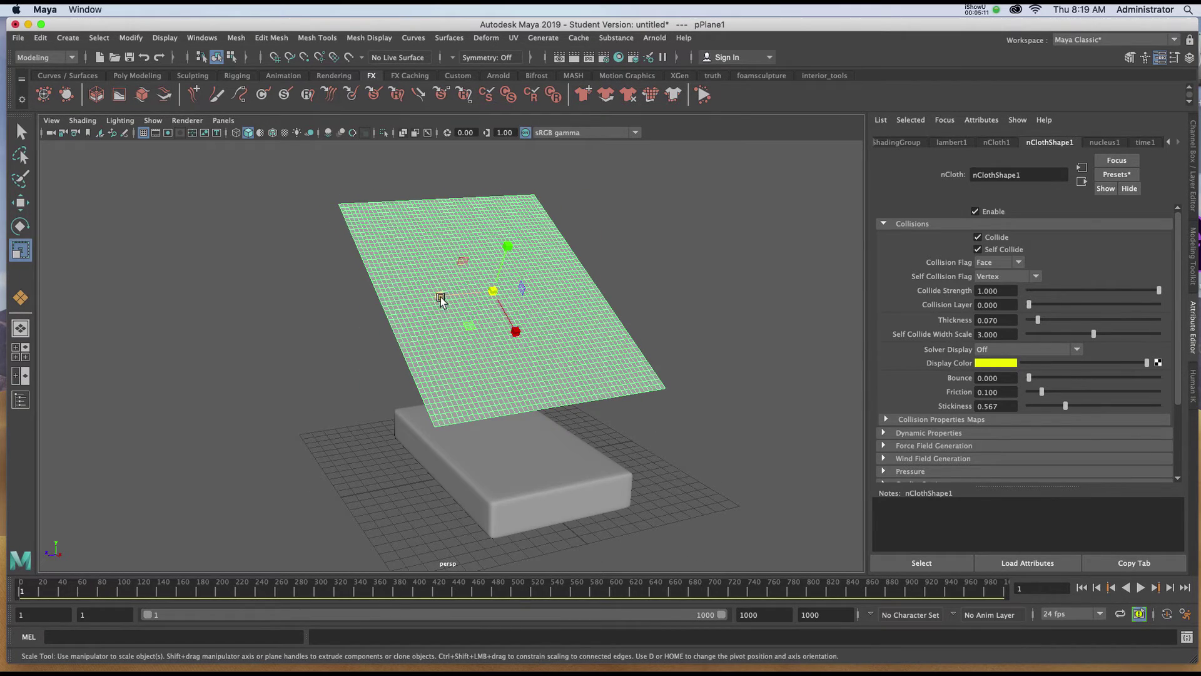
left_click_drag(510, 333, 573, 371, "alt")
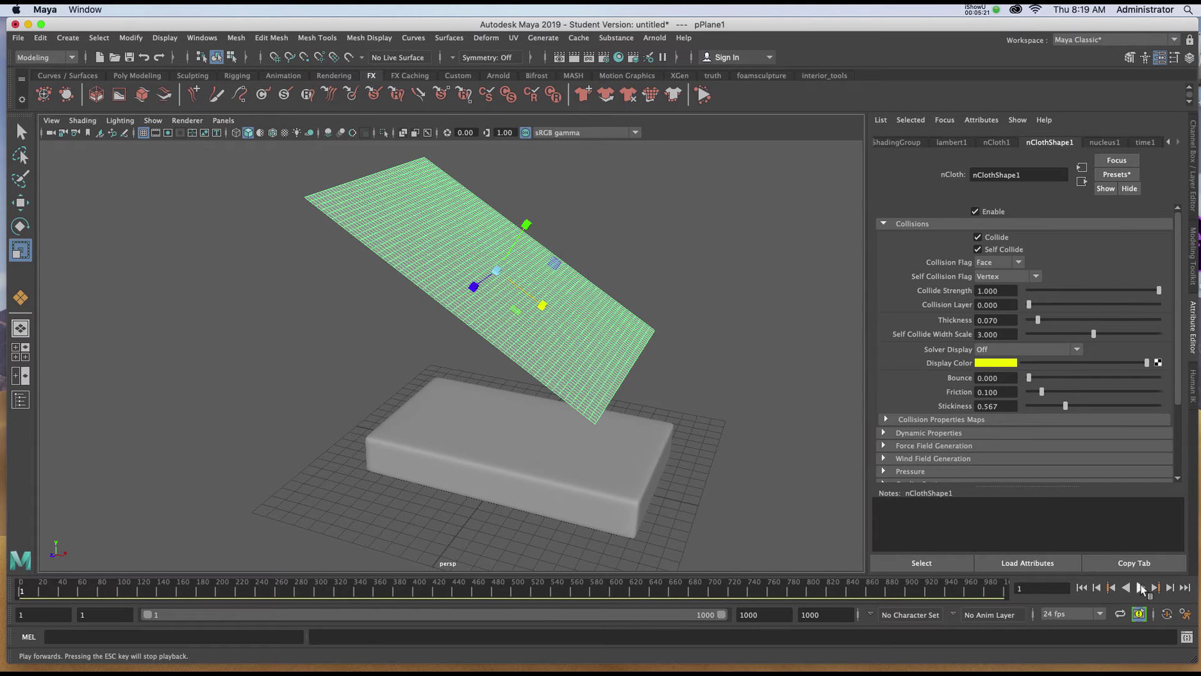
left_click(1141, 588)
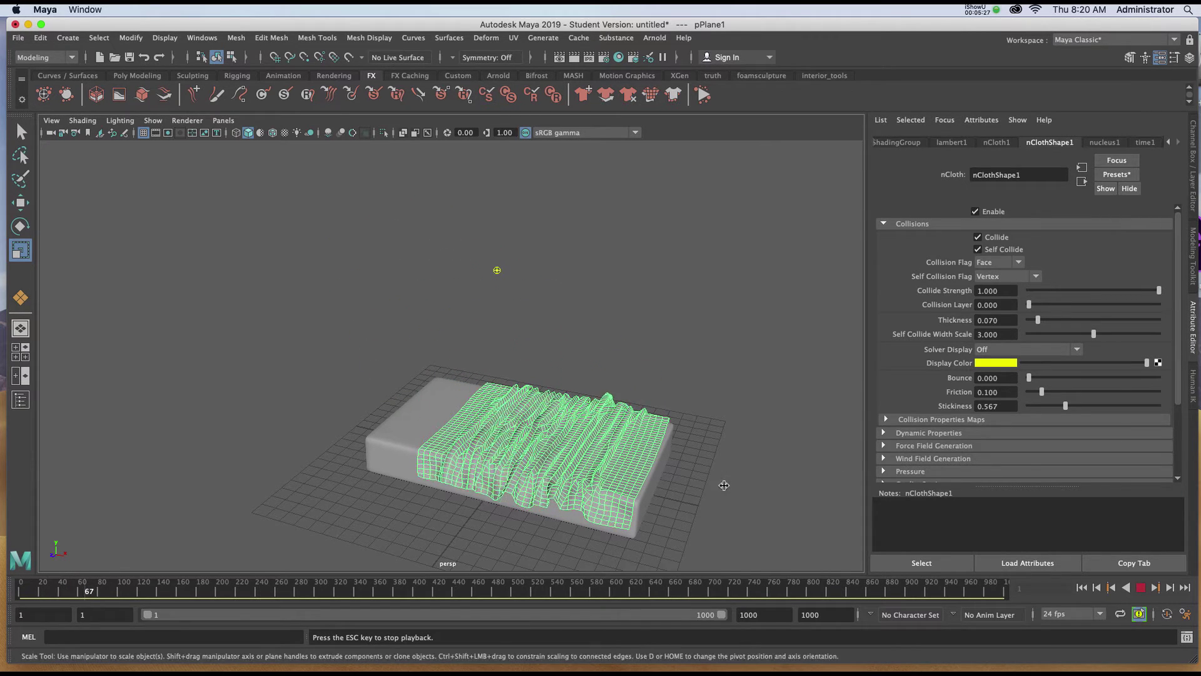
left_click_drag(727, 485, 450, 494, "alt")
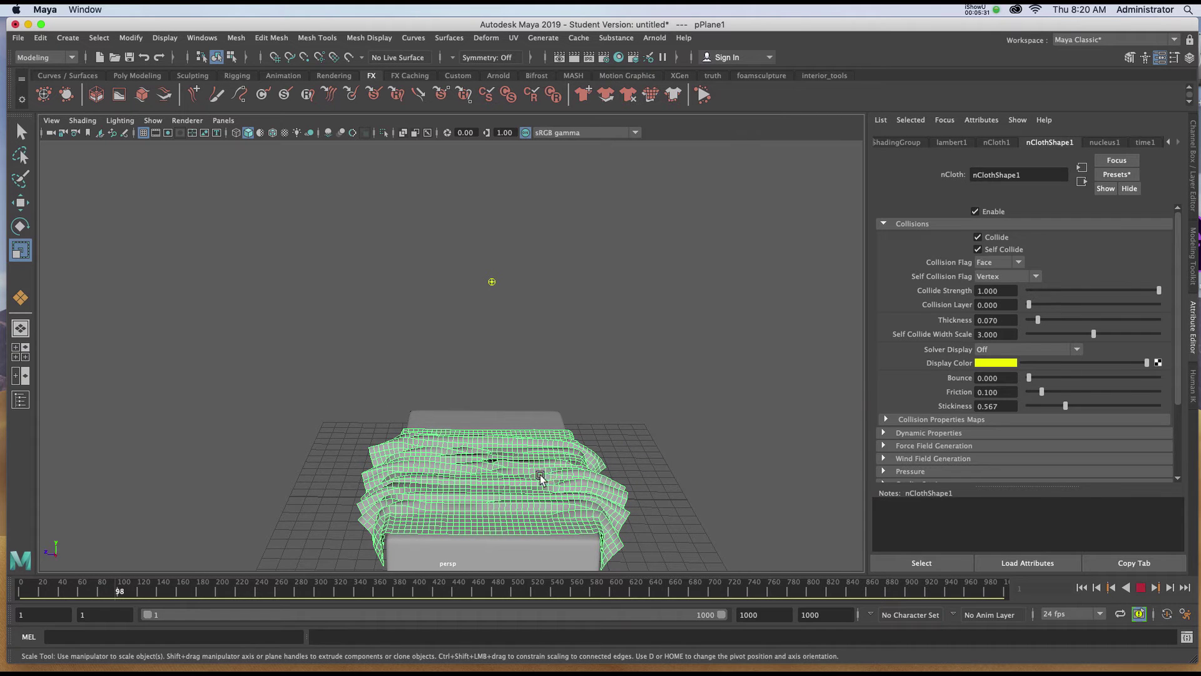
left_click_drag(539, 480, 706, 494, "alt")
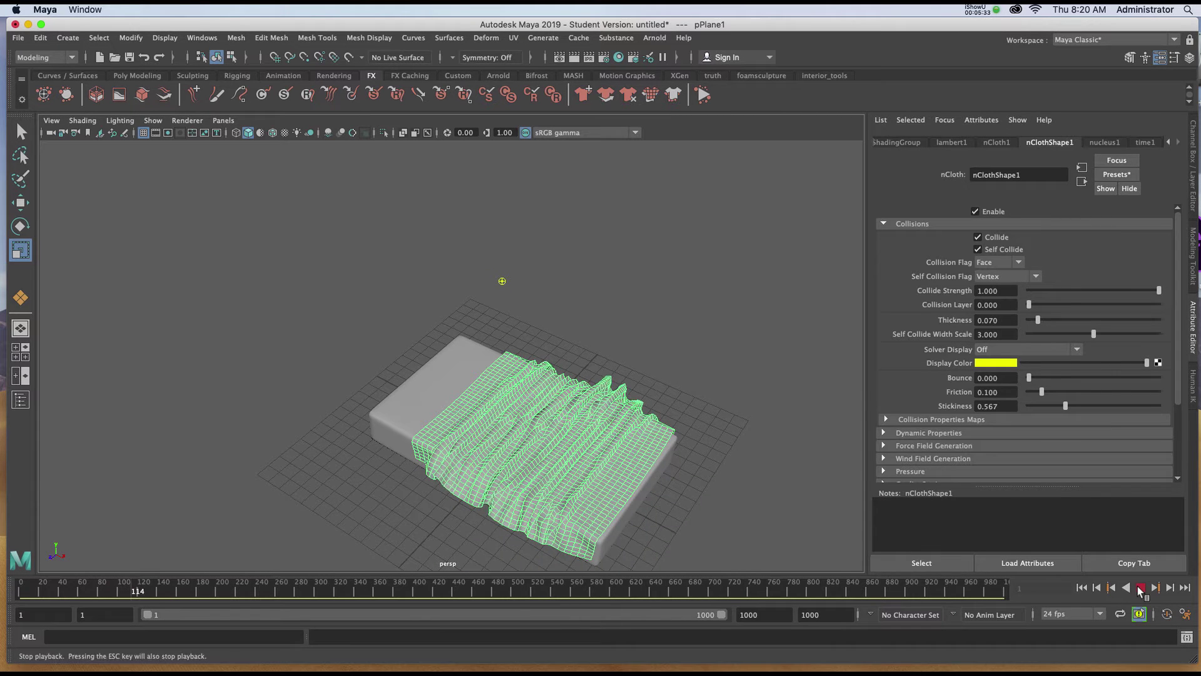
left_click(1137, 588)
left_click(1081, 587)
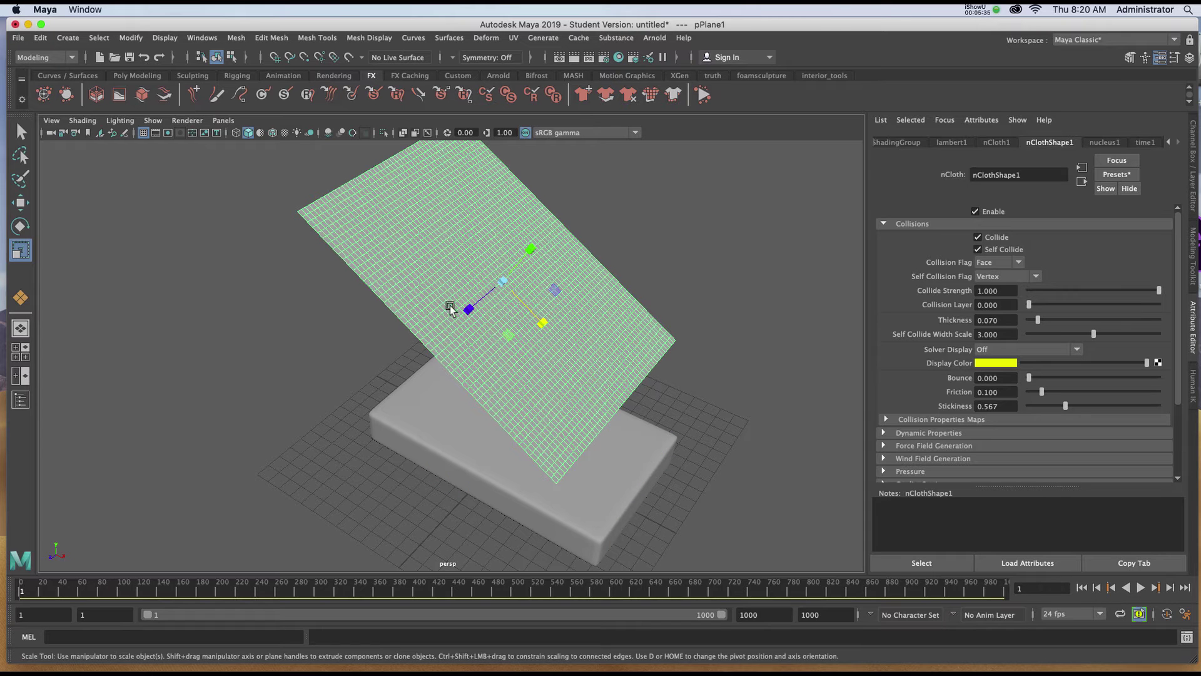
left_click_drag(468, 310, 460, 317)
left_click_drag(543, 326, 546, 330)
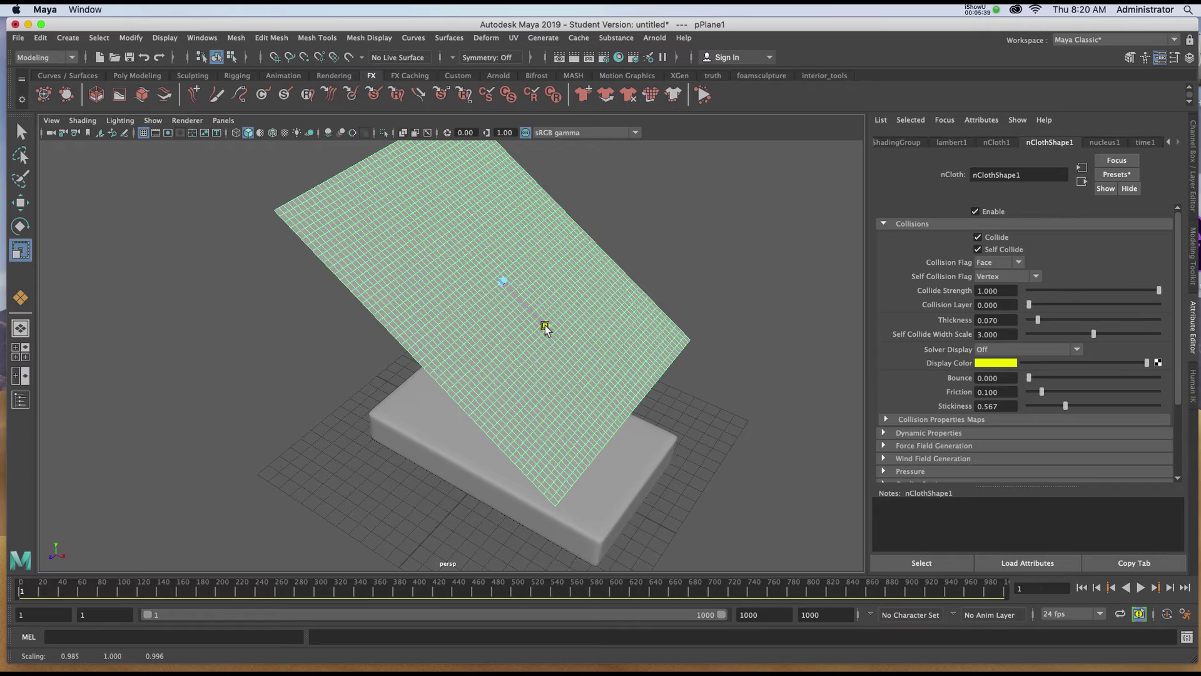
Replay the cloth simulation, then stop and rewind to frame 1.
key("alt+v")
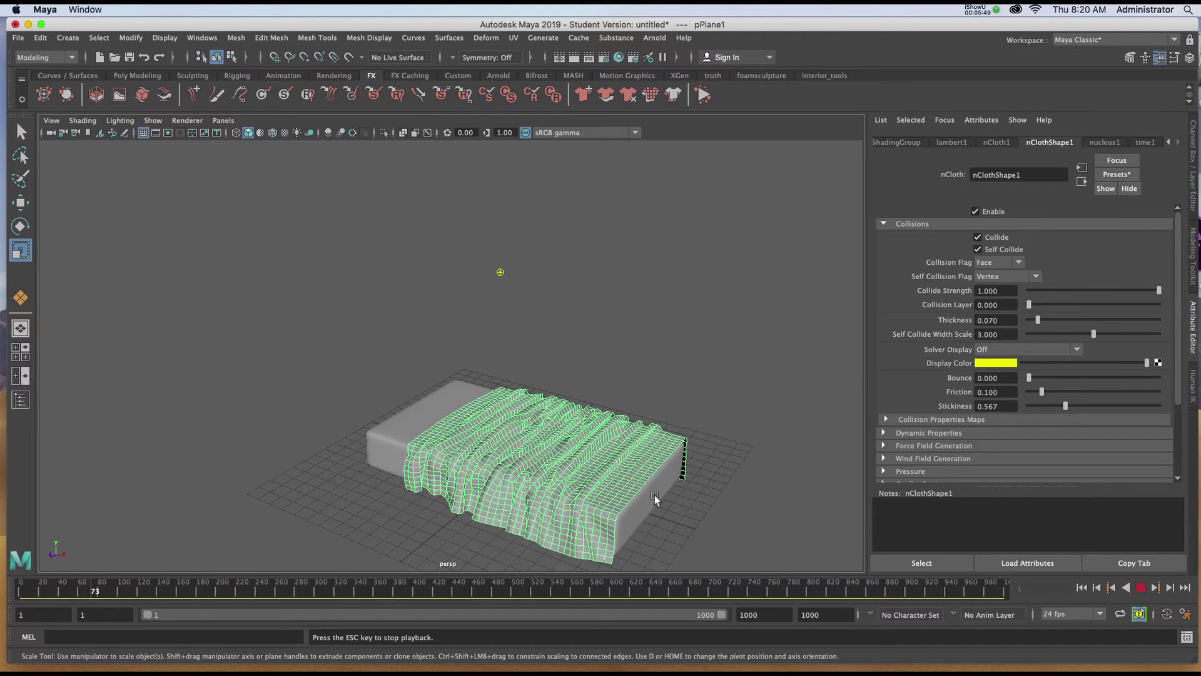
left_click(1081, 588)
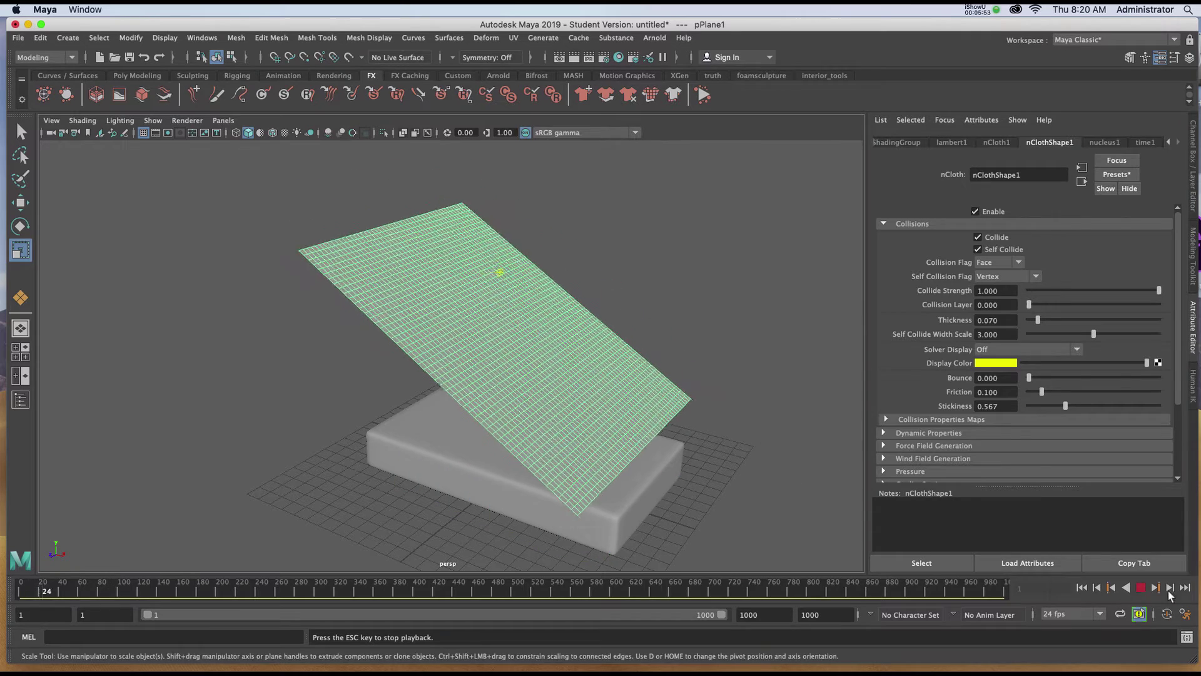
left_click(1141, 588)
left_click(1081, 587)
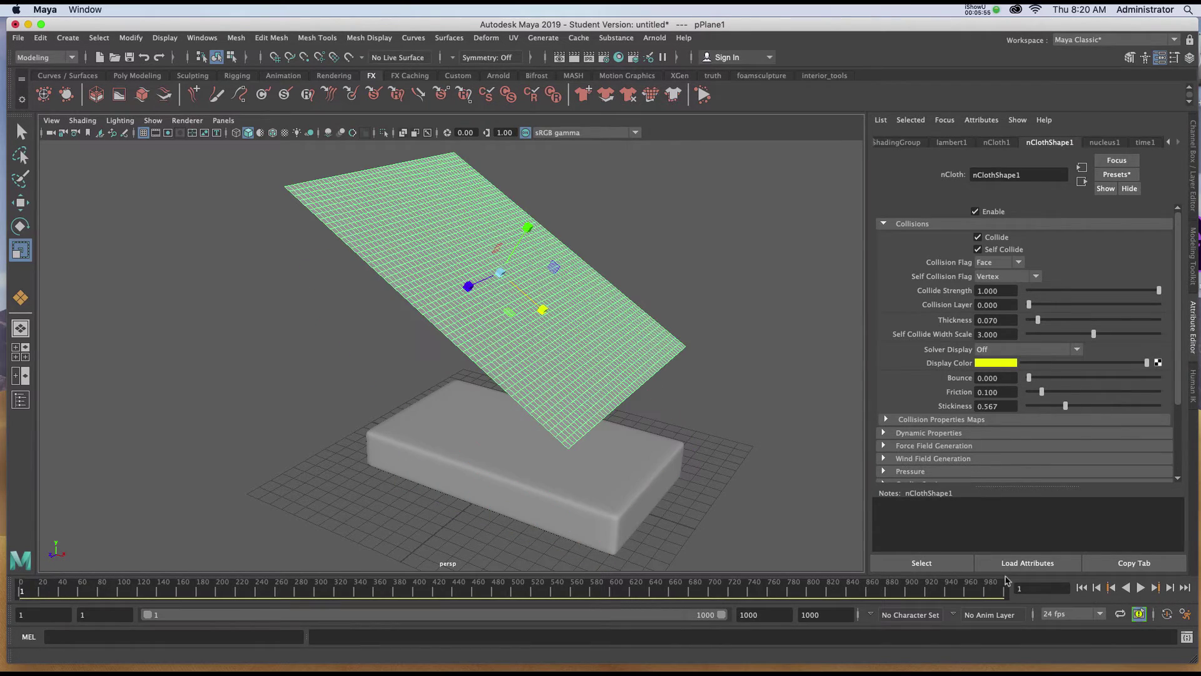
Shift the cloth plane right along X and rerun the drape, inspecting the folds.
key("w")
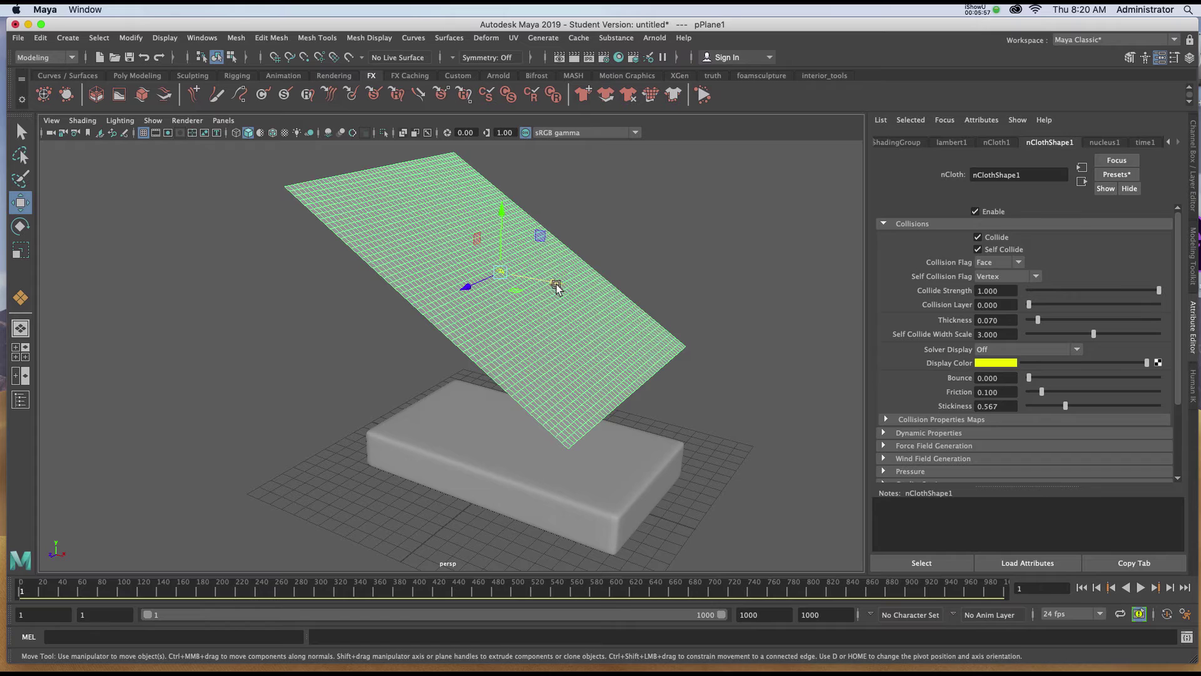
left_click_drag(557, 286, 596, 323)
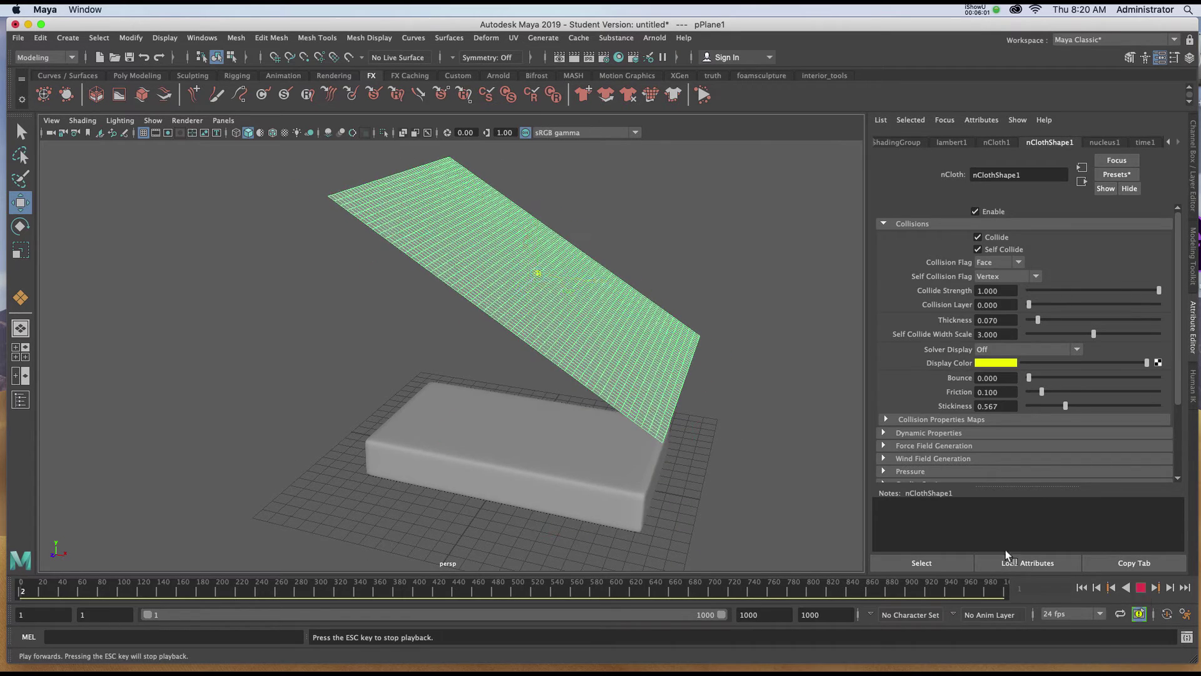
left_click(1140, 587)
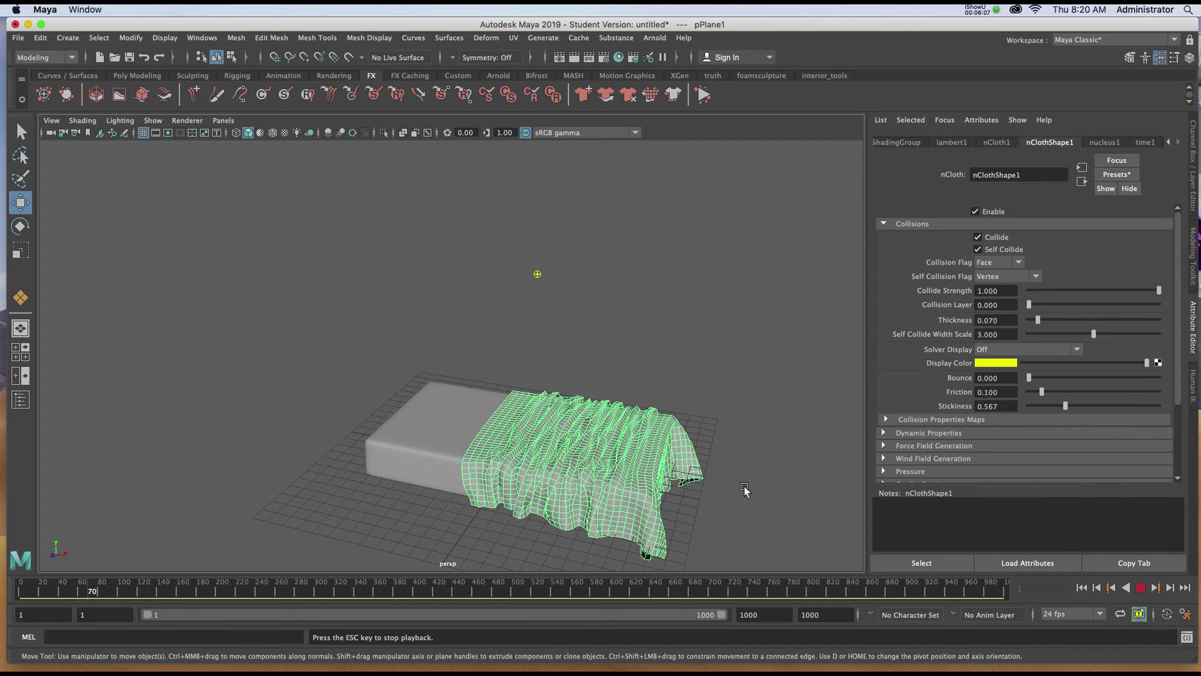
left_click_drag(743, 489, 644, 473, "alt")
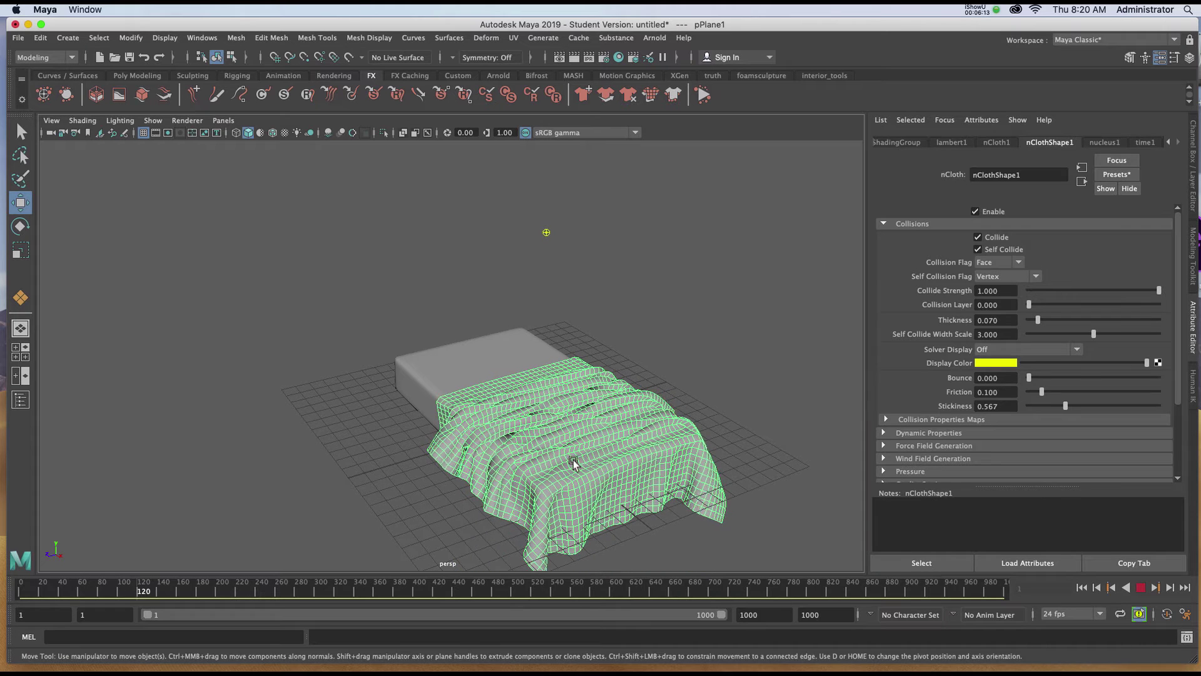
left_click_drag(574, 462, 612, 451, "alt")
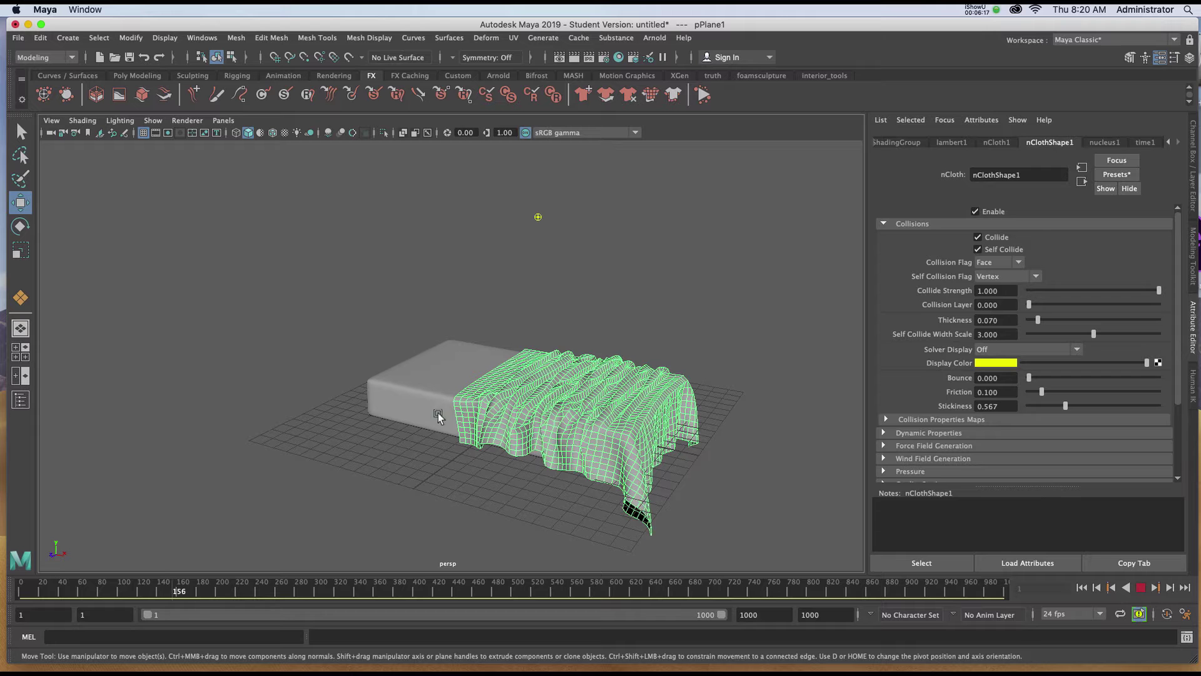
left_click_drag(511, 449, 492, 455, "alt")
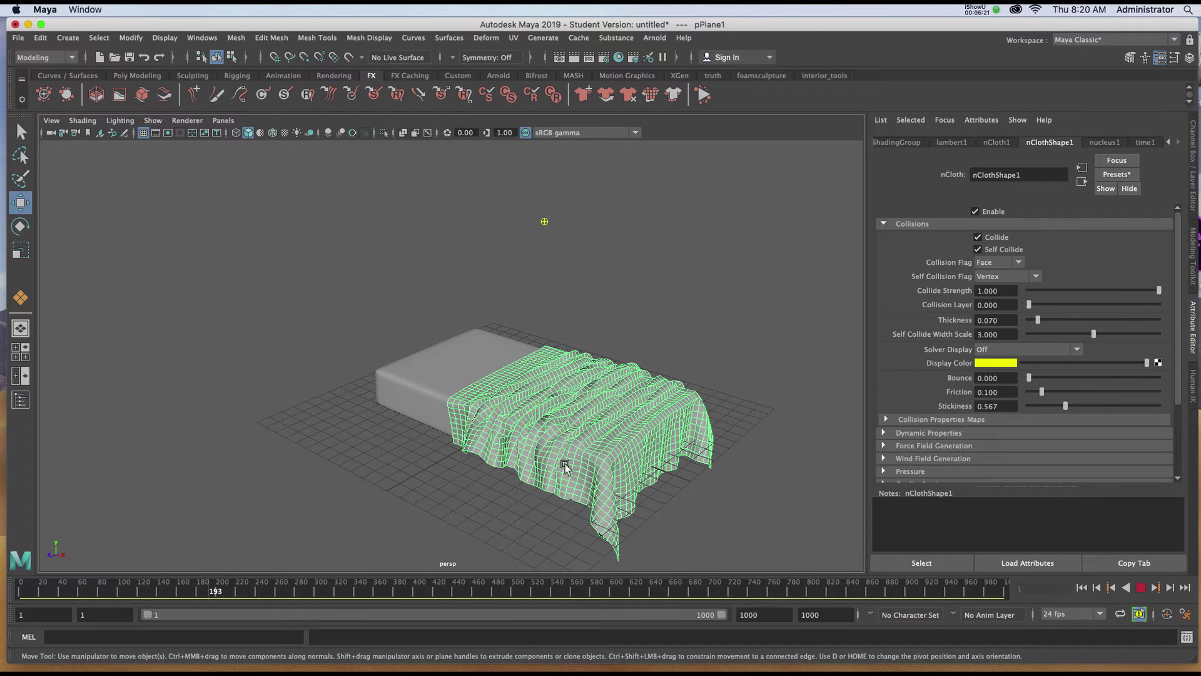
left_click_drag(565, 466, 481, 421, "alt")
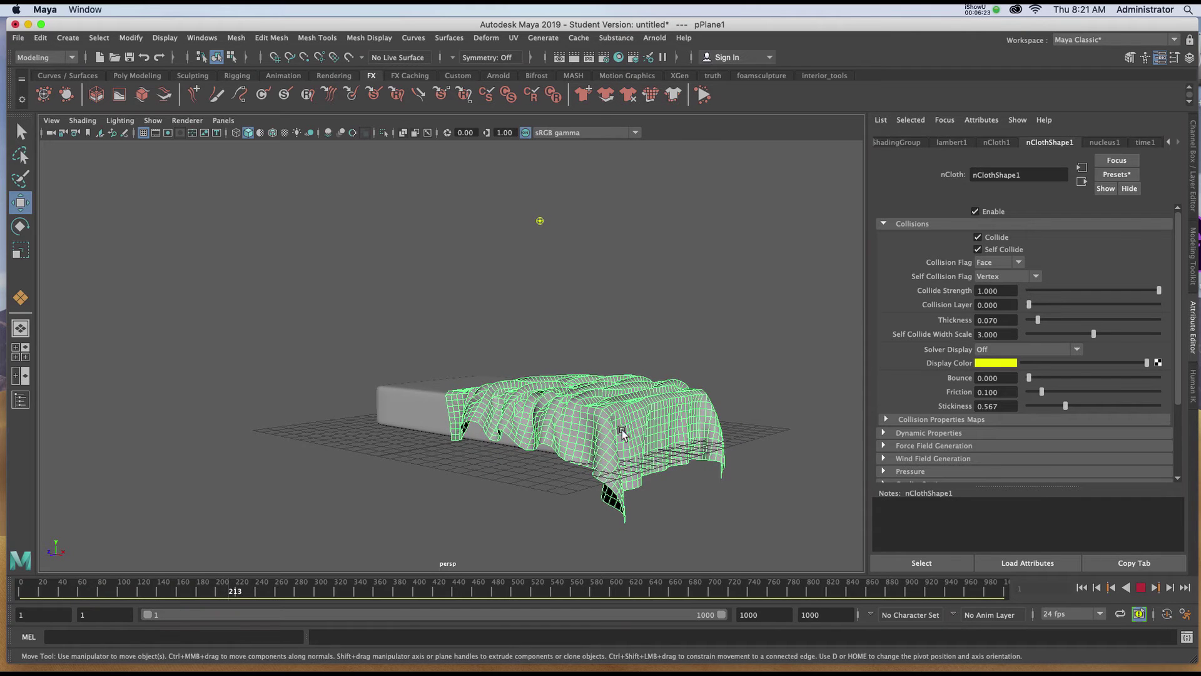
left_click_drag(607, 432, 550, 446, "alt")
Stop and rewind the simulation, then maximize the top view.
left_click_drag(585, 513, 646, 527, "alt")
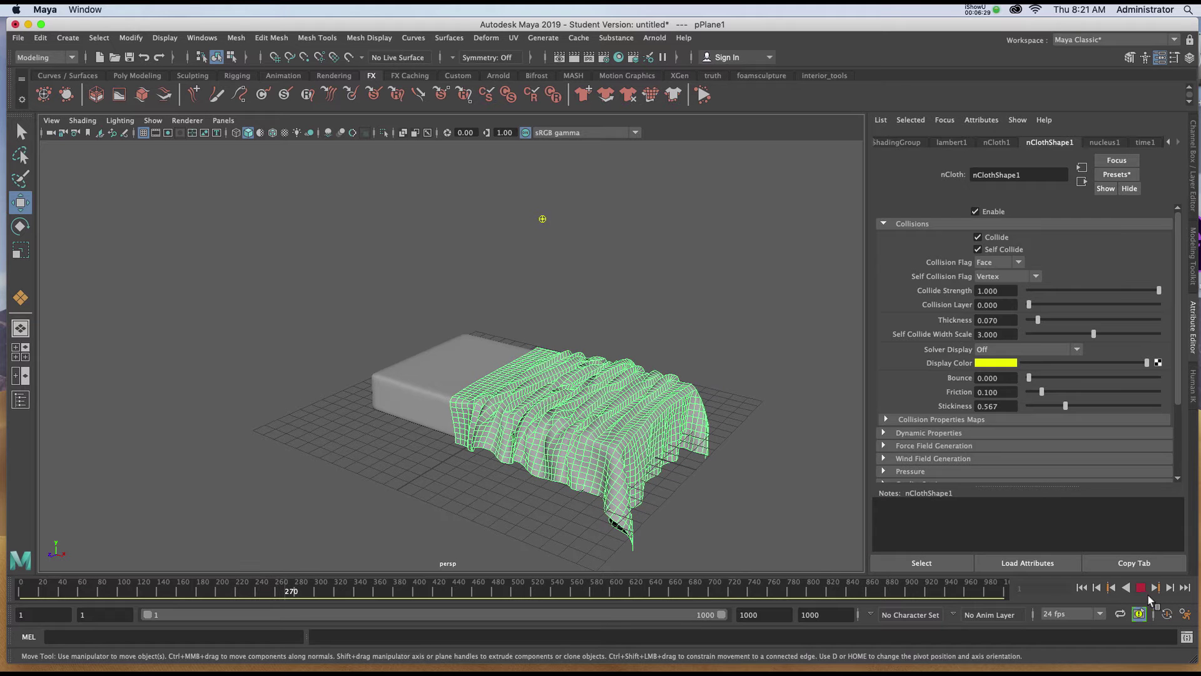
left_click(1140, 587)
left_click(1082, 588)
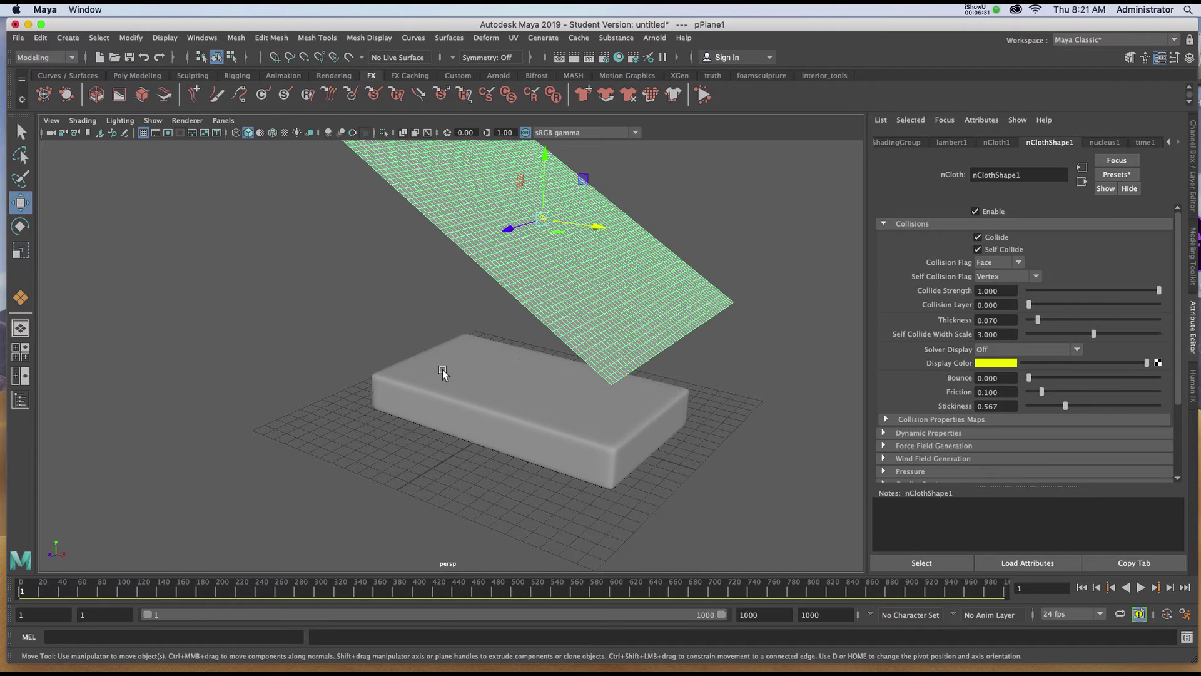
key("space")
key("space")
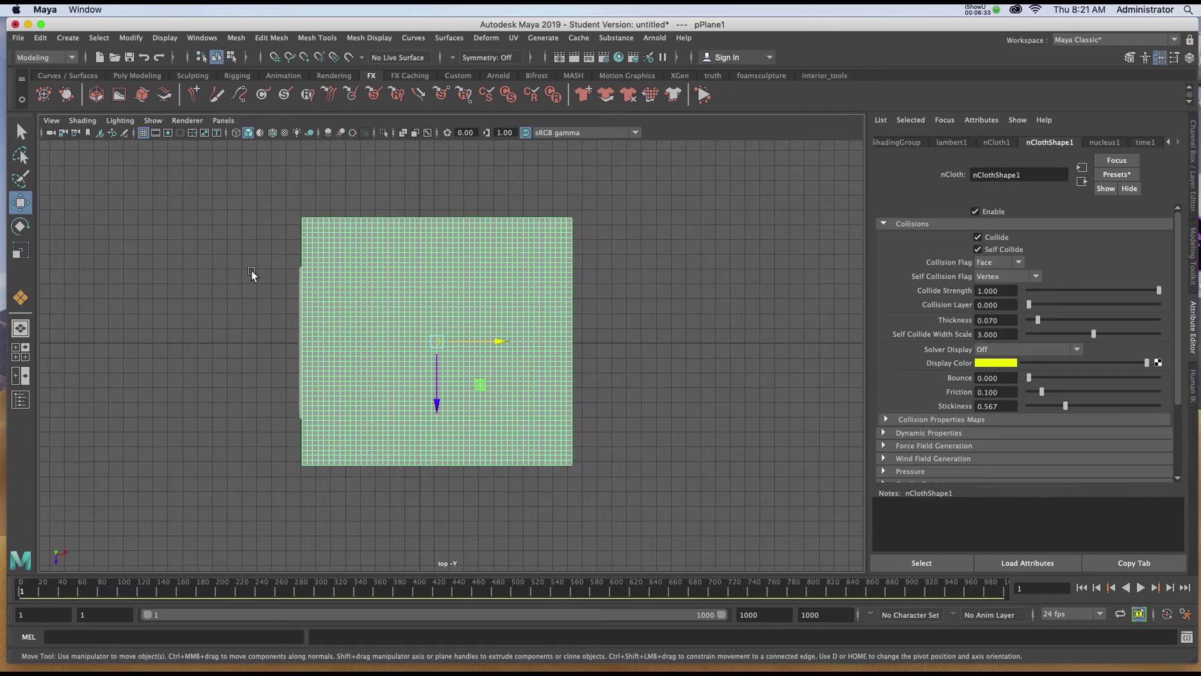
scroll(291, 321, "down", 2)
key("space")
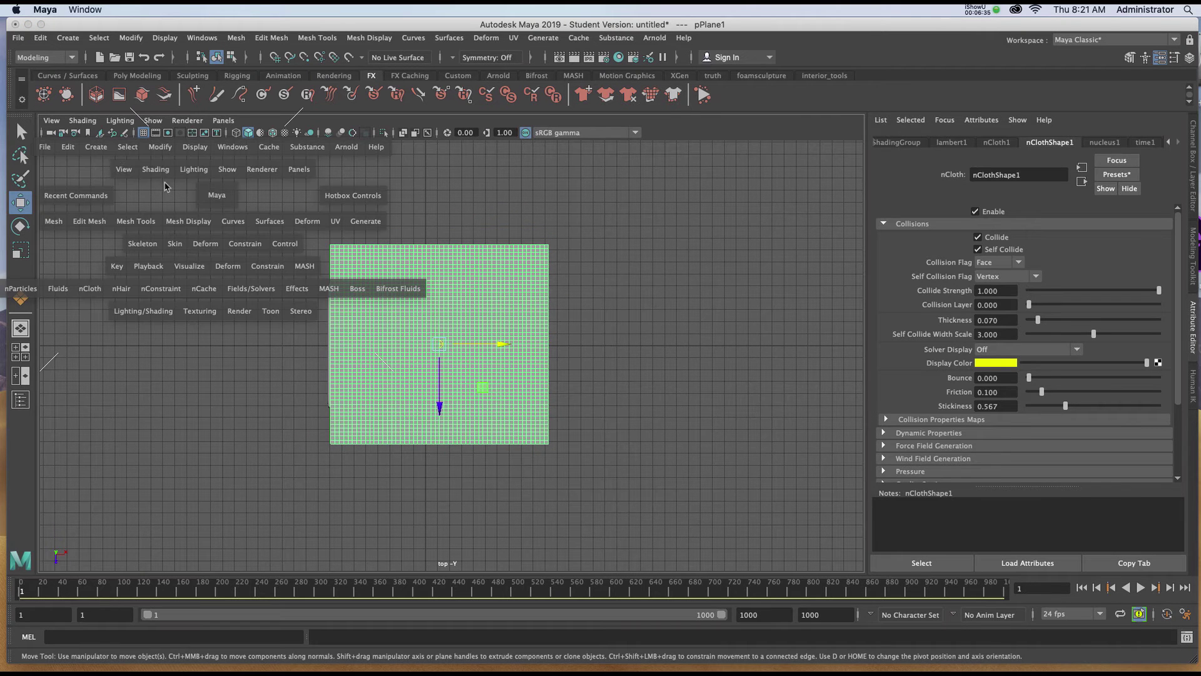
Draw a large polygon plane around the mattress footprint in the top view.
left_click(93, 153)
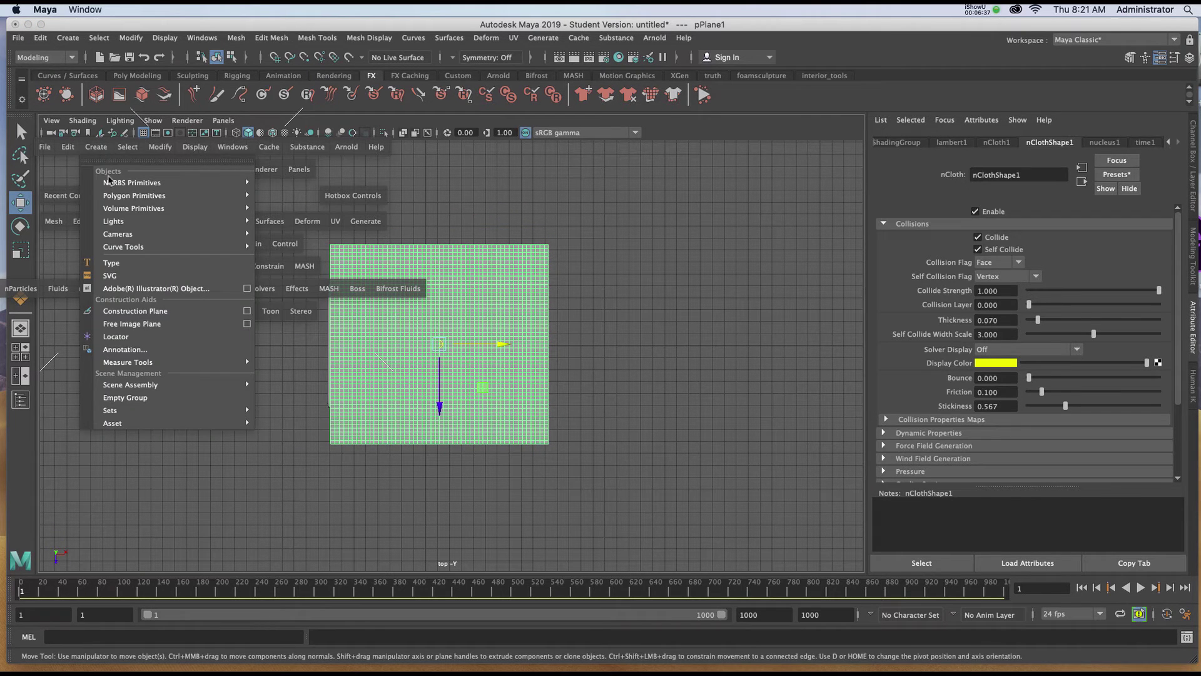
mouse_move(238, 196)
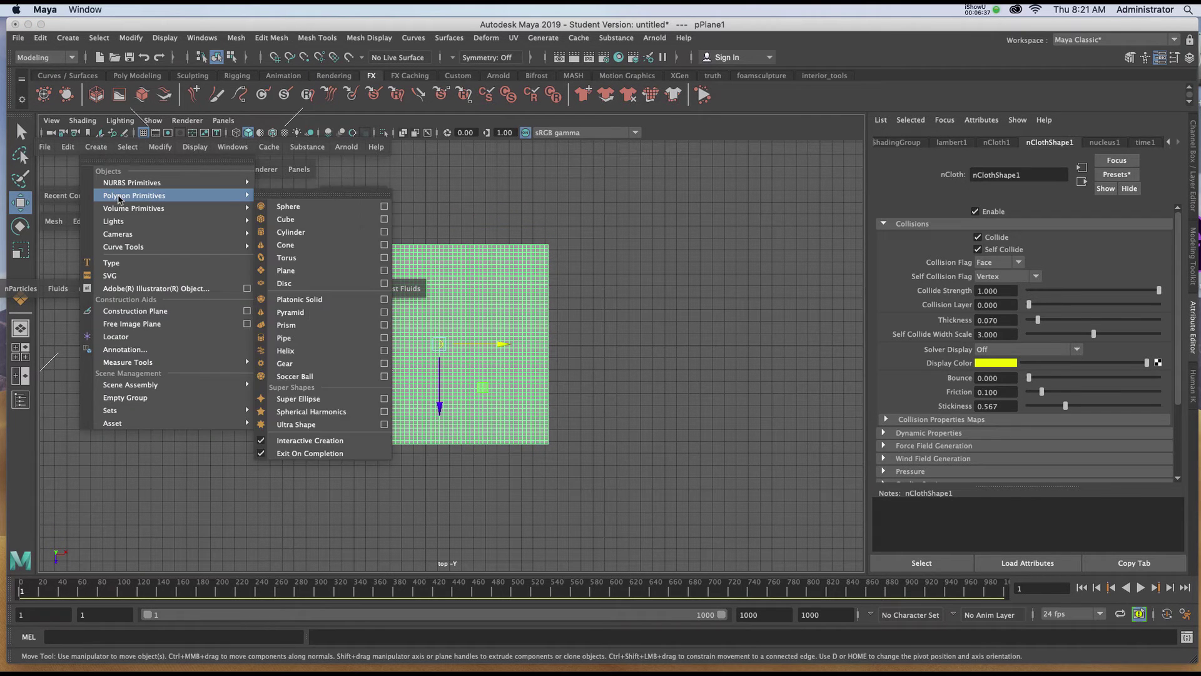
left_click(298, 272)
left_click_drag(249, 180, 704, 512)
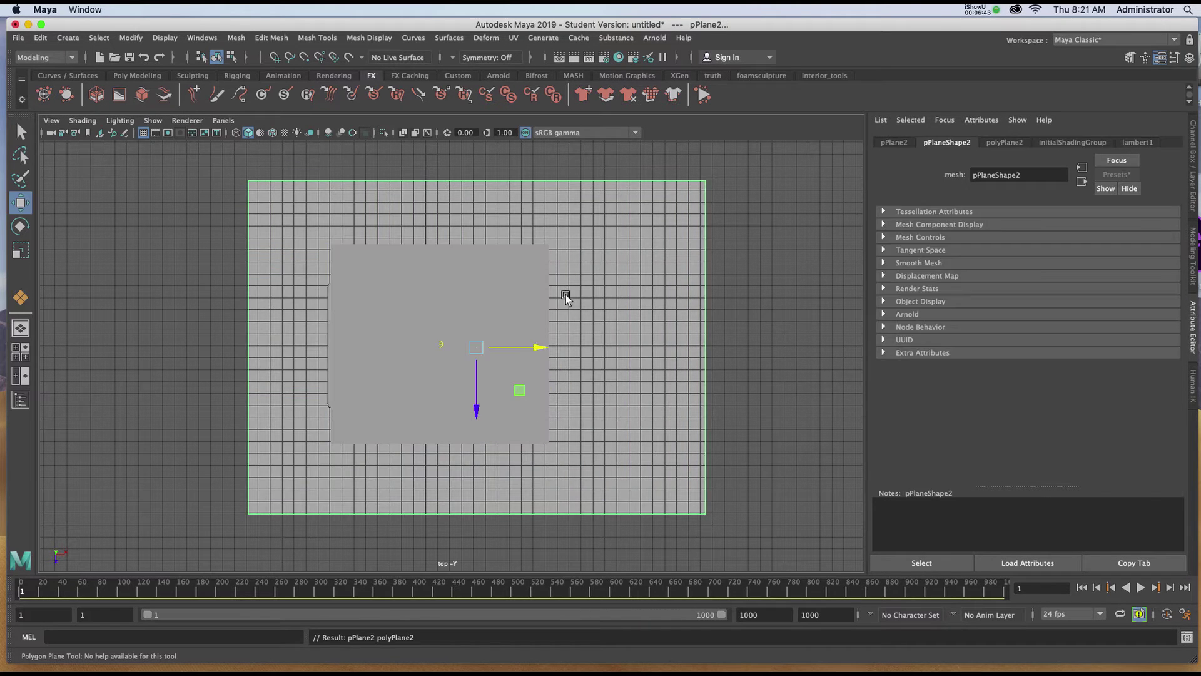
Back in perspective, stretch the floor plane pPlane2 to 1.473 along Z.
key("space")
key("space")
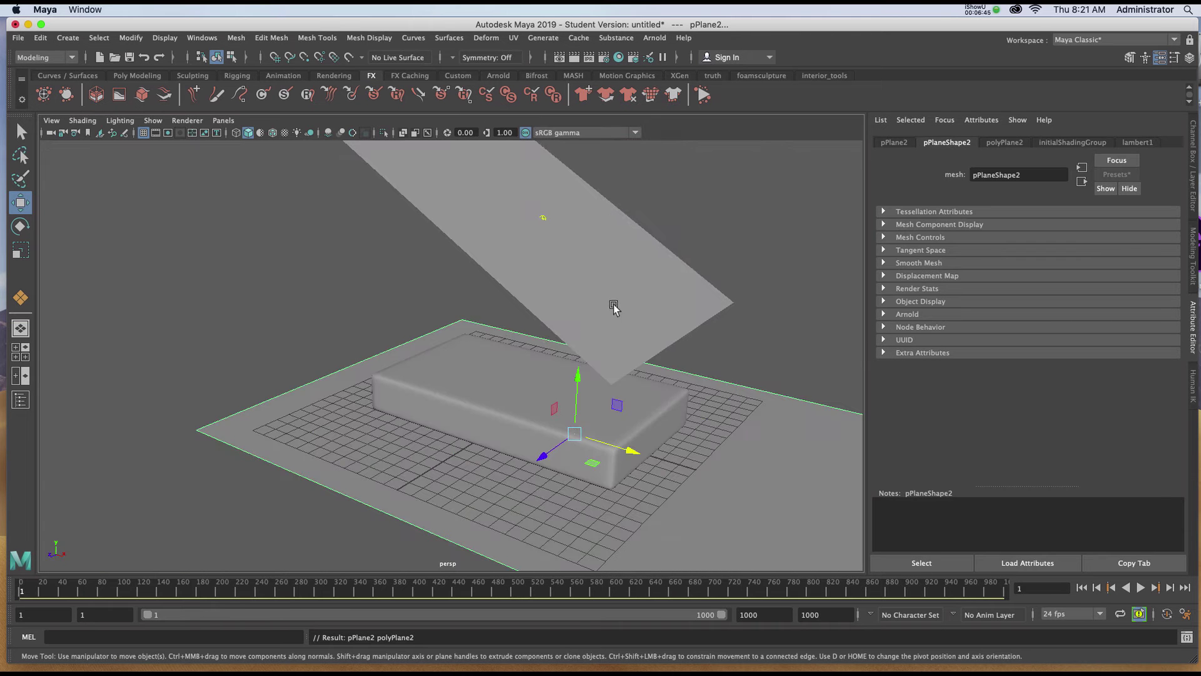
left_click_drag(652, 470, 614, 432, "alt")
key("r")
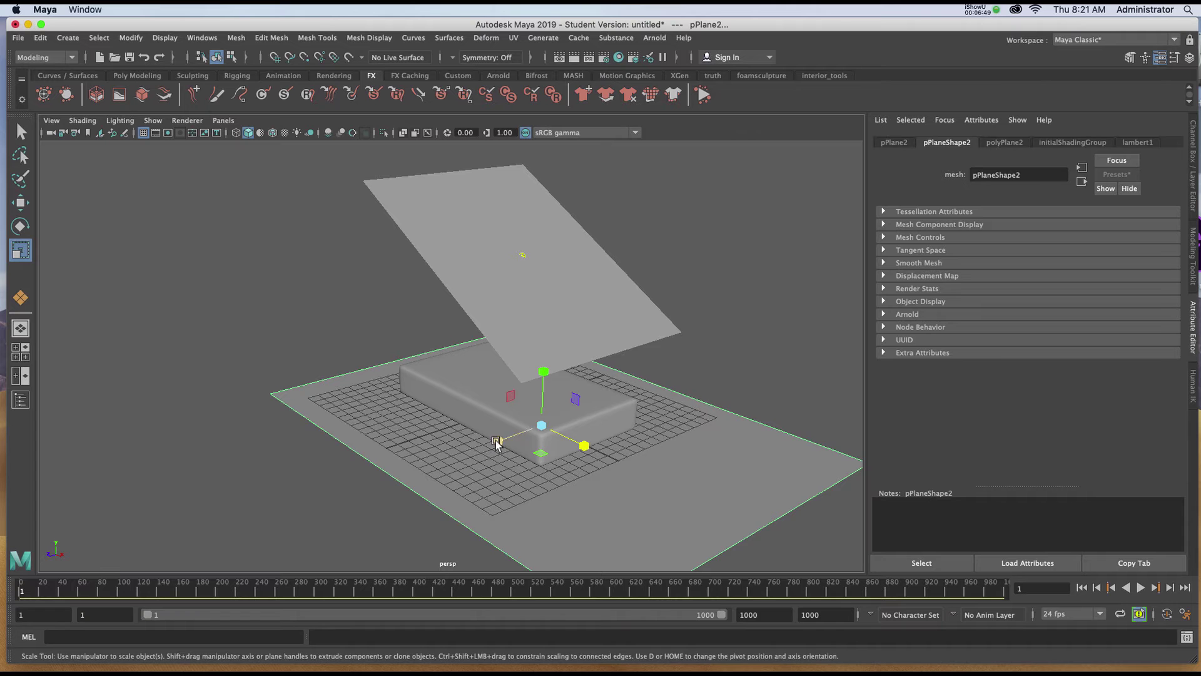
left_click_drag(498, 442, 473, 457)
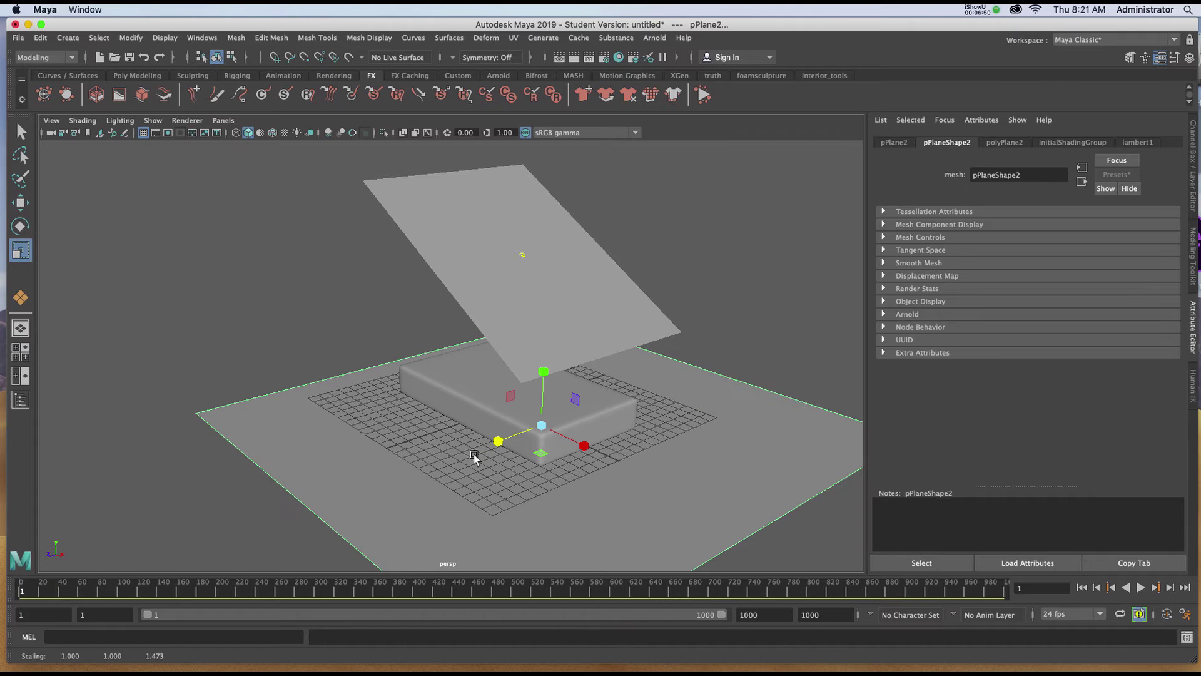
Make the floor a passive collider (nRigidShape2), test the drape, rewind, and select the cloth.
left_click(607, 97)
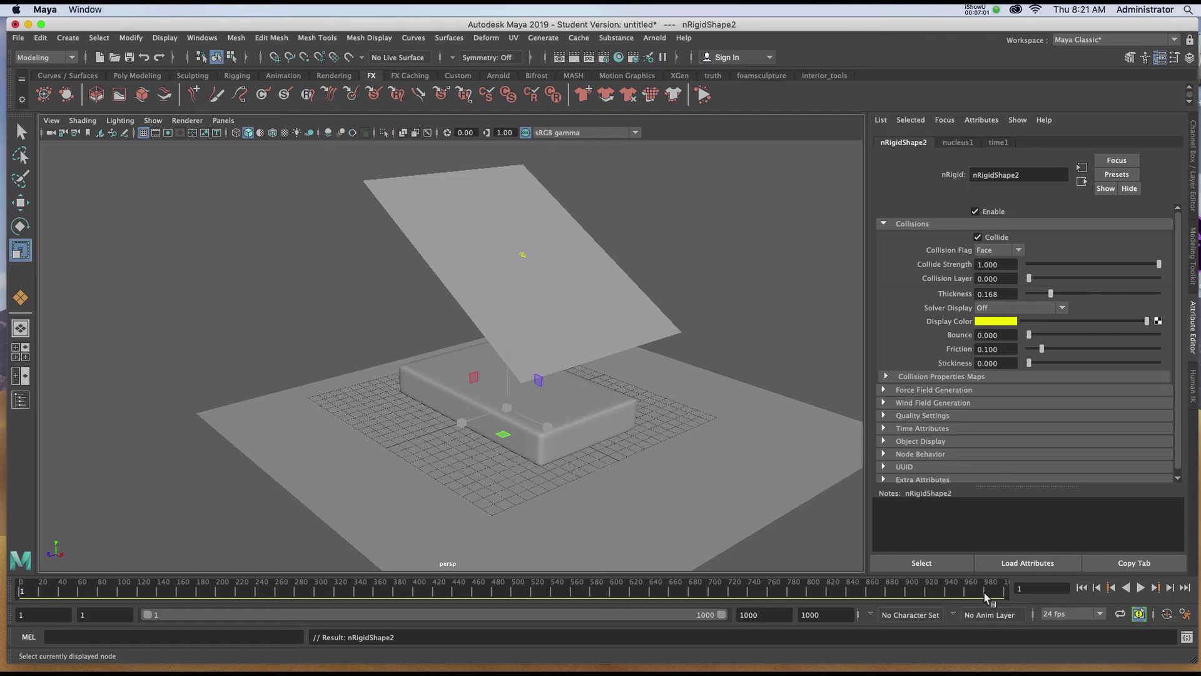
left_click(1141, 588)
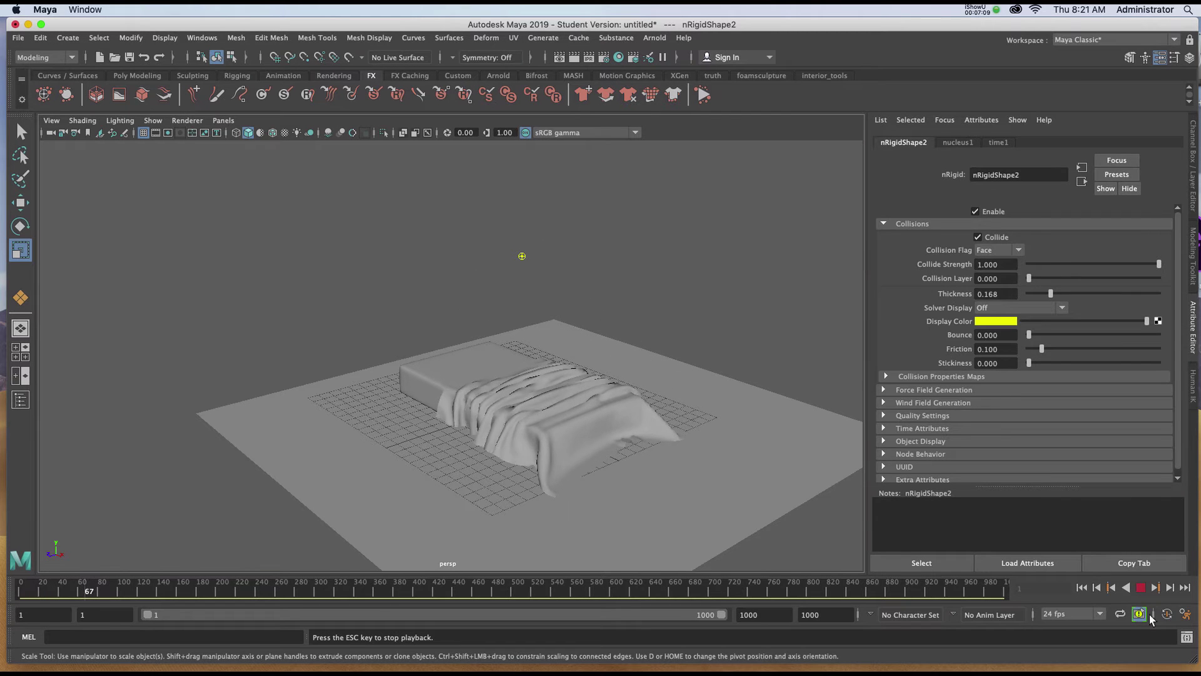
left_click(1140, 588)
left_click_drag(679, 459, 638, 388, "alt")
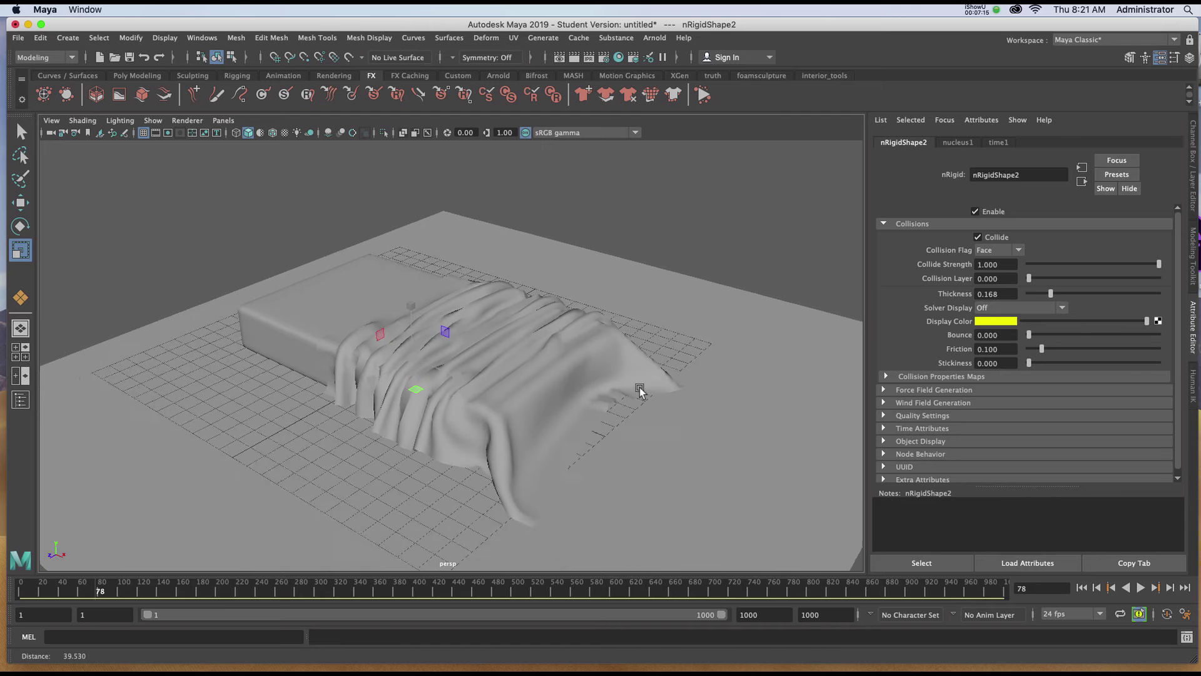
left_click(1081, 588)
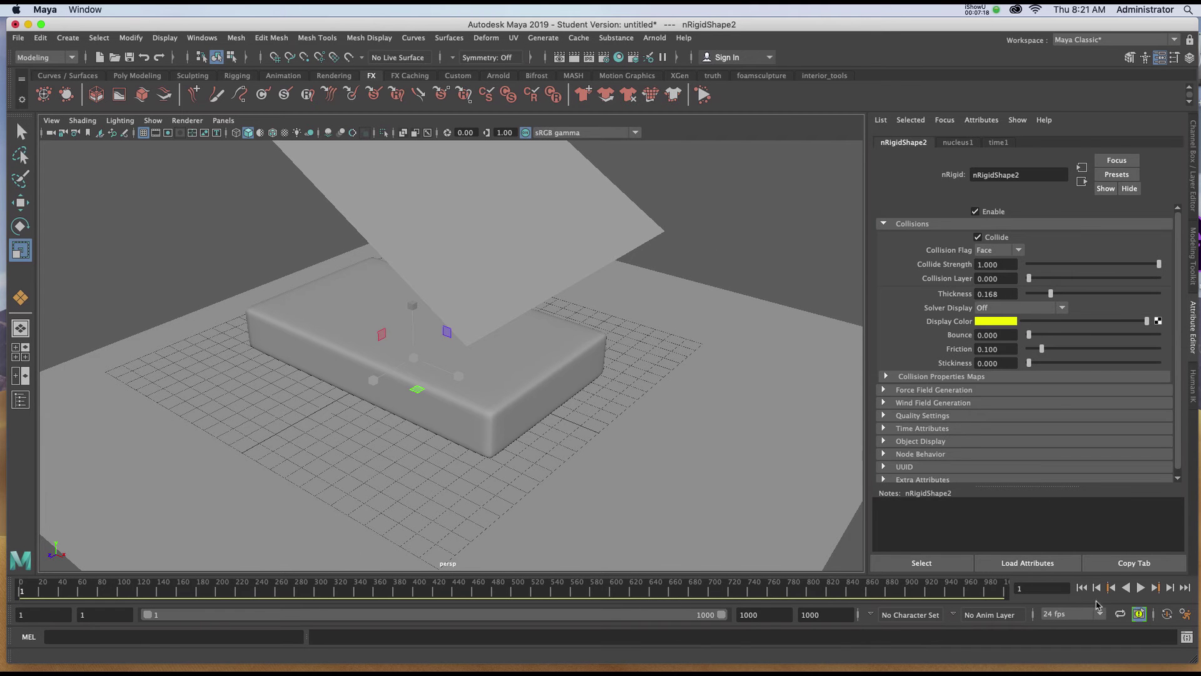
left_click(600, 258)
left_click_drag(607, 242, 619, 319, "alt")
Give the cloth an aiStandardSurface with an image File texture on Base Color, then play.
right_click_drag(543, 249, 555, 577)
left_click(471, 319)
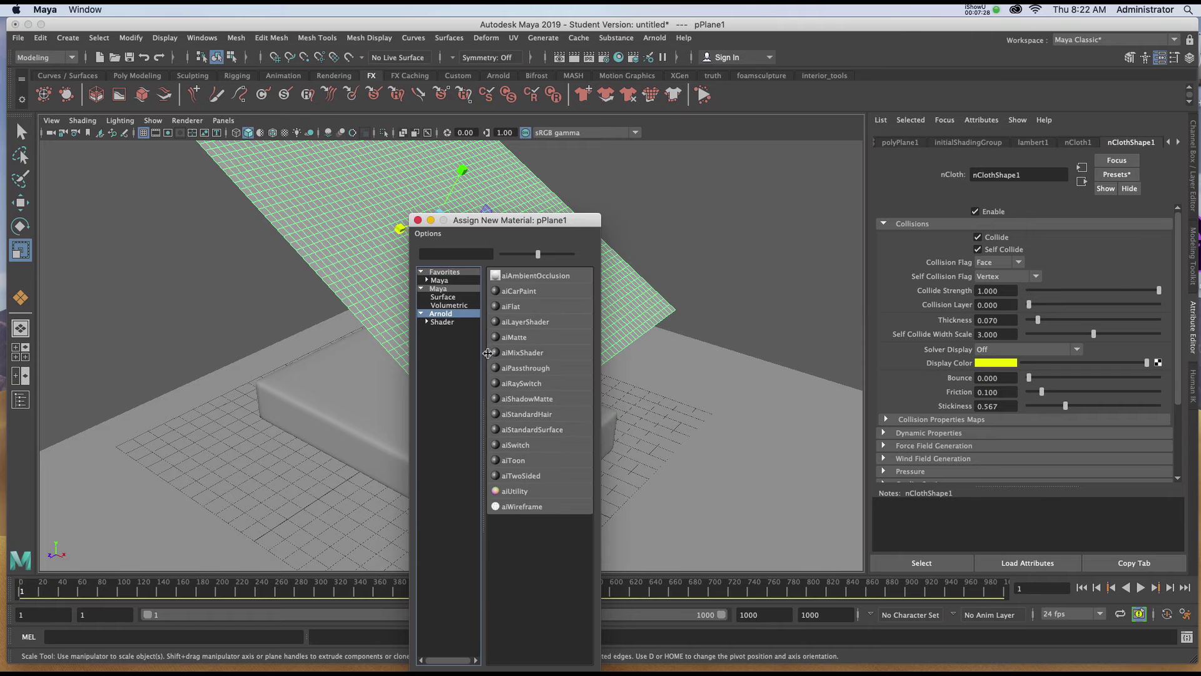
left_click(513, 426)
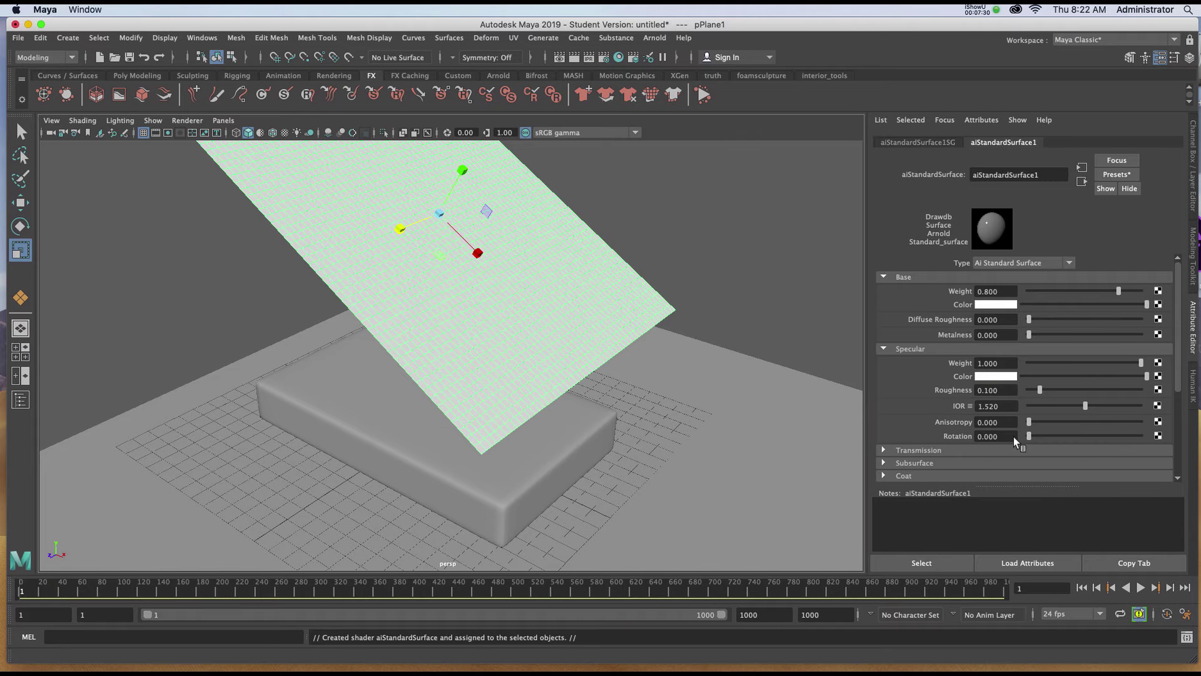
left_click(1158, 305)
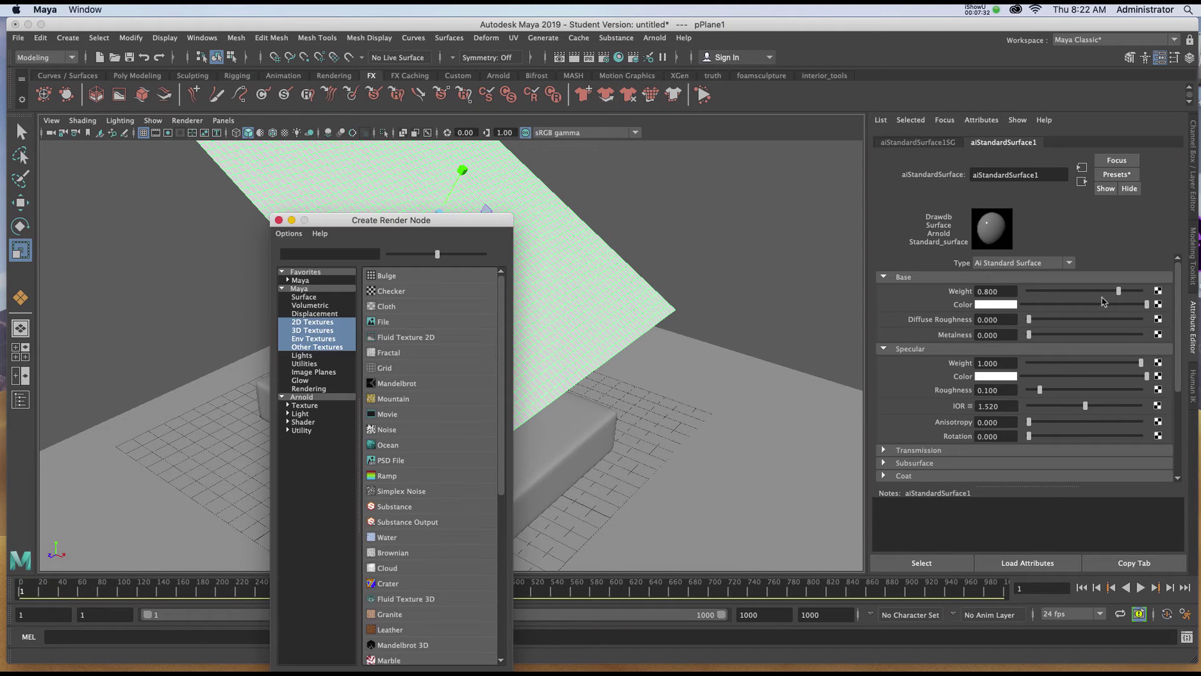
left_click(382, 322)
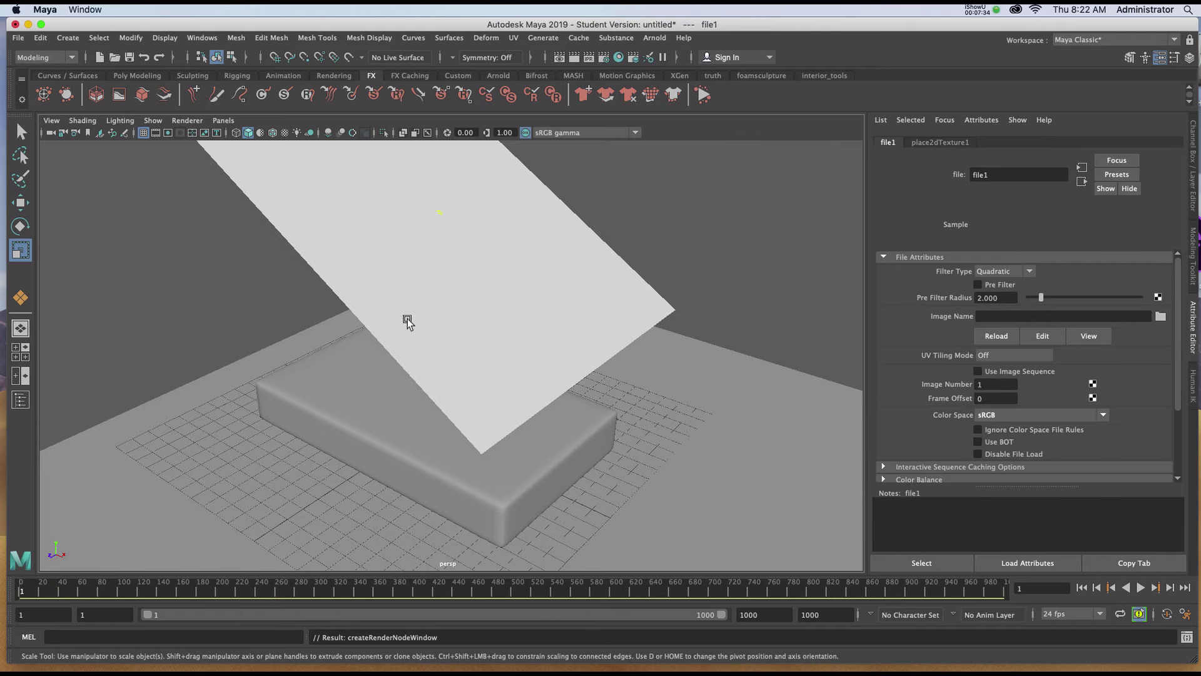
left_click(1160, 316)
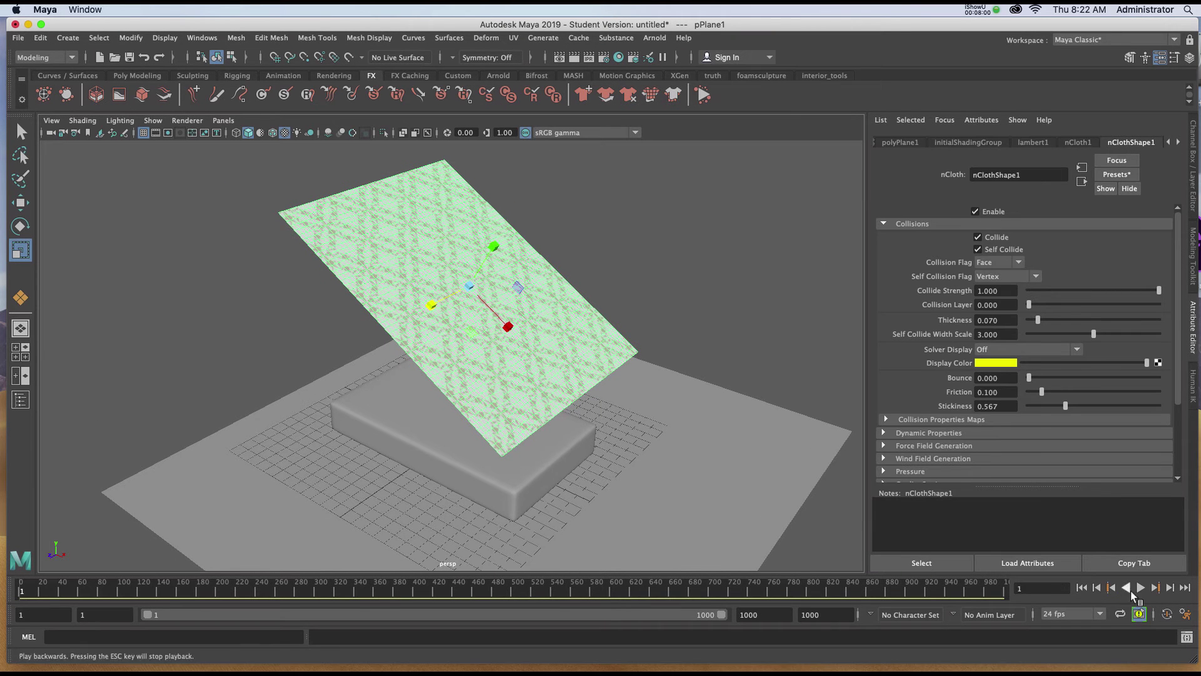
left_click(1139, 588)
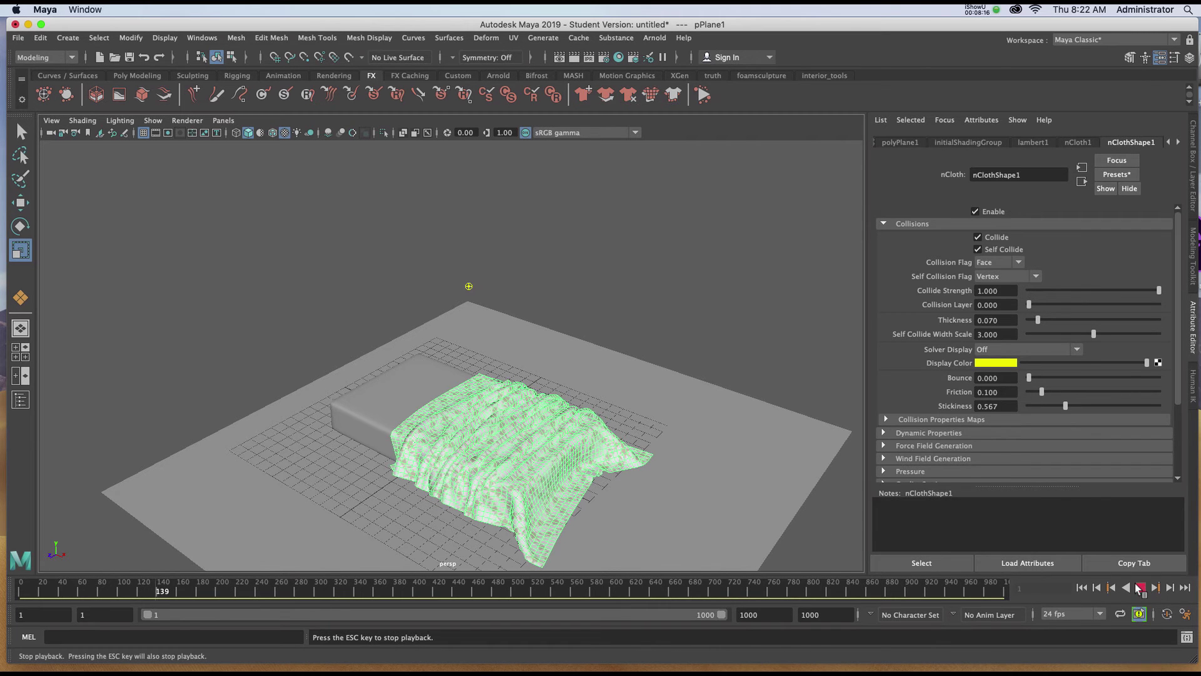
Stop playback at frame 141 and move in closer on the settled textured sheet.
left_click(1140, 587)
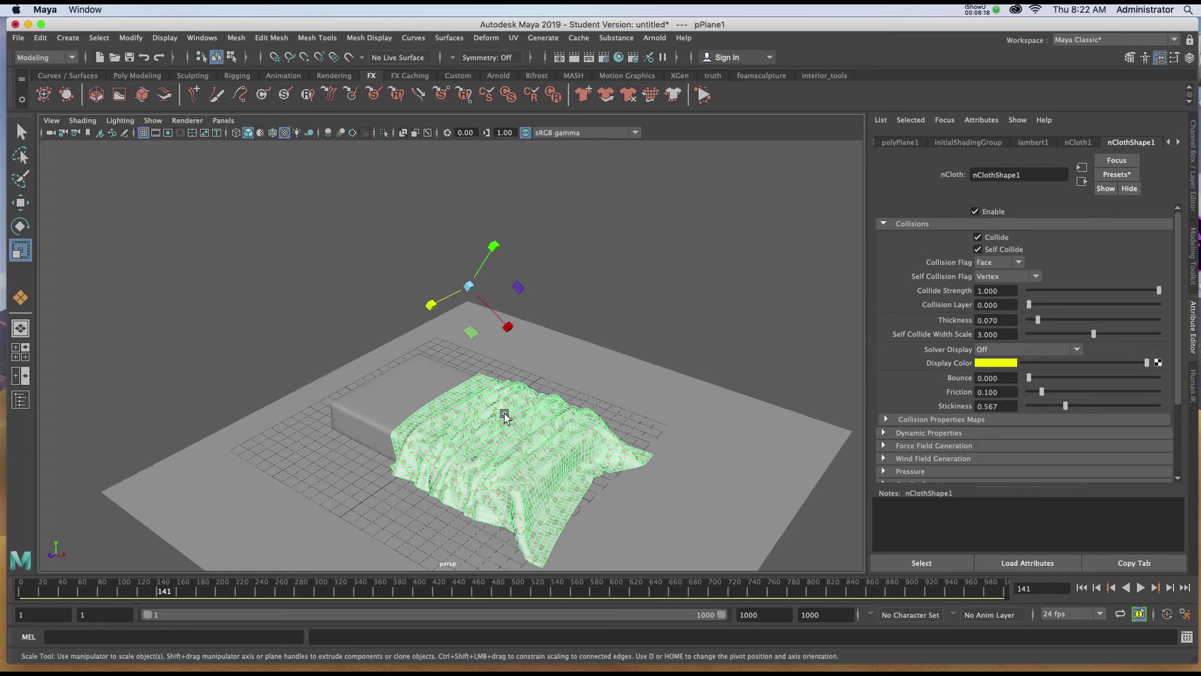
left_click_drag(504, 417, 554, 356, "alt")
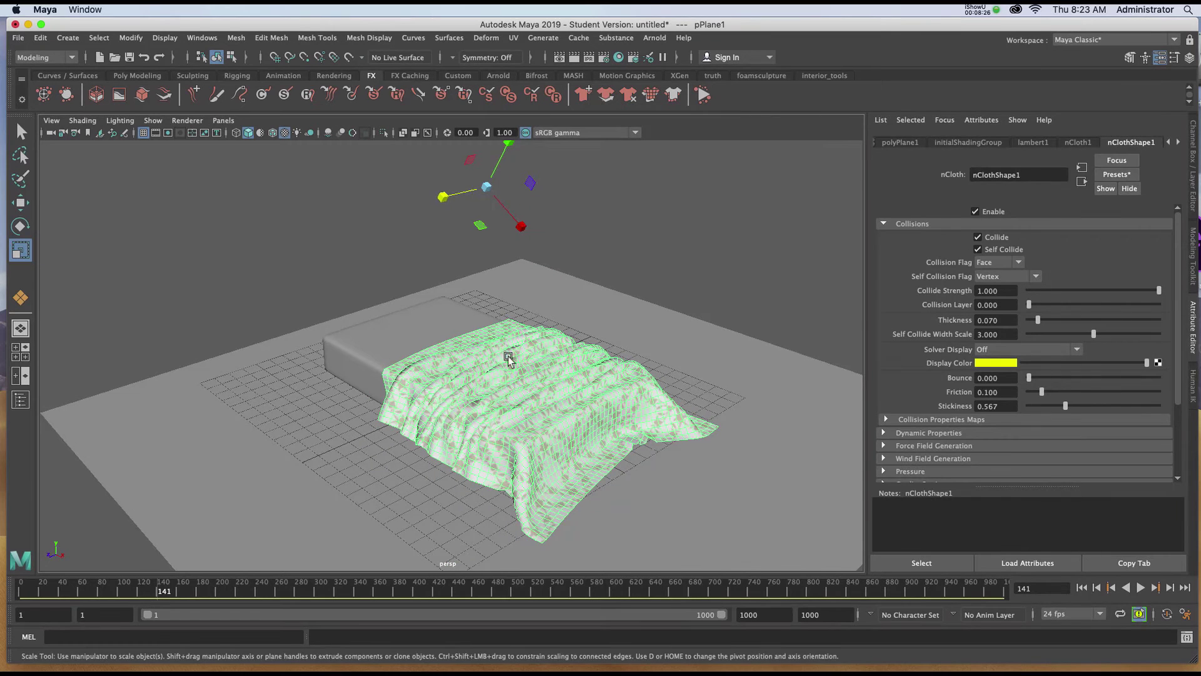
right_click_drag(511, 355, 464, 370, "alt")
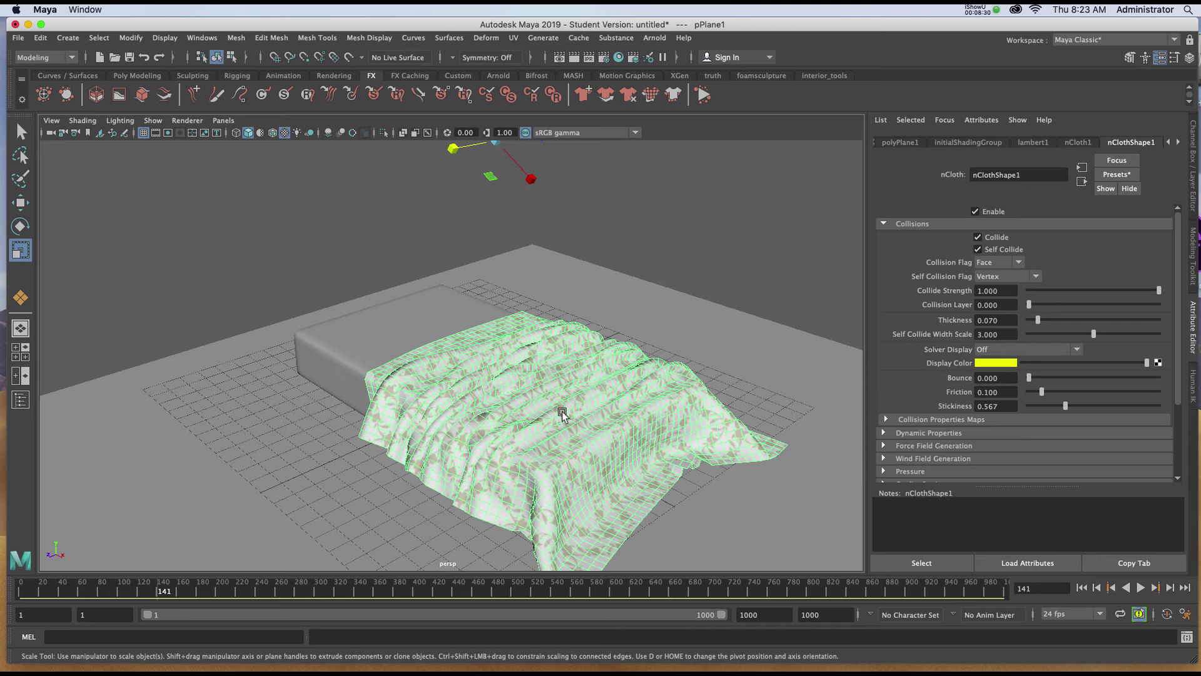
Center the draped cloth's pivot, duplicate it, and move the copy onto the floor.
left_click(818, 77)
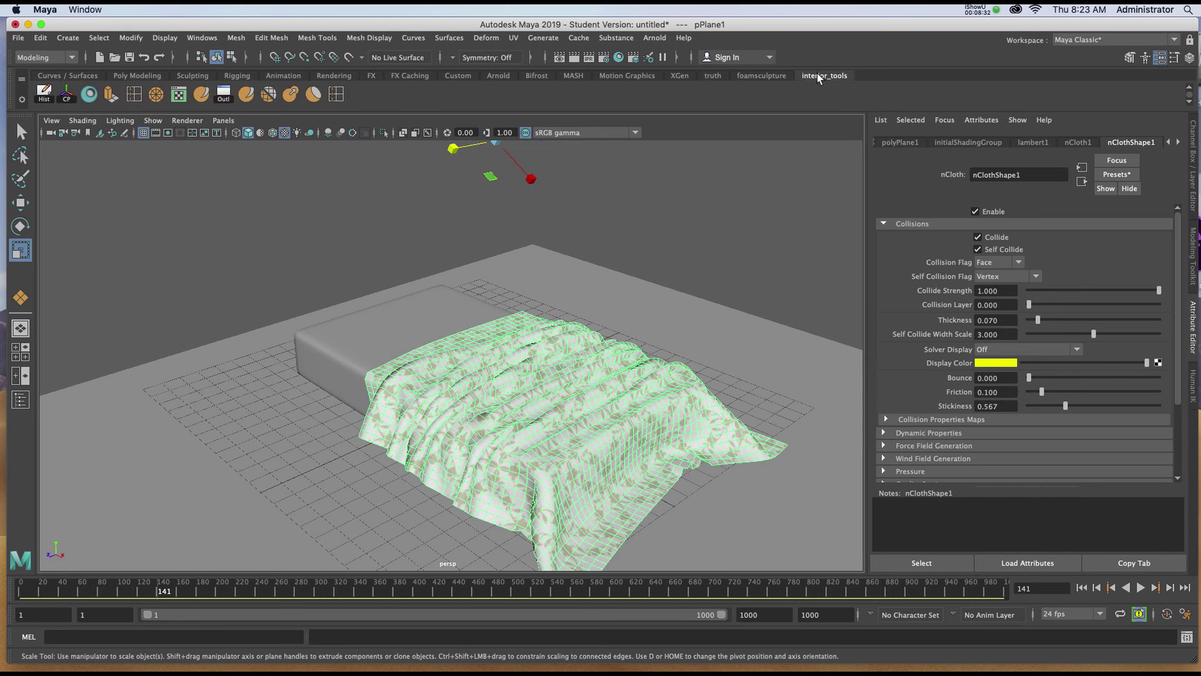
left_click(67, 95)
key("ctrl+d")
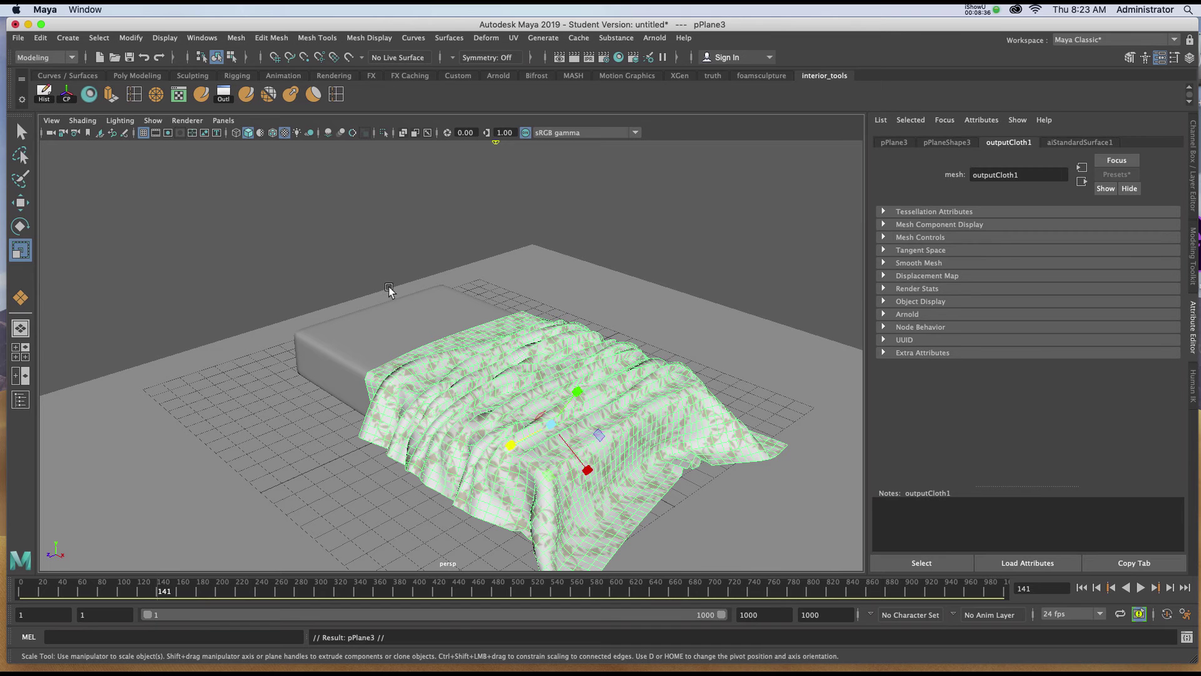
key("w")
middle_click_drag(479, 388, 503, 279, "alt")
middle_click_drag(519, 349, 213, 422)
middle_click_drag(294, 420, 260, 355, "alt")
left_click_drag(260, 355, 268, 367, "alt")
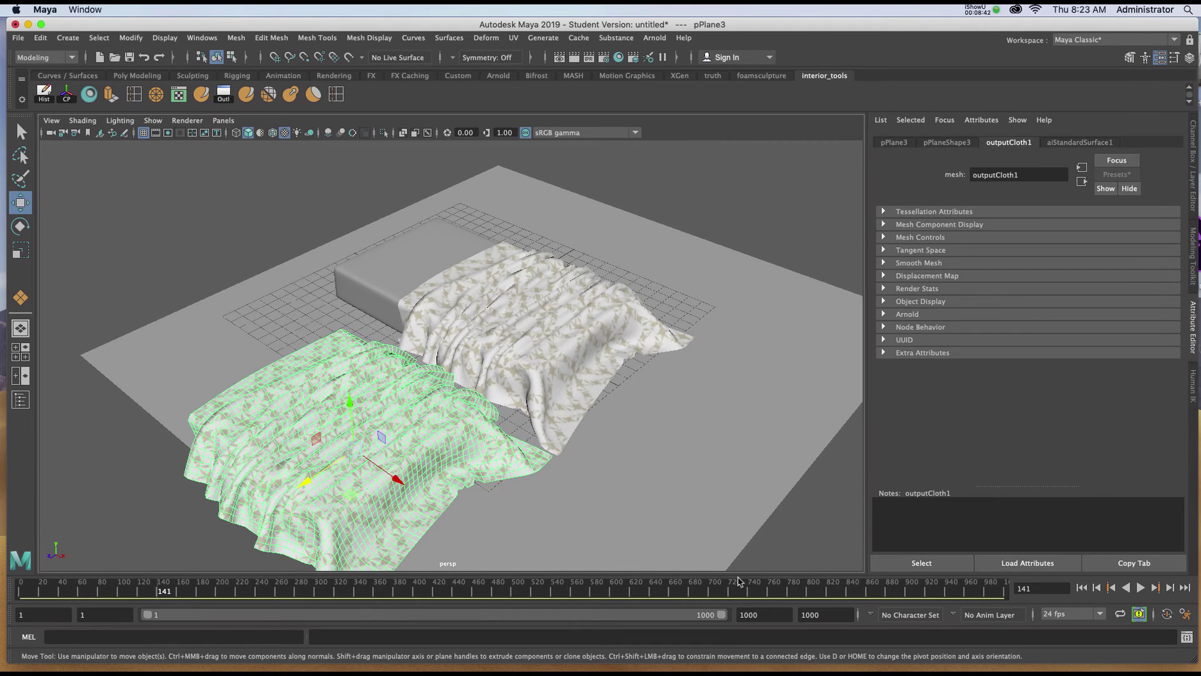
Replay and rewind the simulation so the original cloth hangs flat again.
left_click(1137, 588)
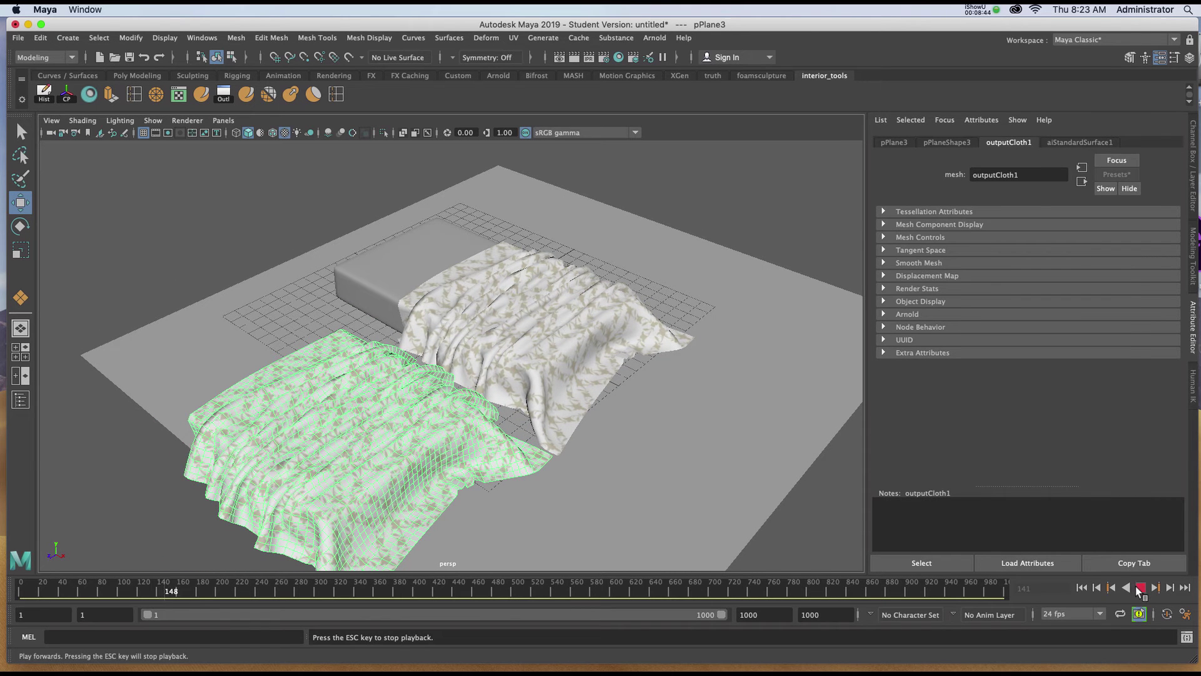
left_click(1082, 588)
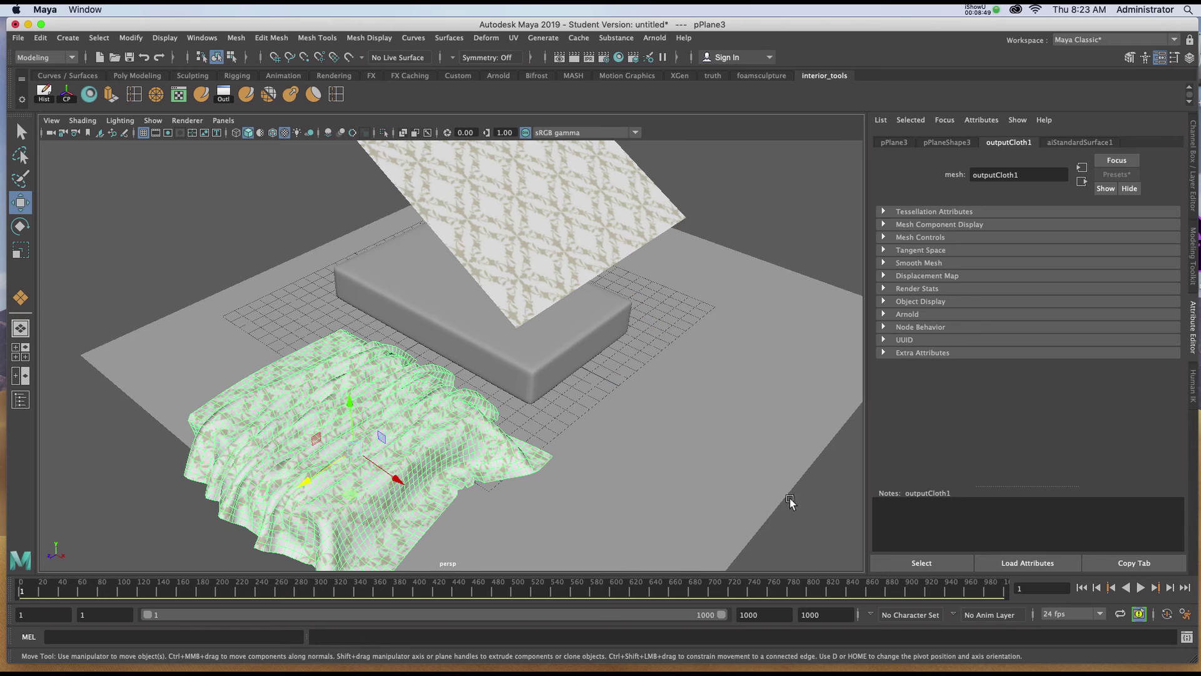
left_click_drag(470, 278, 539, 235, "alt")
left_click_drag(434, 244, 442, 233, "alt")
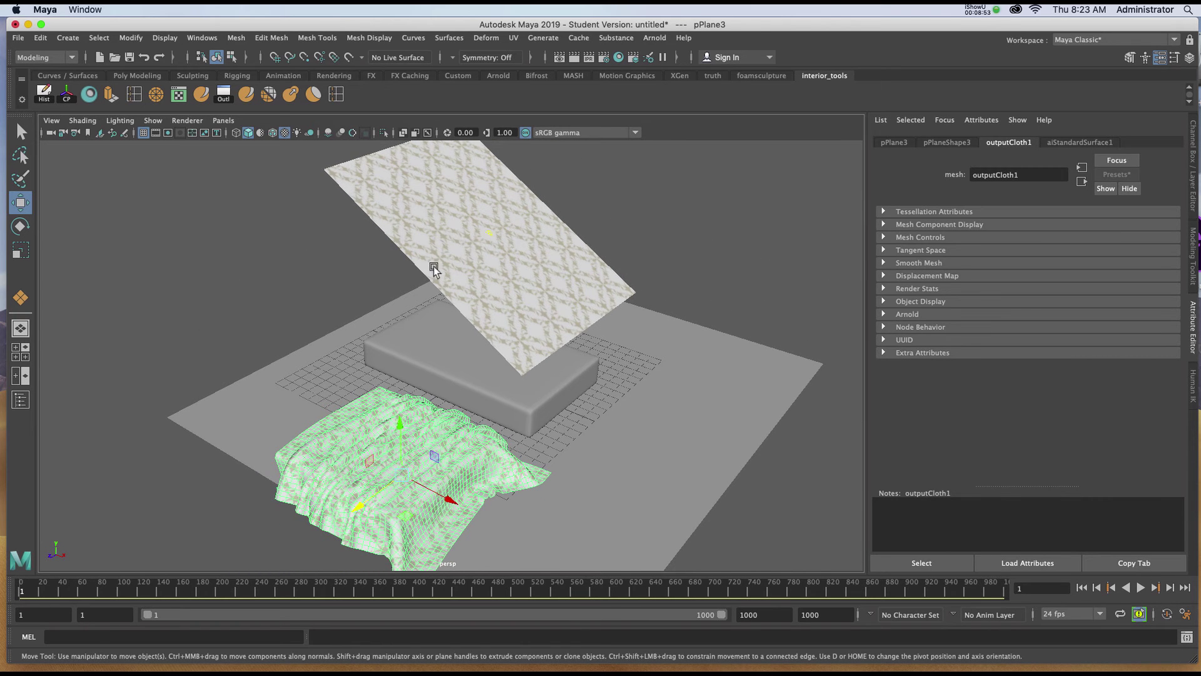
left_click_drag(440, 426, 483, 360, "alt")
Export the selected pPlane3 as bedsheet.ma to the Desktop, accepting the student warning.
middle_click_drag(483, 359, 527, 323, "alt")
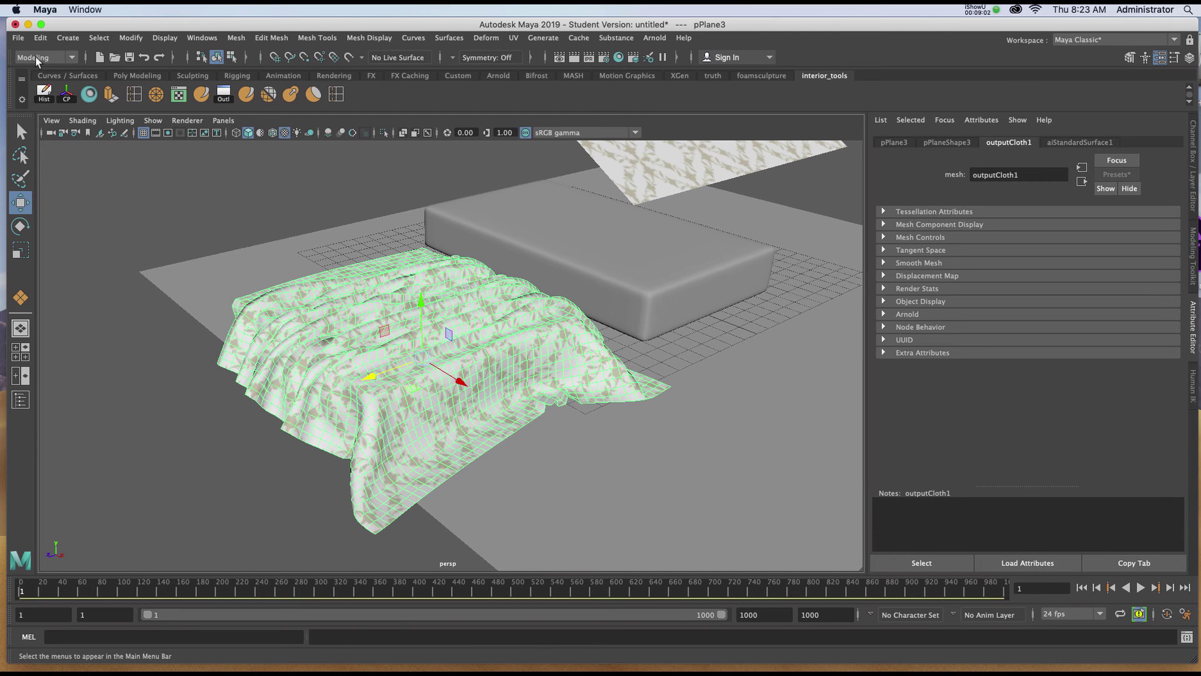
left_click(24, 40)
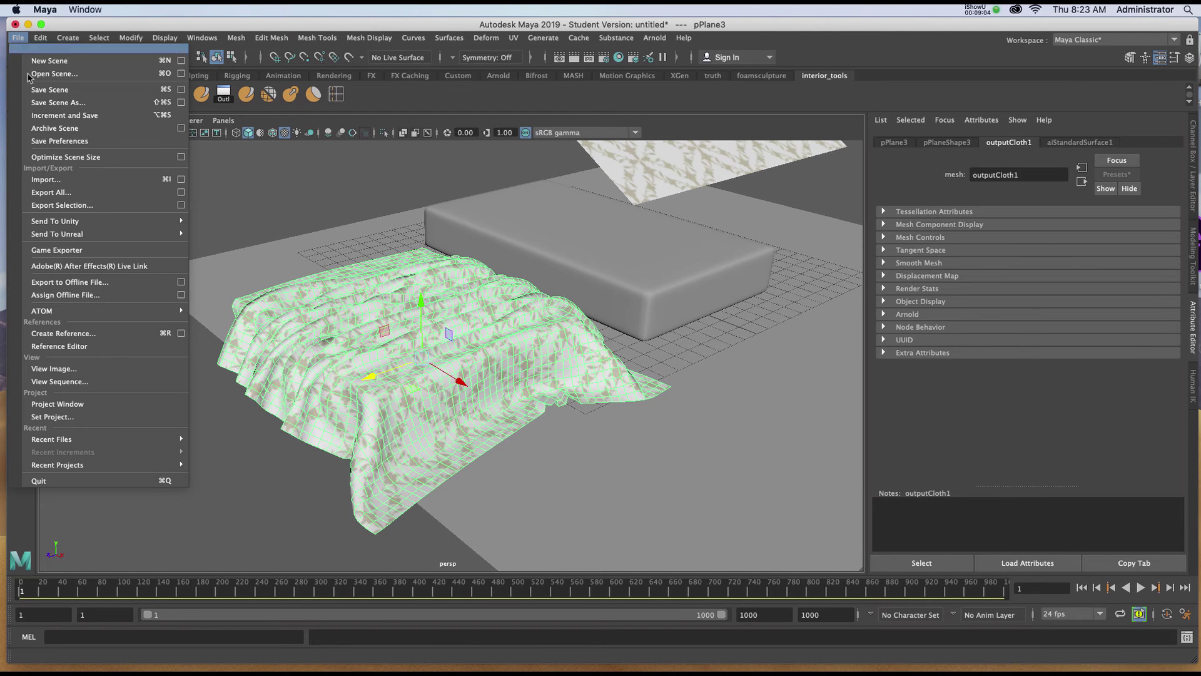
left_click(63, 205)
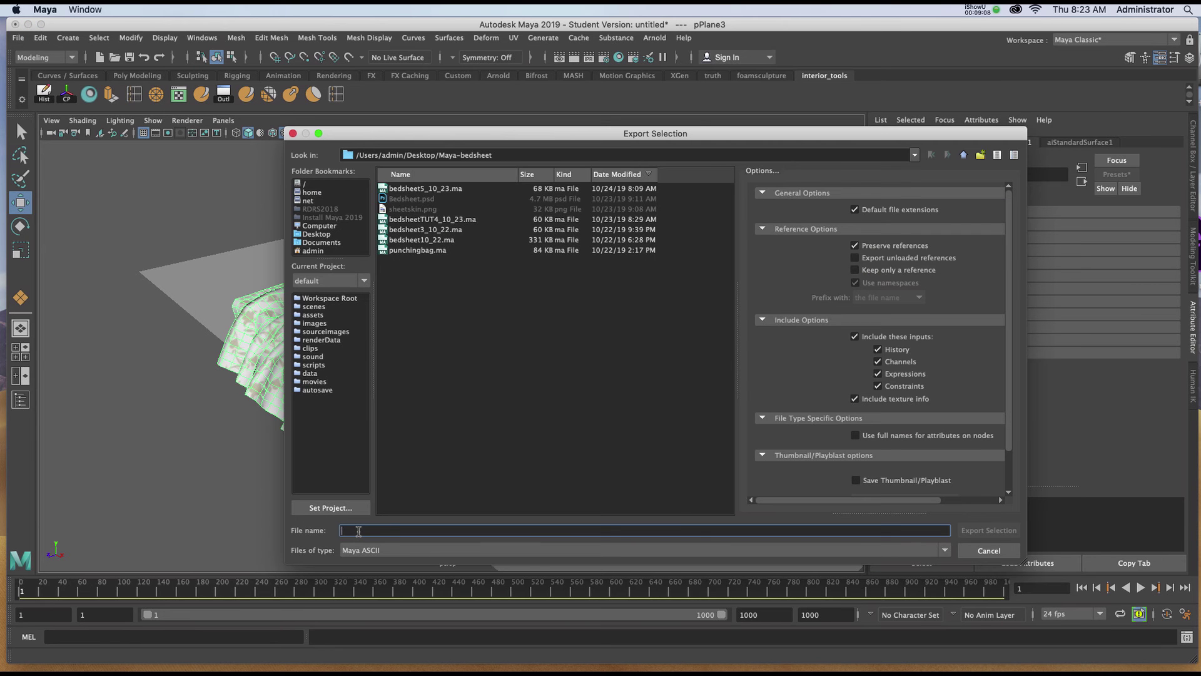
type("bedsheet")
key("Escape")
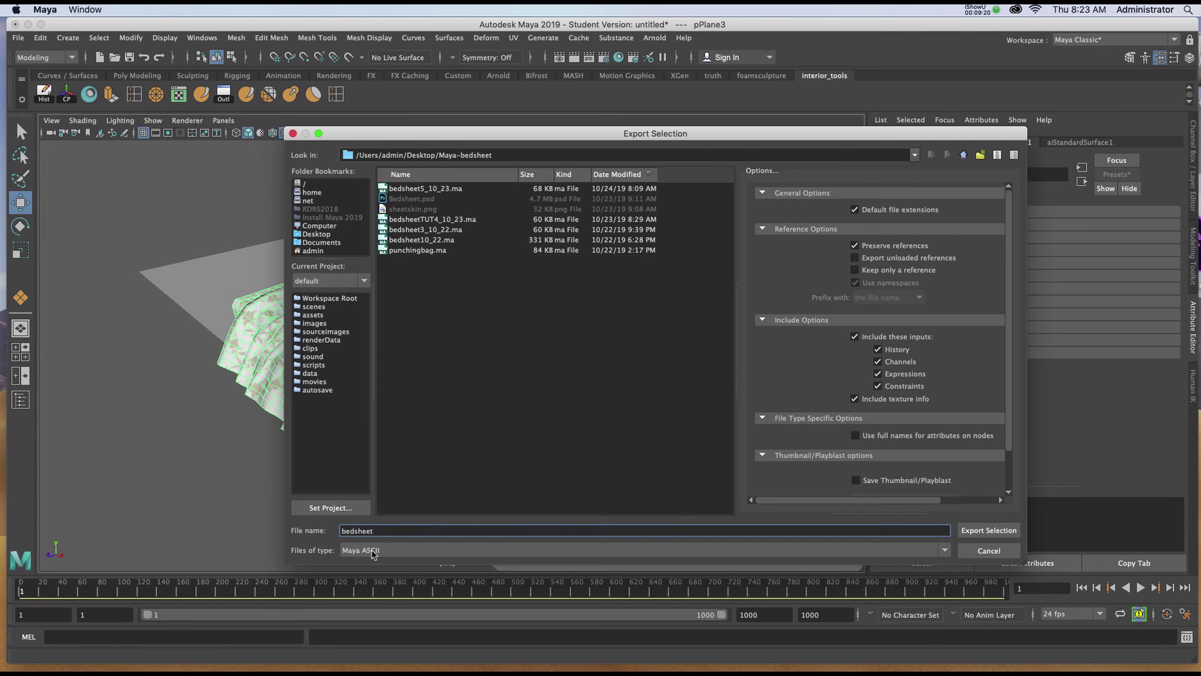
left_click(317, 233)
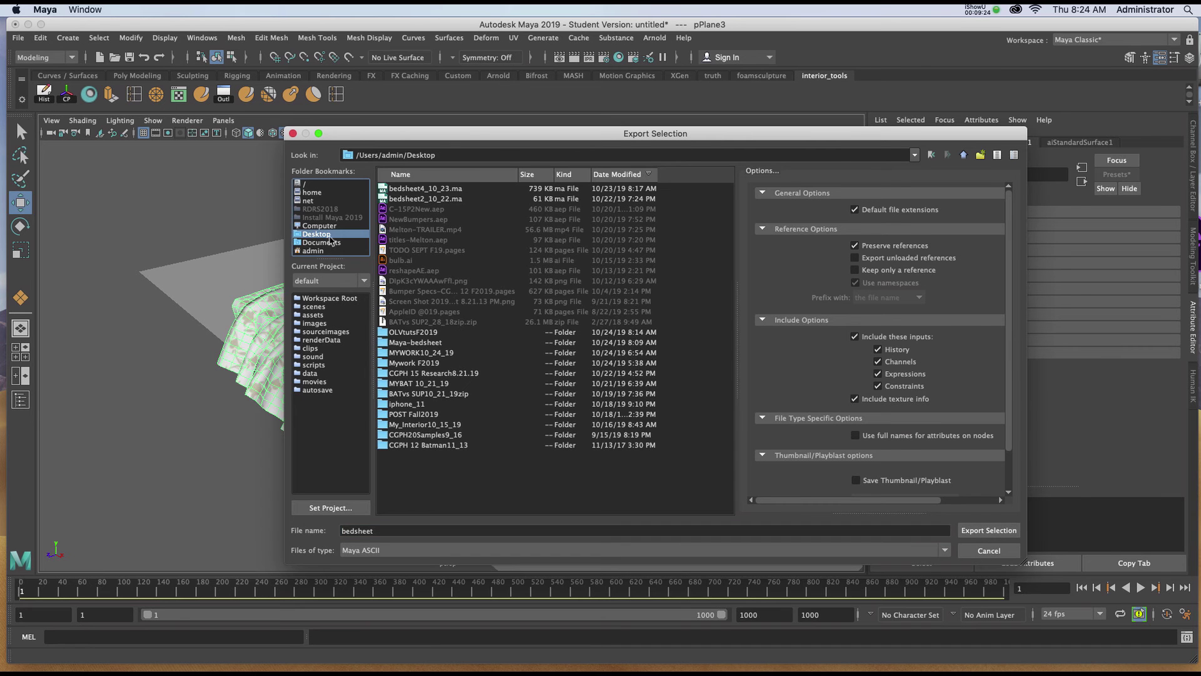
left_click(977, 537)
left_click(587, 383)
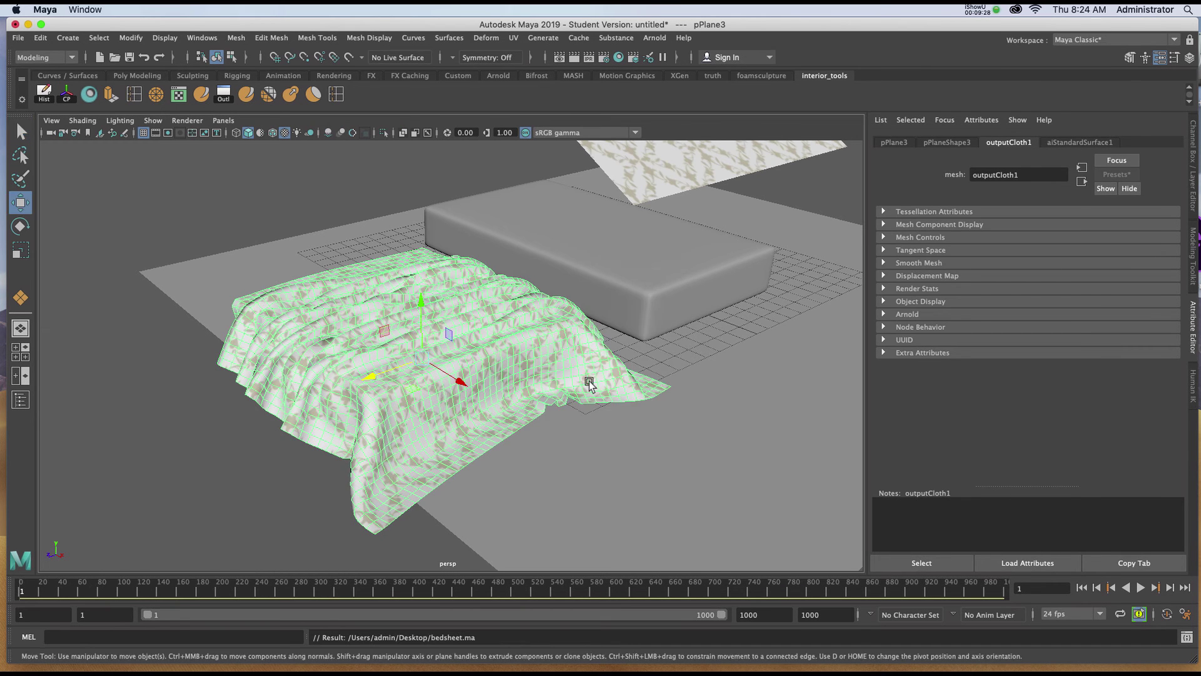
Import bedsheet.ma from the Desktop, adding bedsheet:pPlane3 to the scene.
scroll(644, 402, "down", 6)
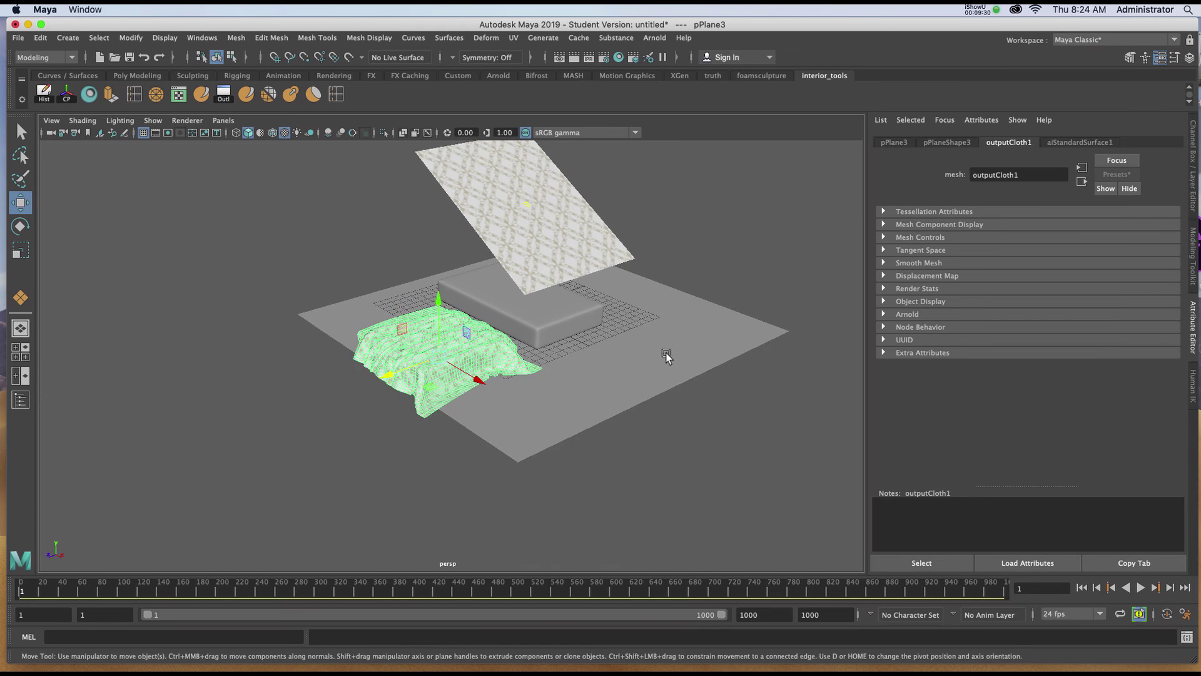
left_click_drag(525, 329, 559, 404, "alt")
middle_click_drag(560, 404, 513, 391, "alt")
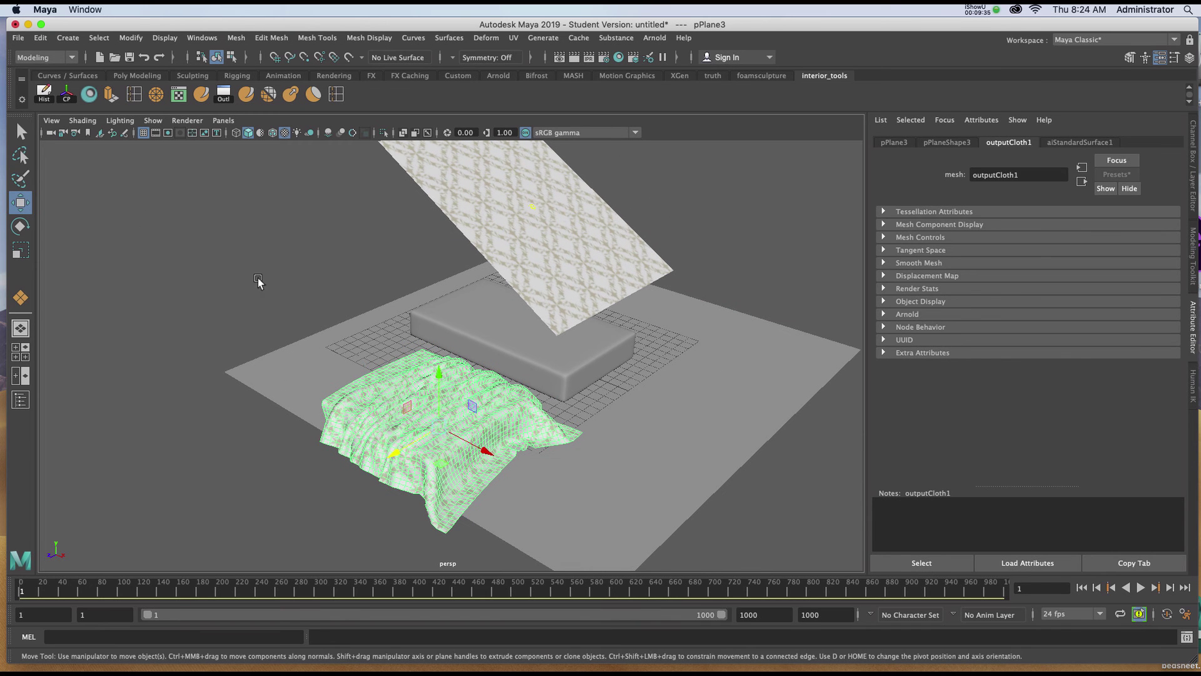
left_click(18, 38)
left_click(46, 179)
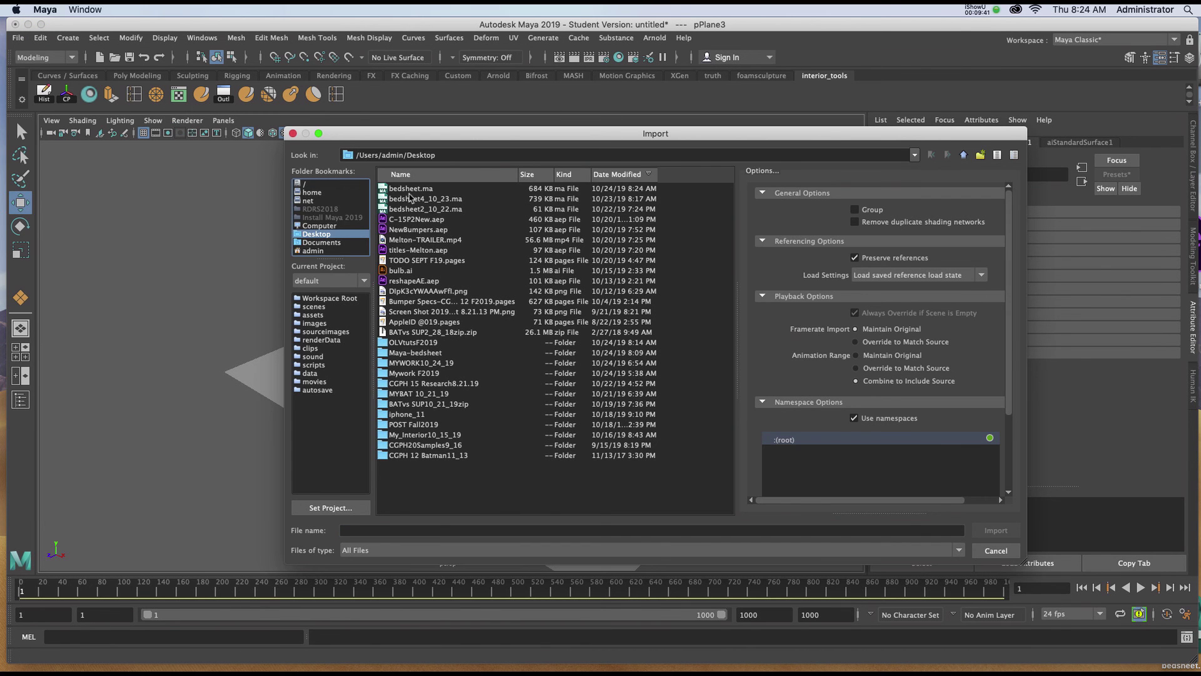
left_click(410, 188)
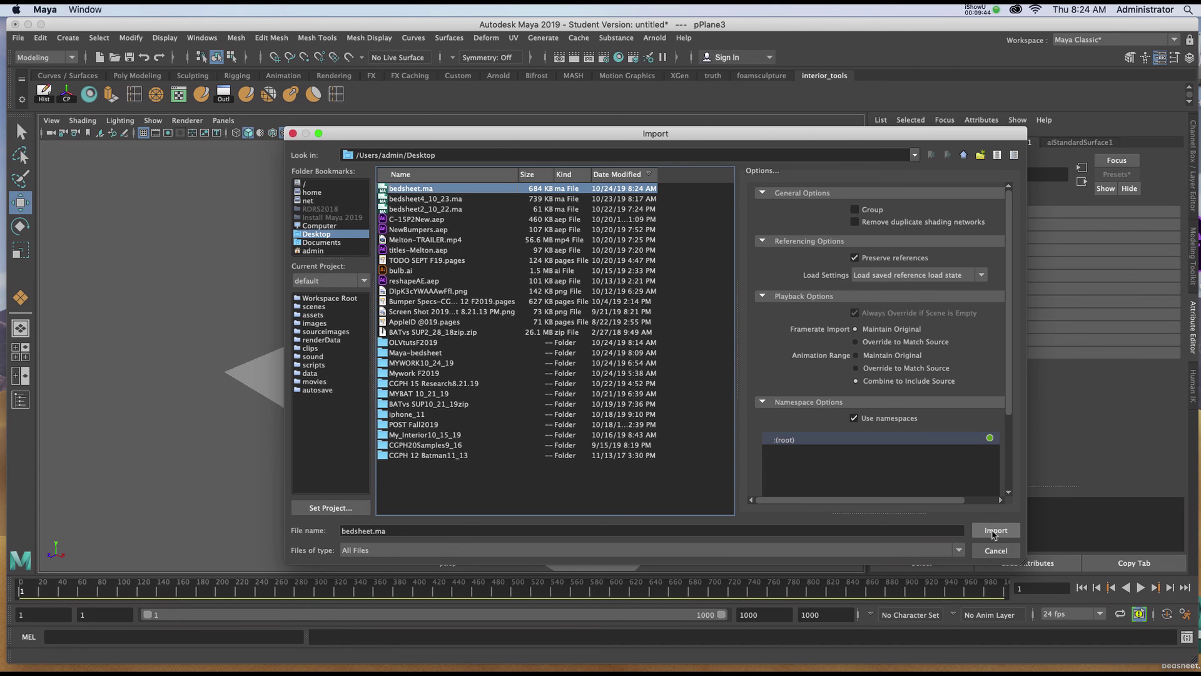
left_click(994, 530)
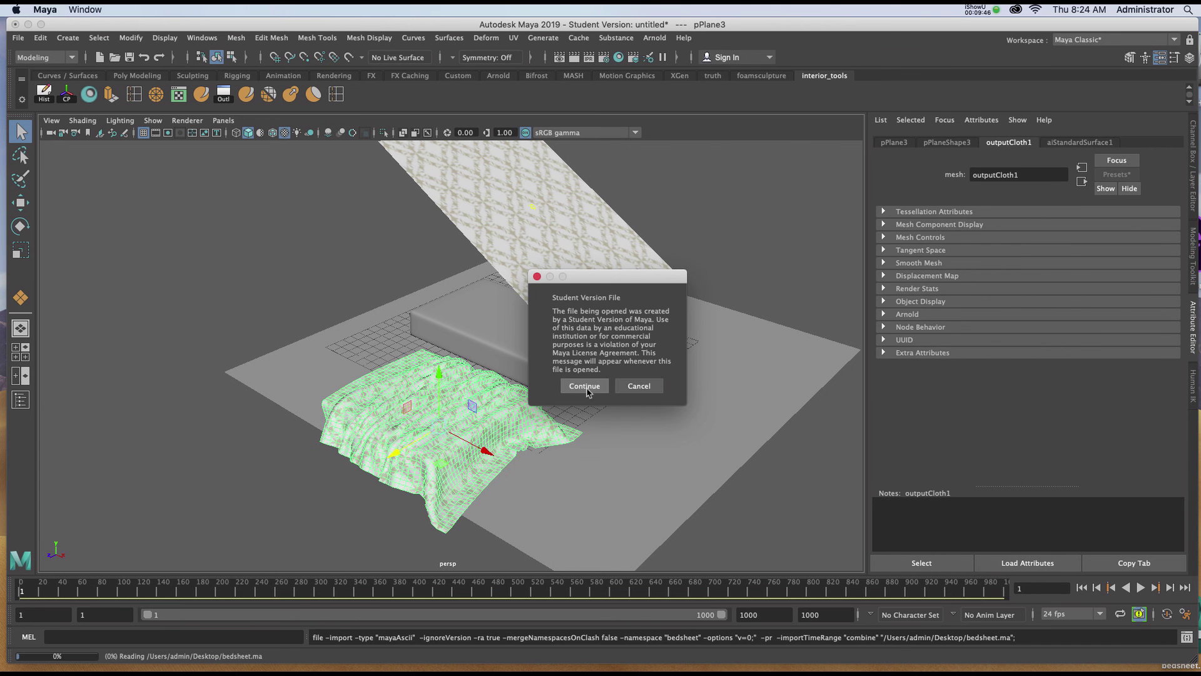
left_click(584, 386)
Shift the imported bedsheet:pPlane3 left onto the floor beside the original wrinkled copy.
key("w")
left_click(460, 399)
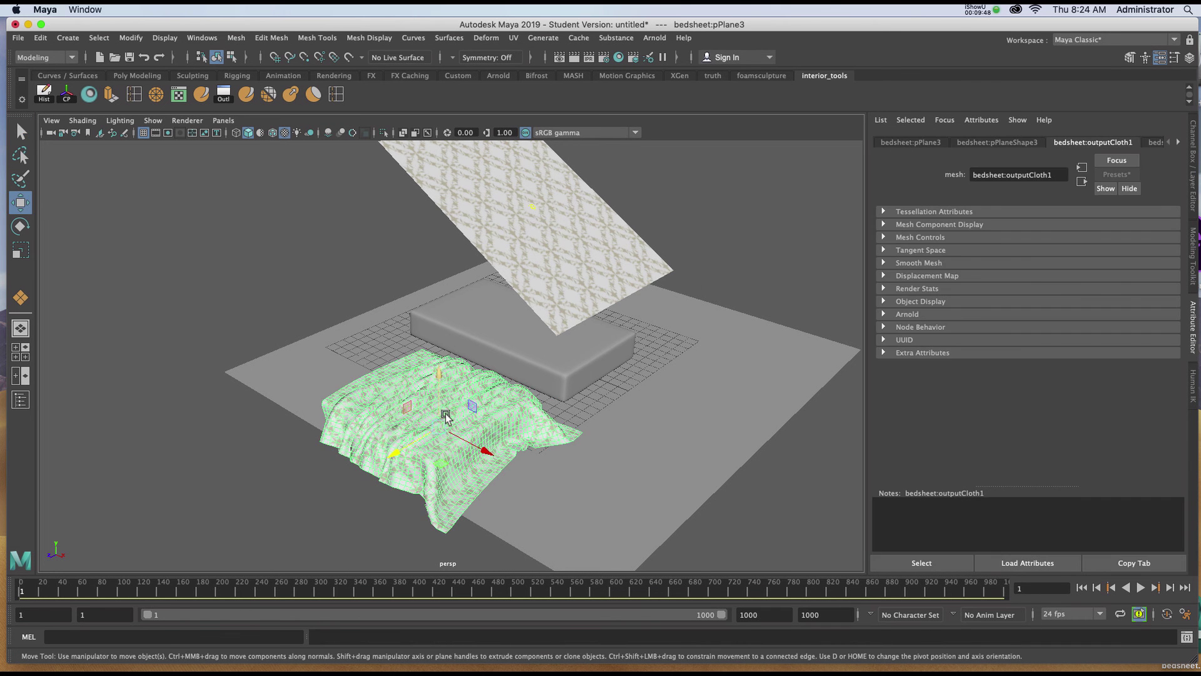
left_click_drag(440, 427, 252, 344)
left_click_drag(269, 397, 349, 385, "alt")
left_click_drag(453, 383, 407, 378, "alt")
right_click_drag(407, 378, 433, 446, "alt")
left_click_drag(433, 446, 528, 384, "alt")
middle_click_drag(528, 384, 547, 381, "alt")
left_click_drag(547, 381, 584, 377, "alt")
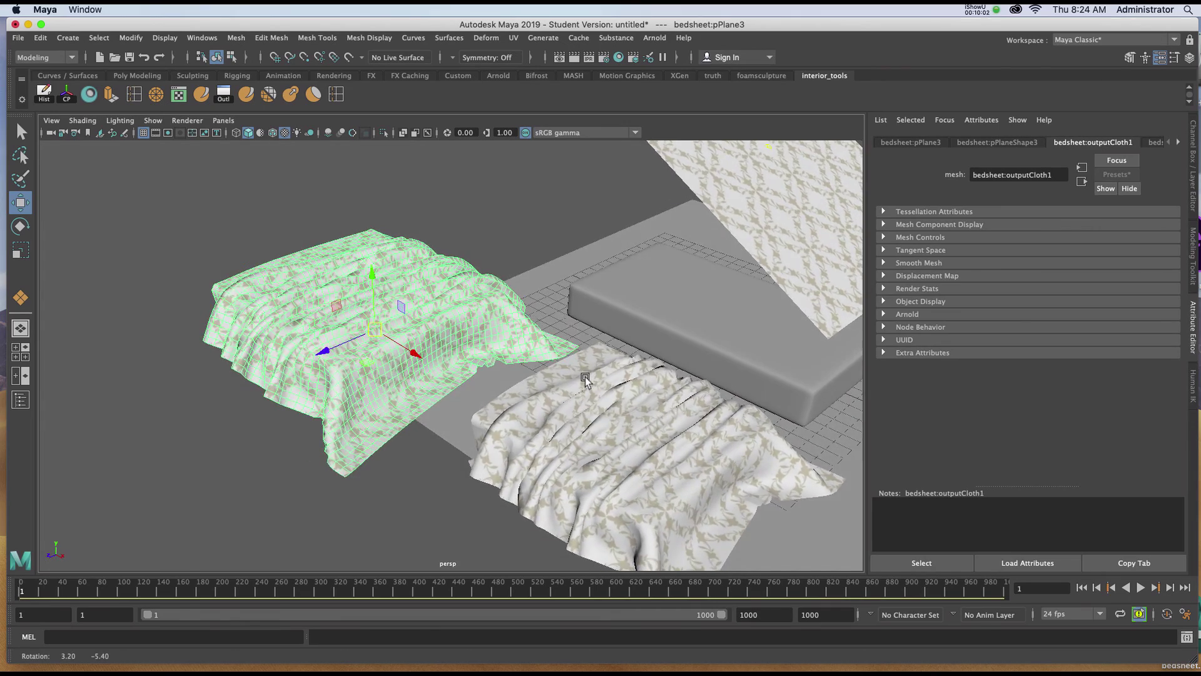